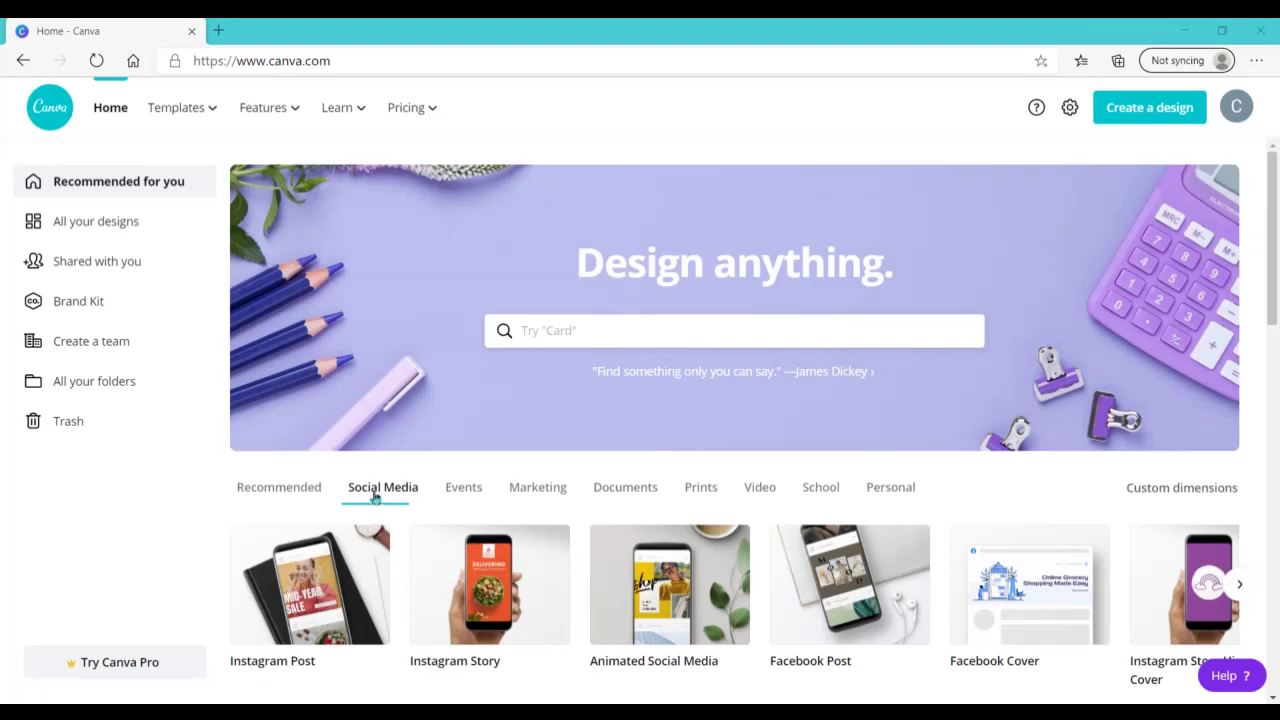
Create an Animated Social Media design and apply the recently used "My Weekend At a Glance" photo grid template
click(638, 633)
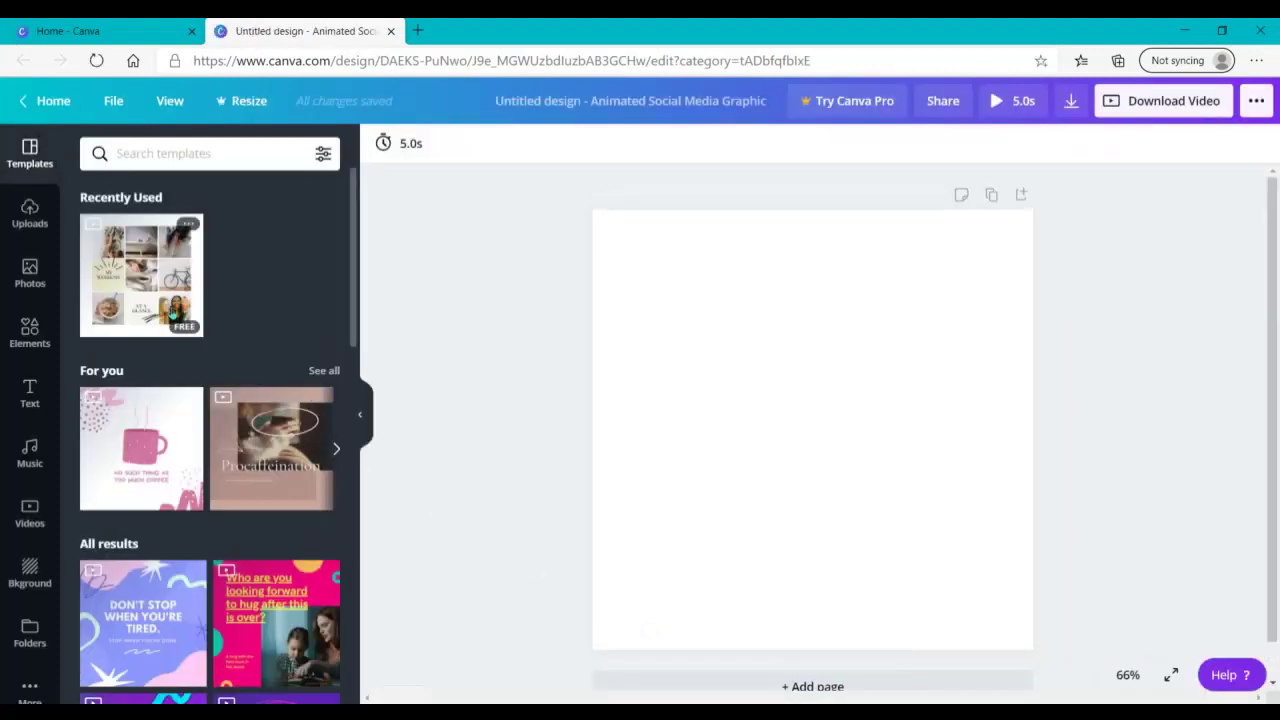
click(172, 313)
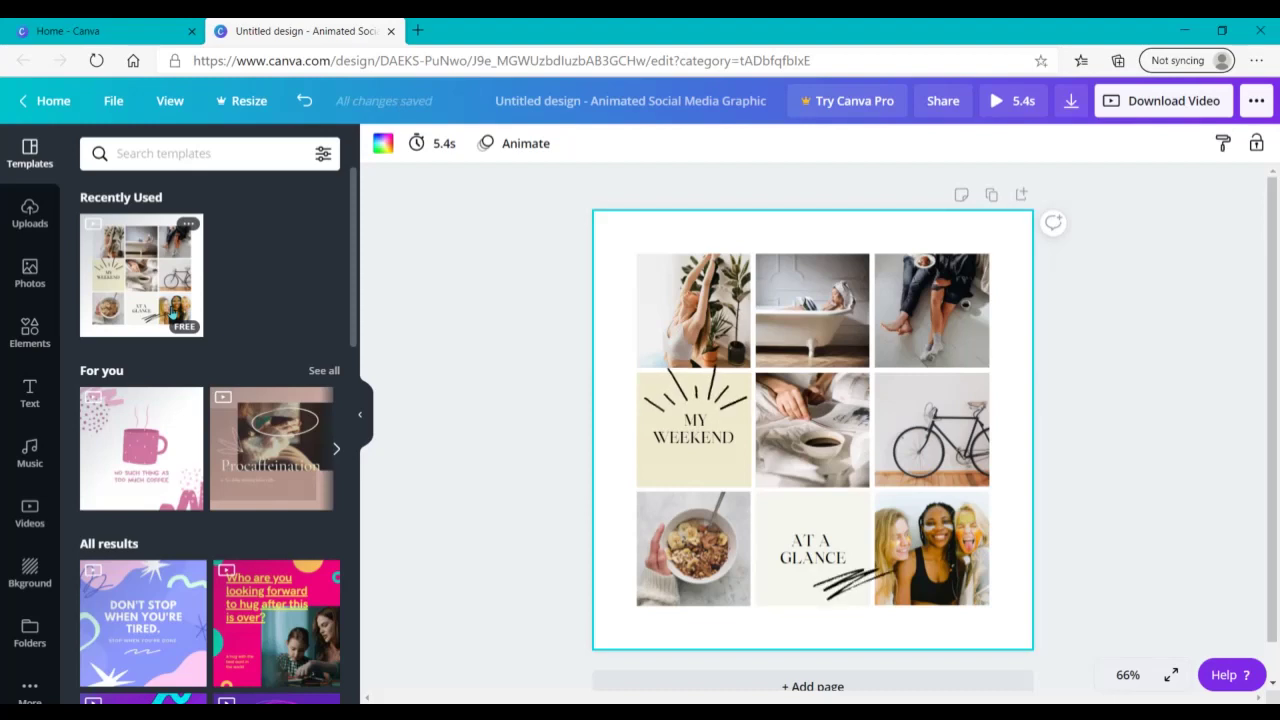
Search the photo library for "pink rose"
click(29, 272)
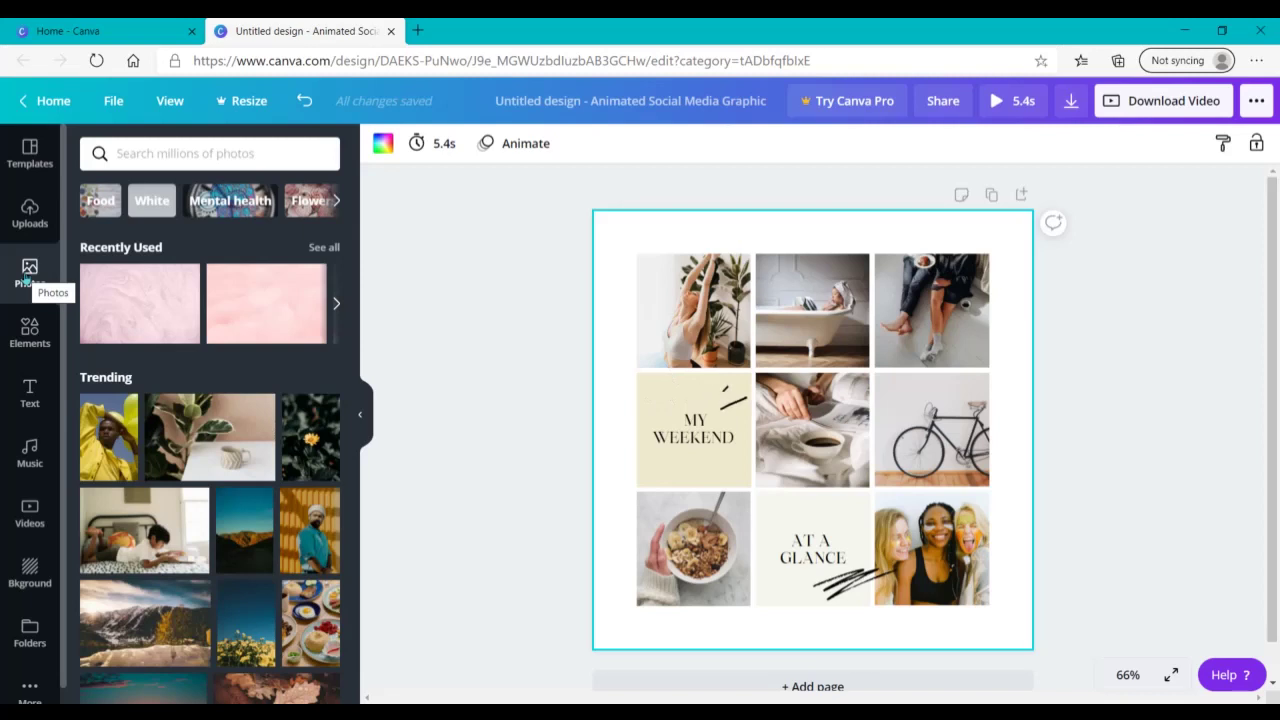
click(181, 147)
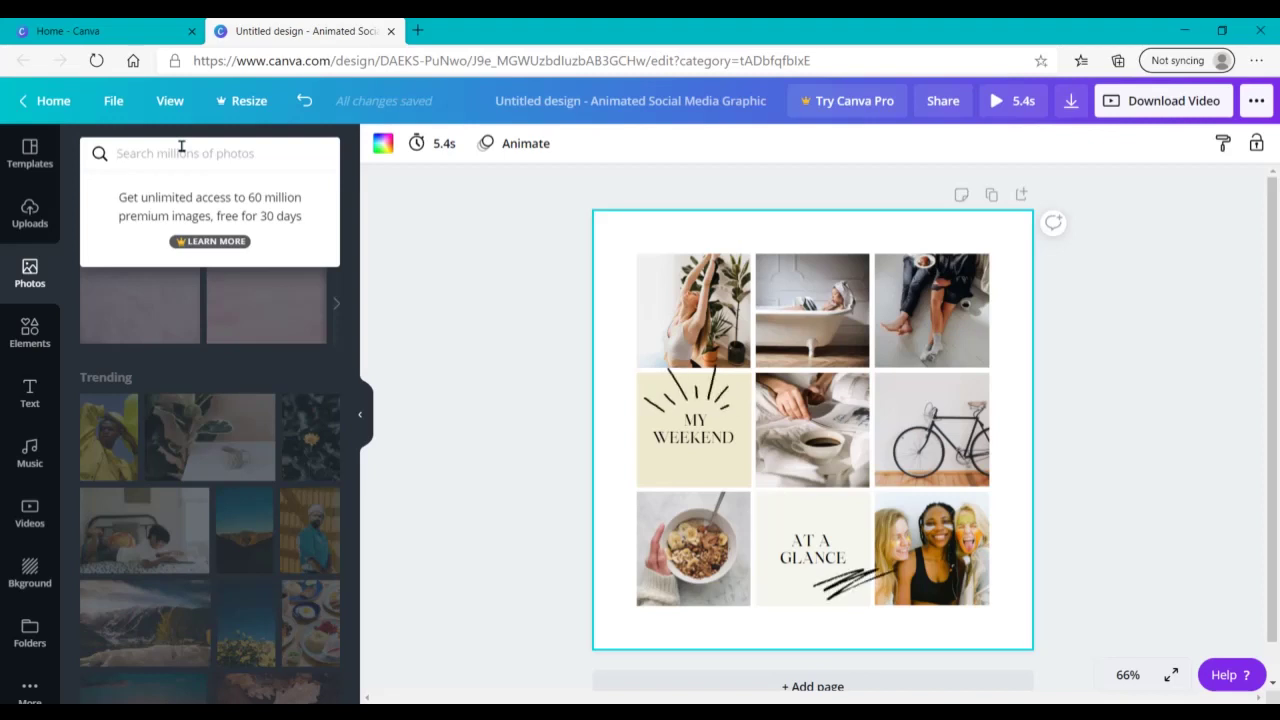
text(pink r)
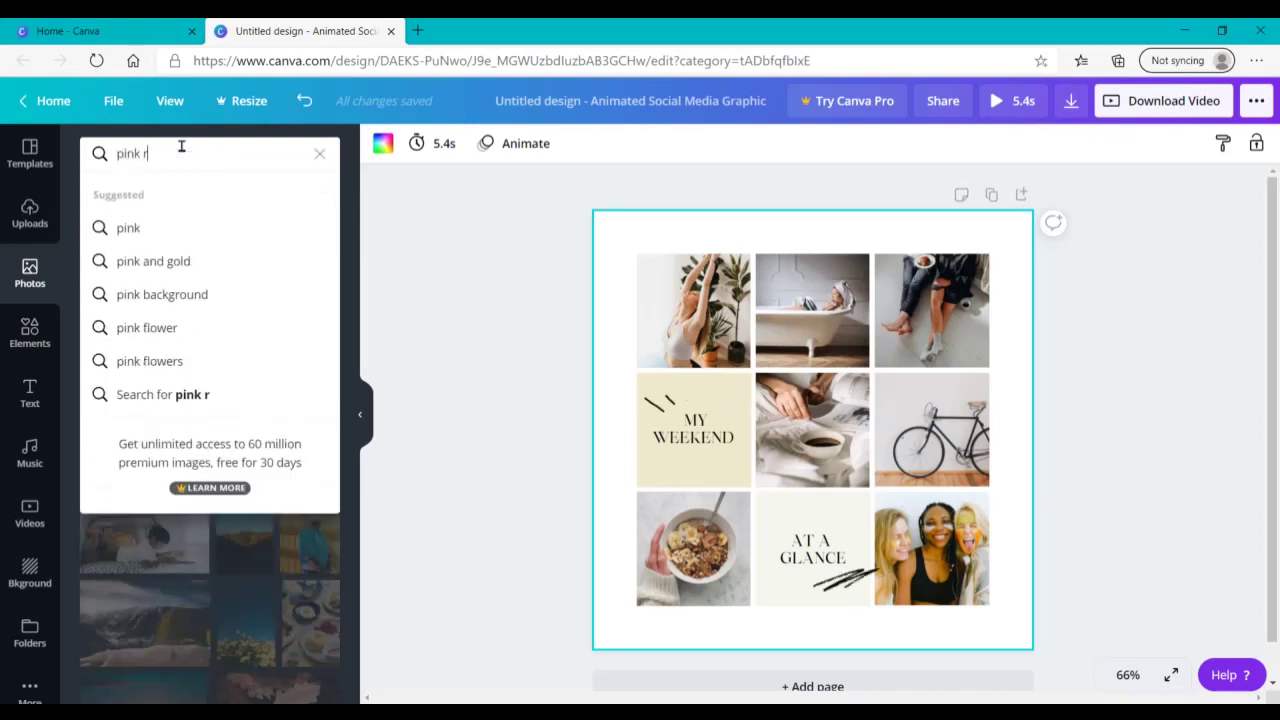
text(ops)
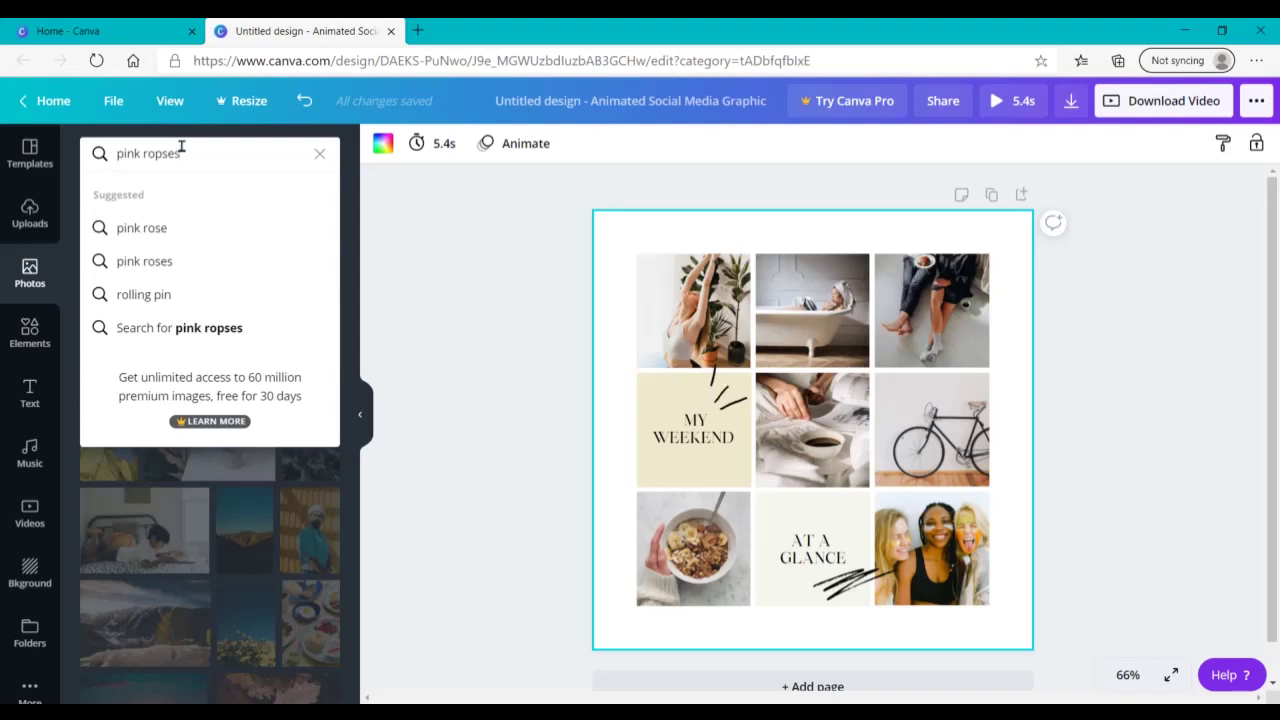
text(es)
click(169, 230)
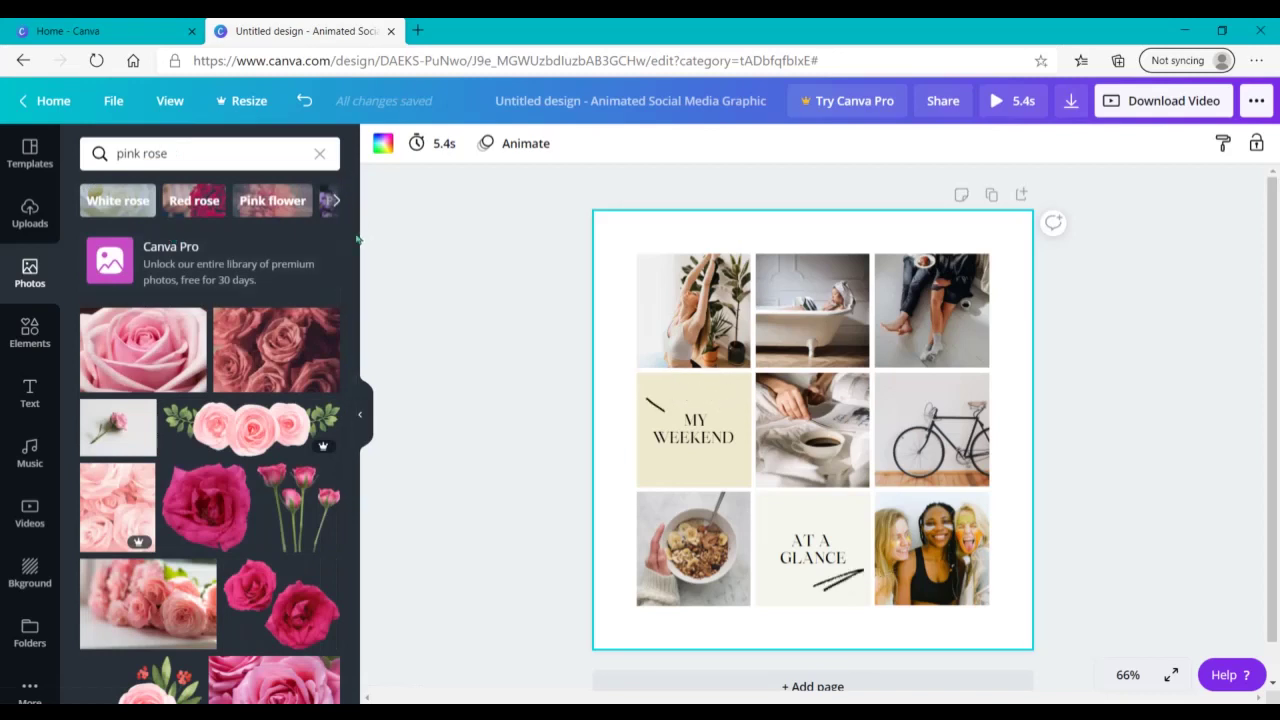
drag(355, 240, 357, 335)
scroll(183, 532, down, 3)
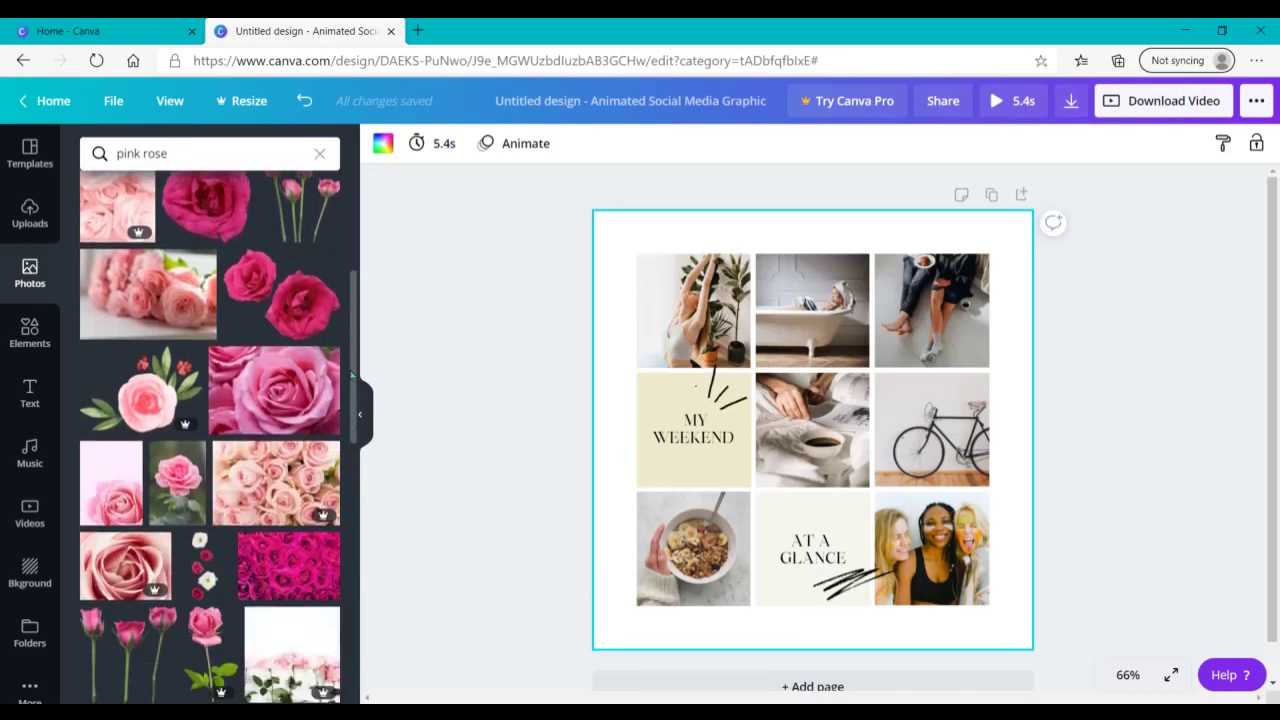
scroll(183, 532, up, 2)
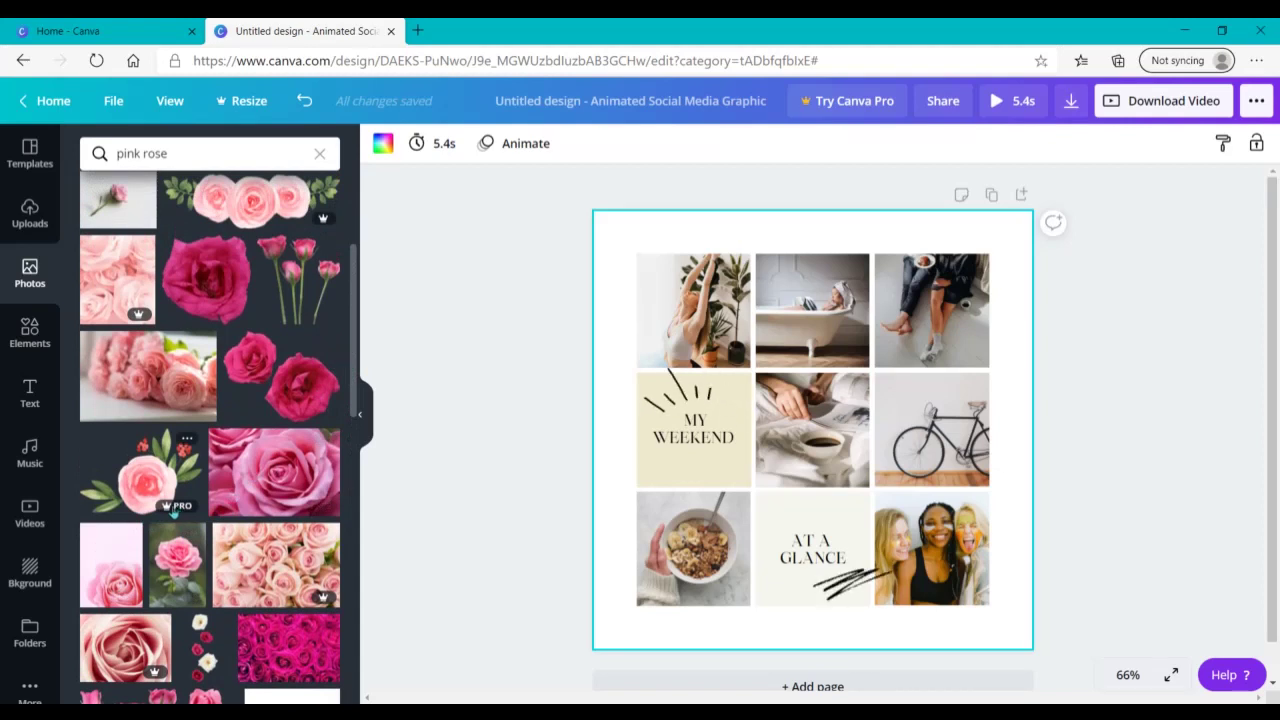
click(138, 464)
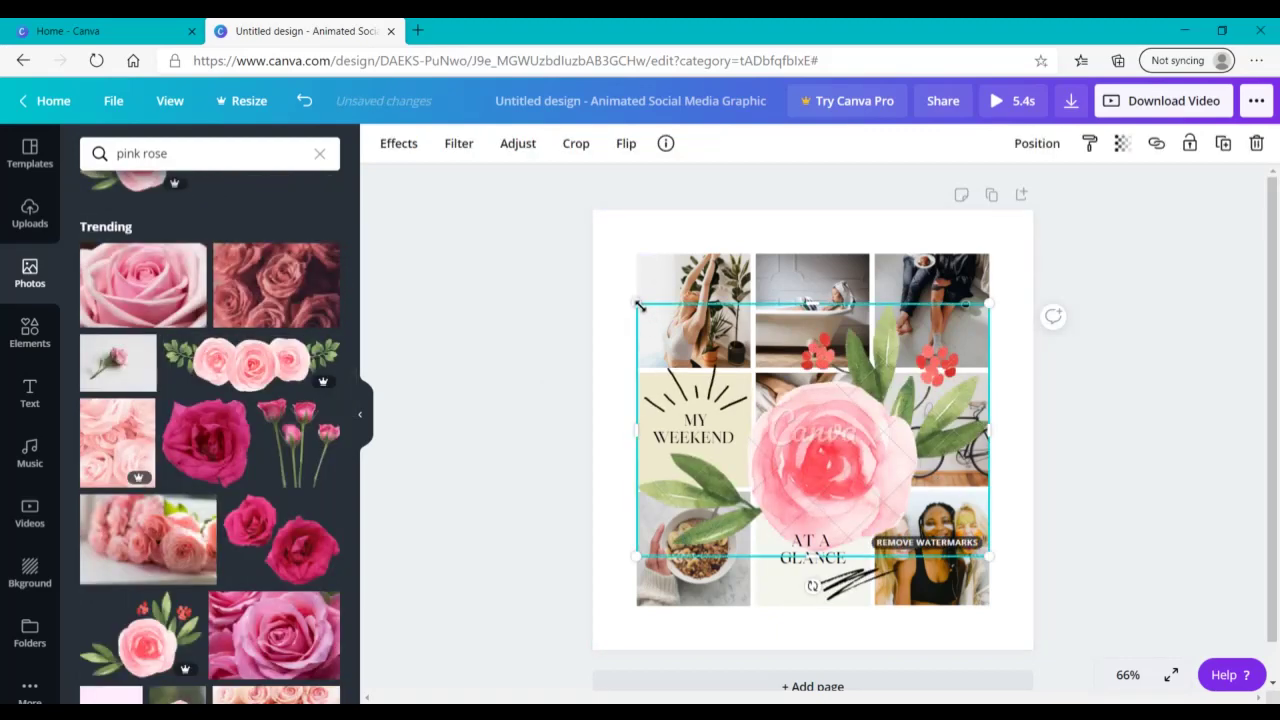
drag(637, 302, 668, 392)
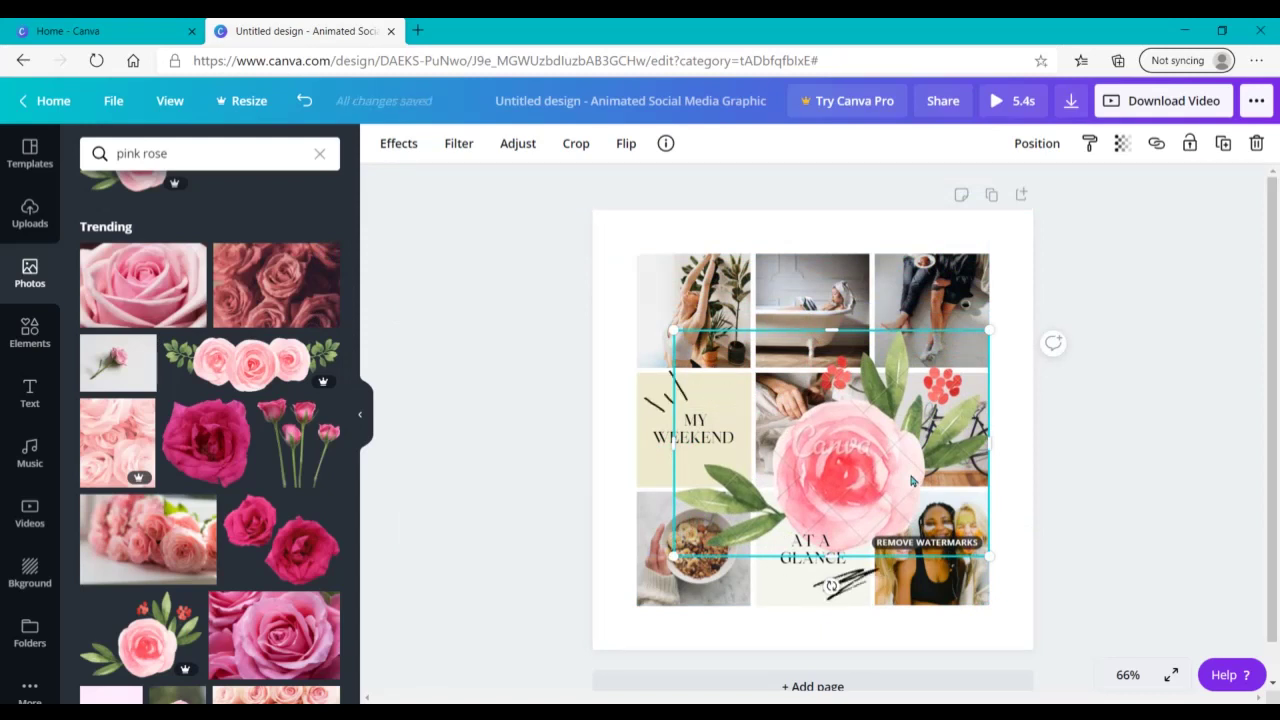
key(Delete)
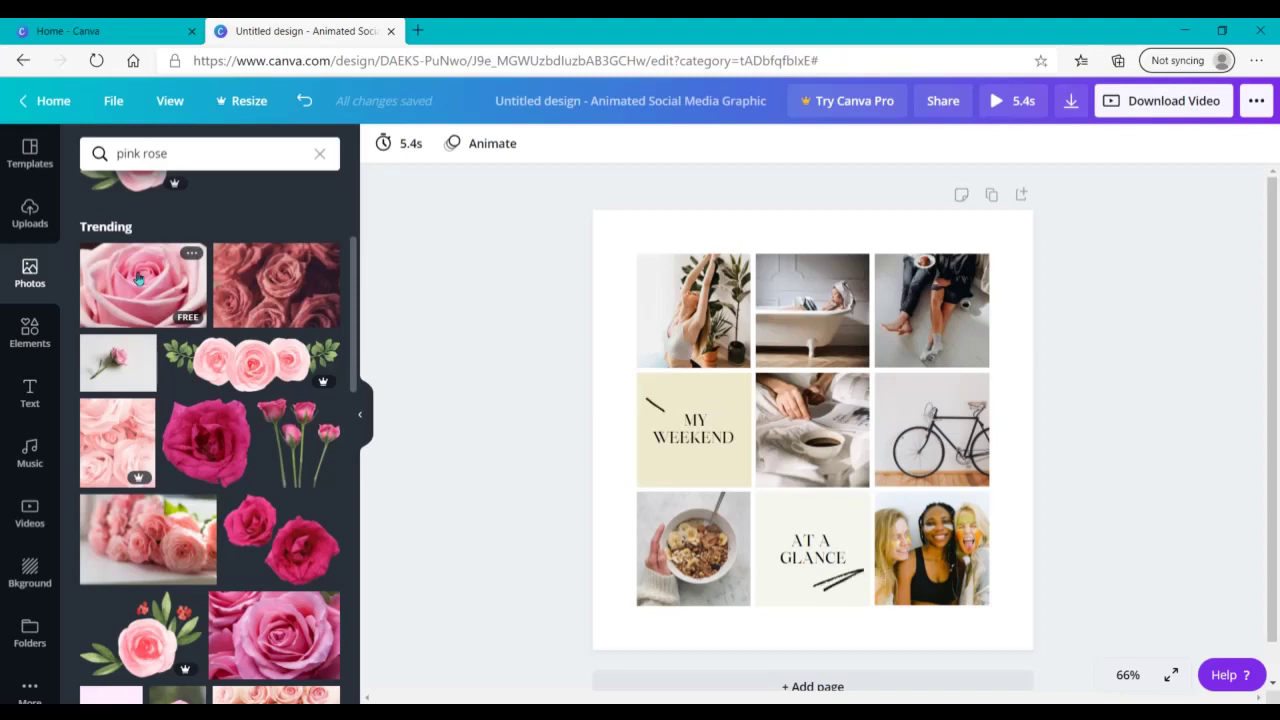
Replace the centre, bottom-left and bottom-right grid photos with a light pink rose, a deep pink rose and a rose on dark green foliage
drag(139, 280, 794, 402)
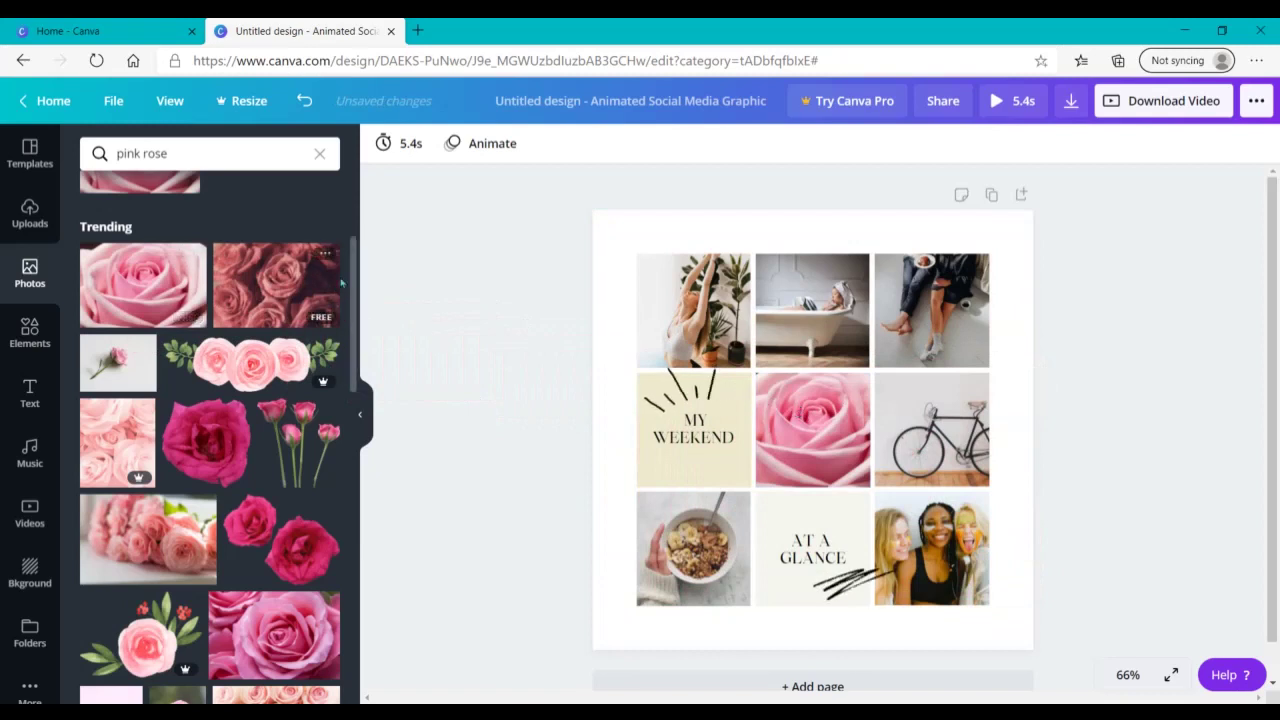
scroll(289, 393, down, 3)
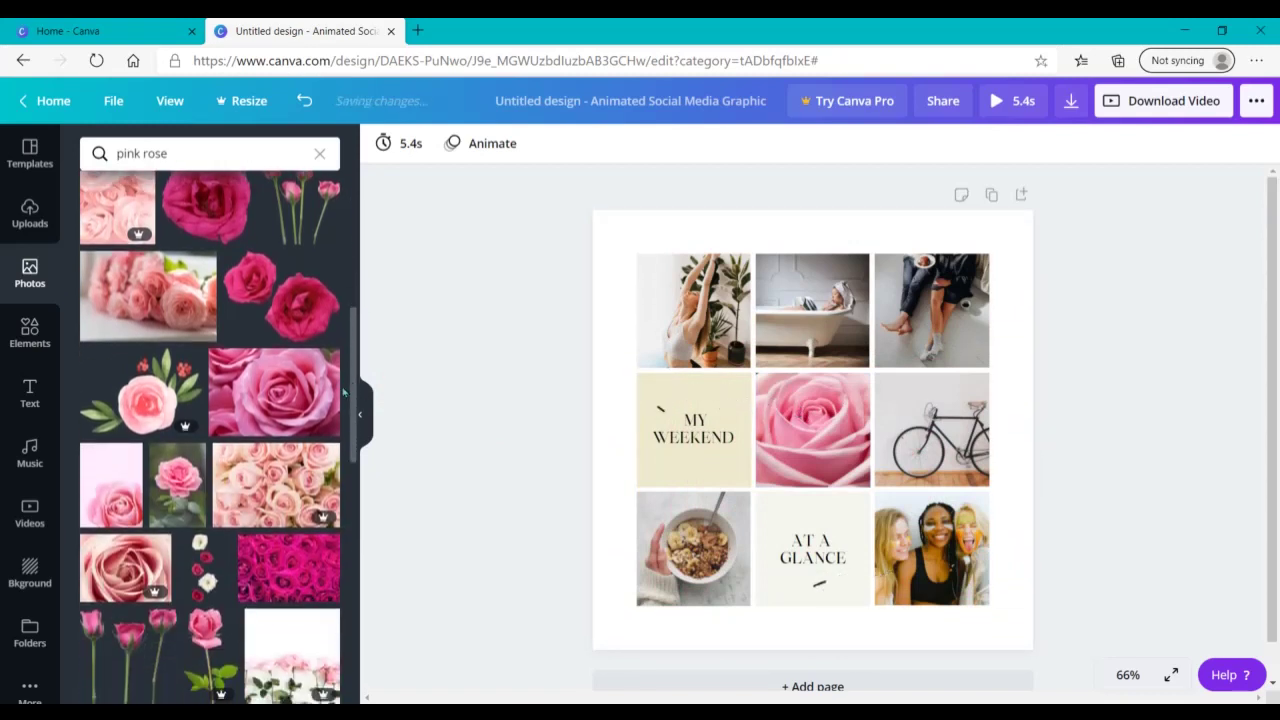
drag(289, 393, 672, 563)
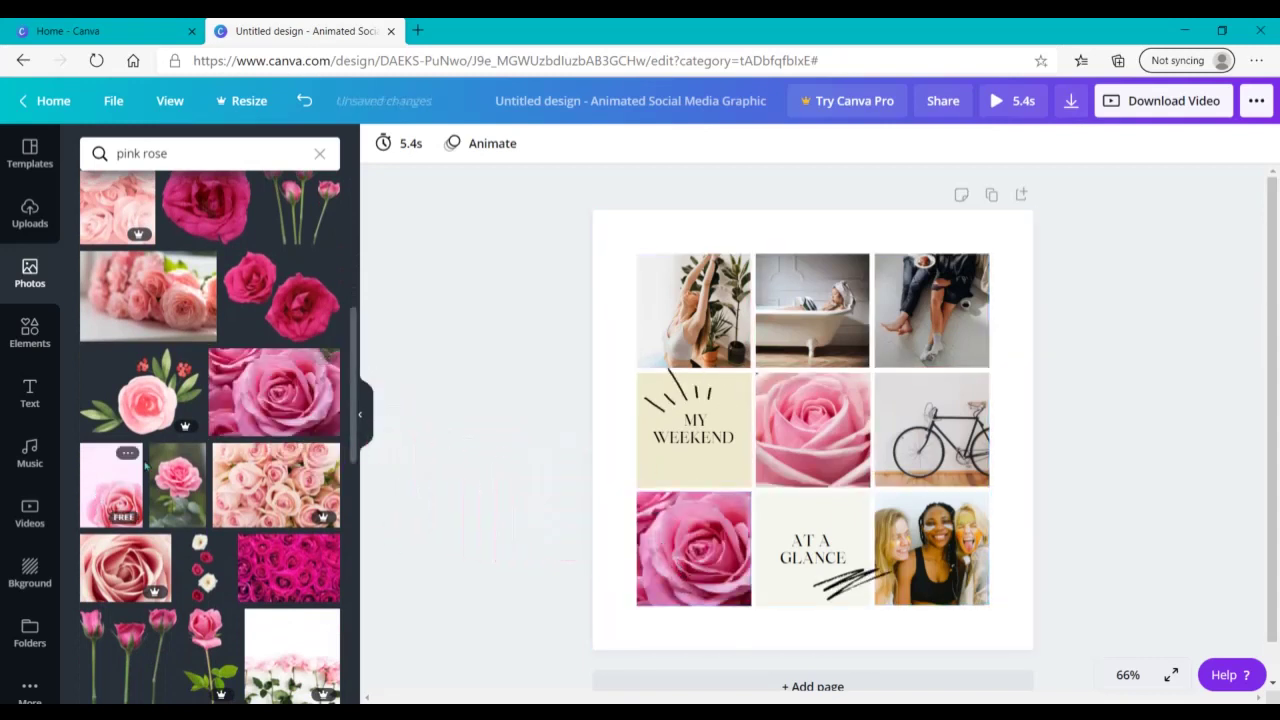
drag(172, 473, 928, 530)
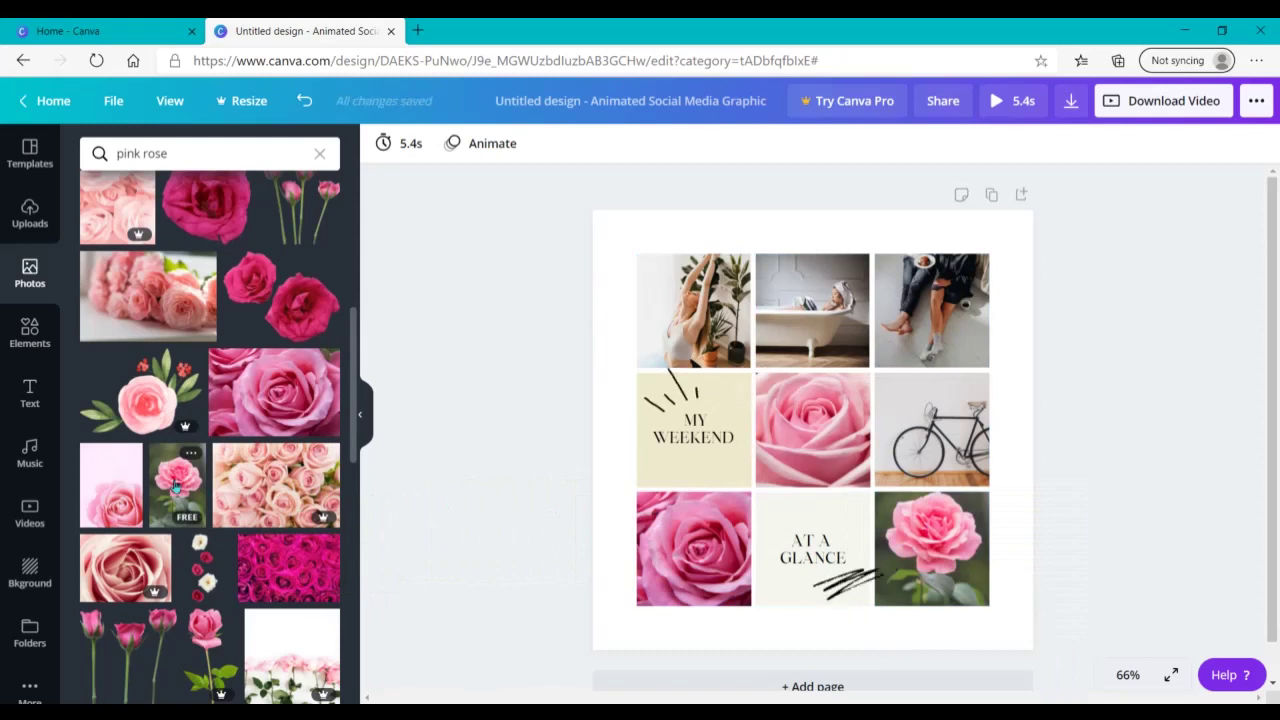
mouse_move(175, 487)
mouse_down()
mouse_move(540, 385)
mouse_move(687, 314)
mouse_move(185, 490)
mouse_up()
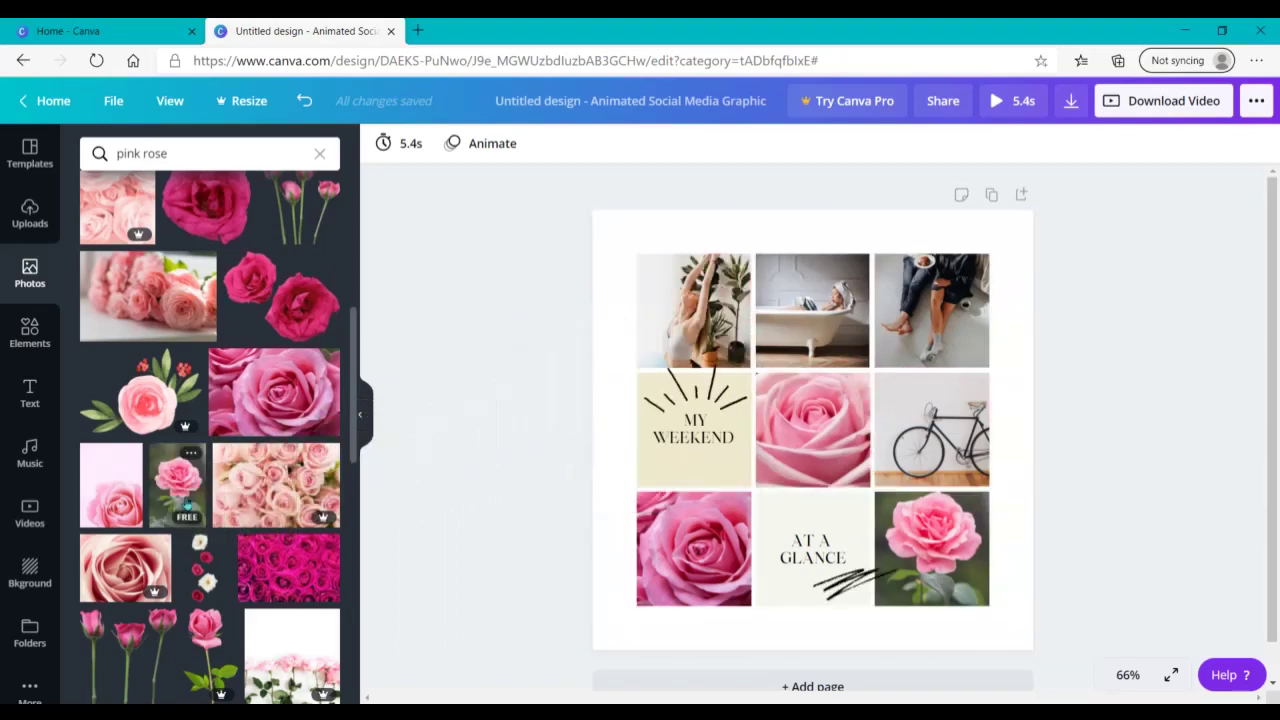
Fill the top-left grid cell with the rose on a pale pink background and shift it upward within its frame
click(100, 495)
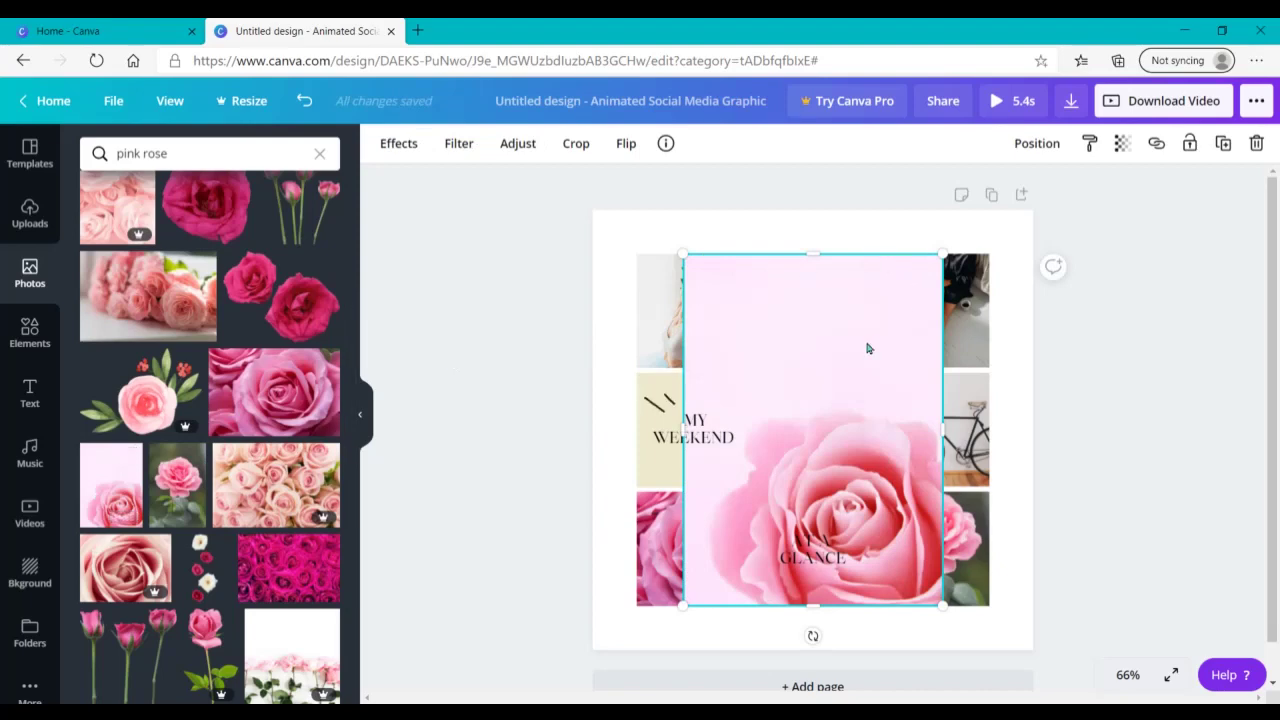
drag(868, 348, 678, 260)
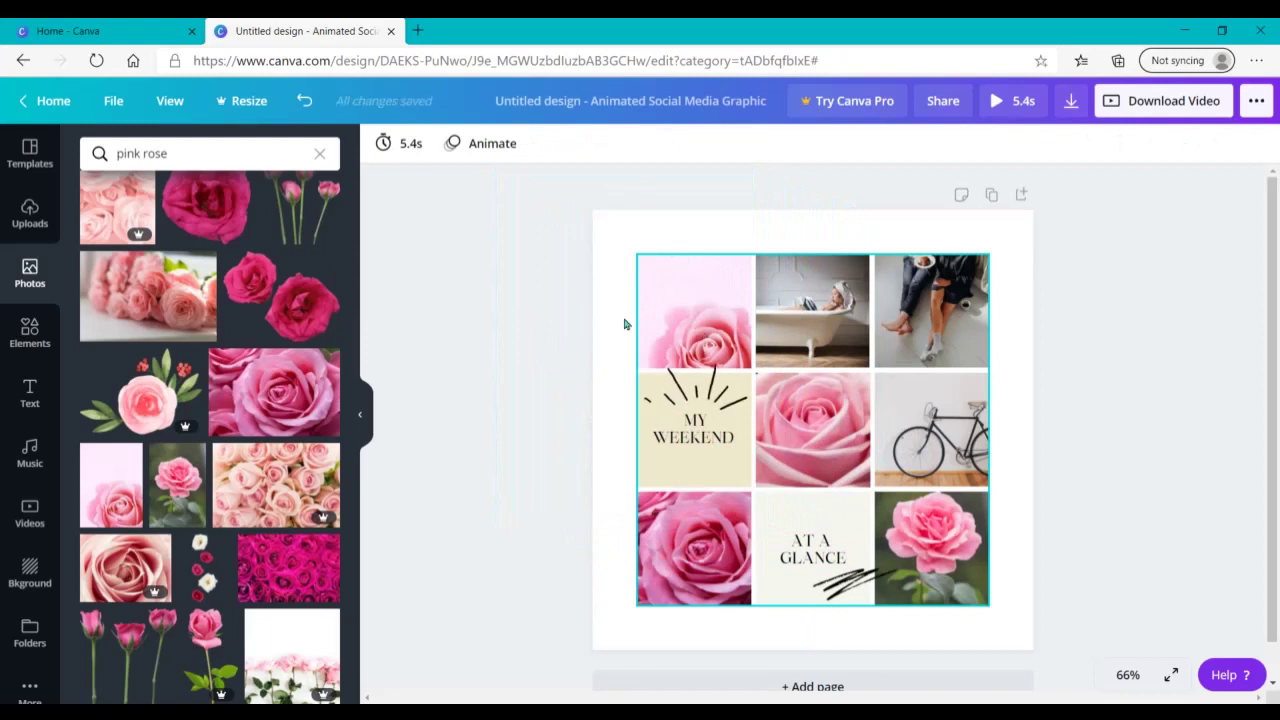
double_click(684, 300)
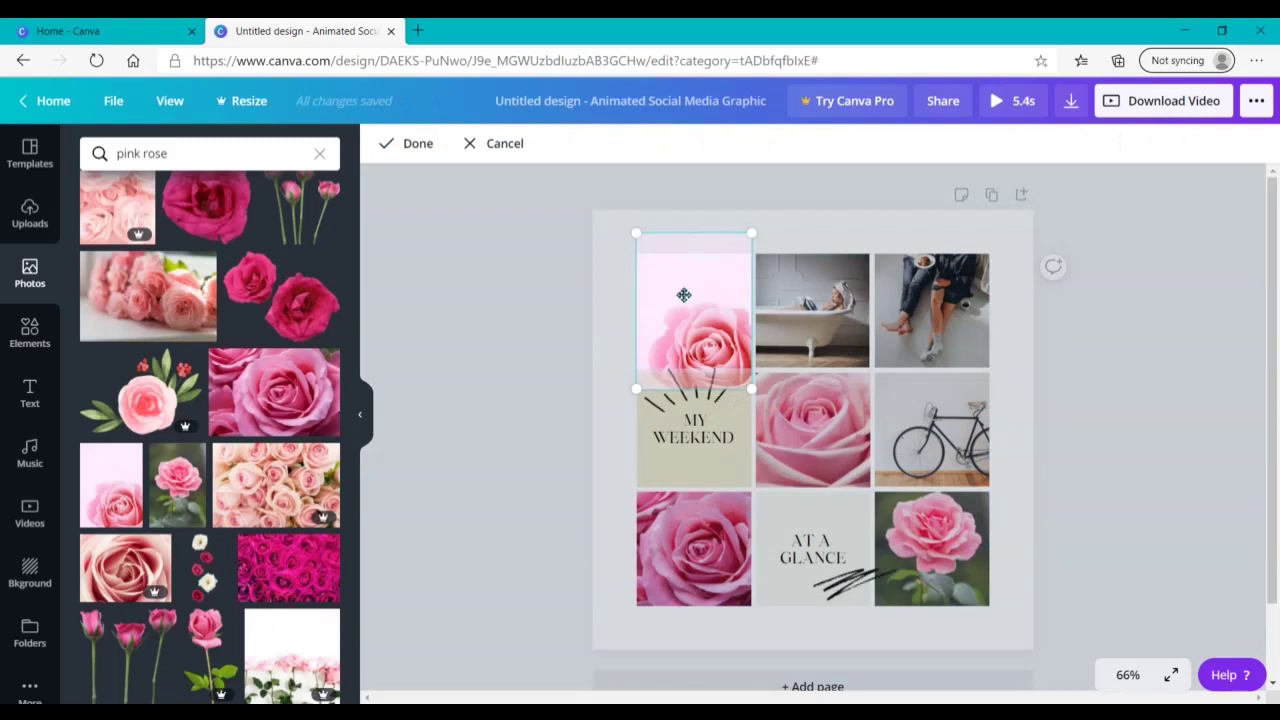
drag(684, 291, 709, 283)
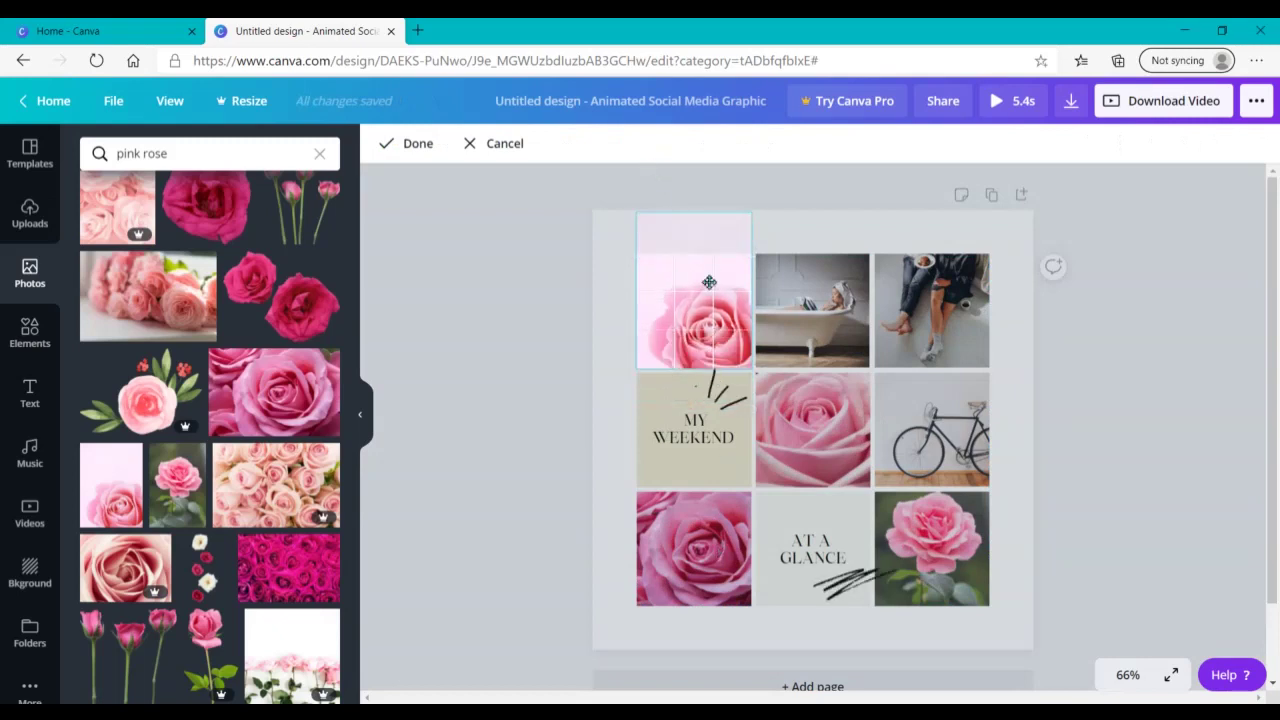
click(495, 377)
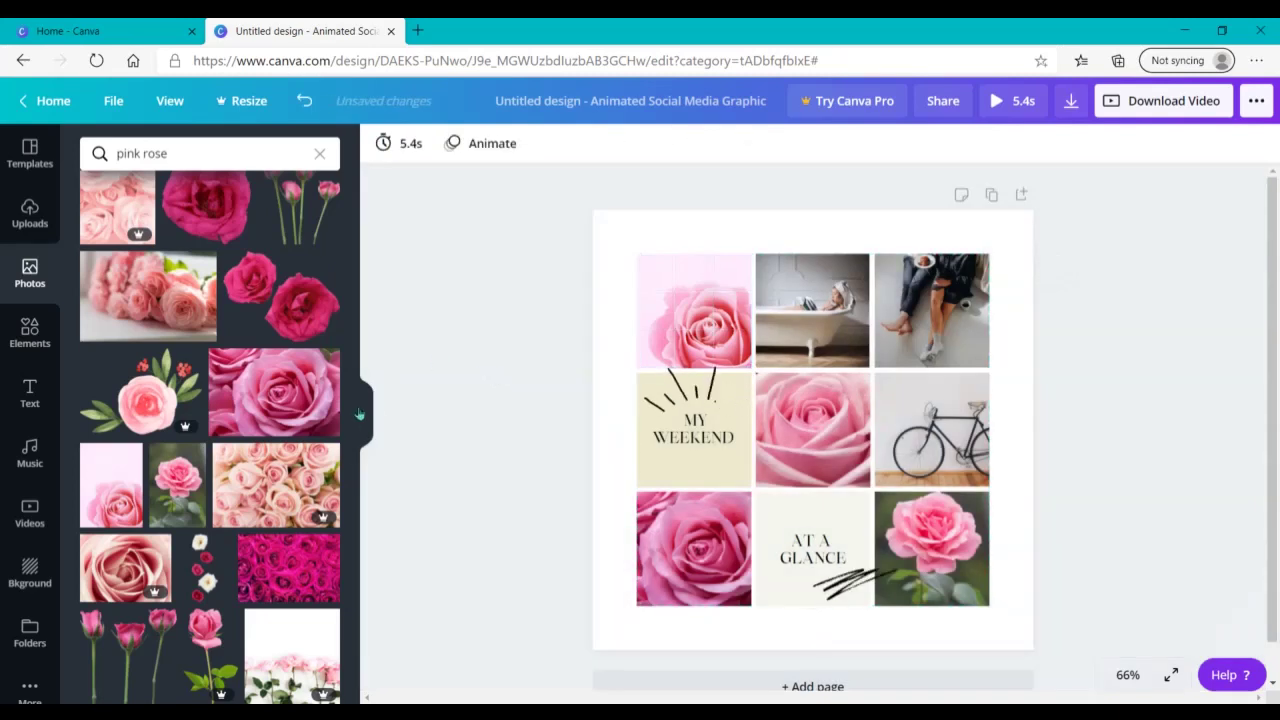
Replace the top-right grid photo with the free pale pink, soft-focus rose
scroll(352, 393, down, 3)
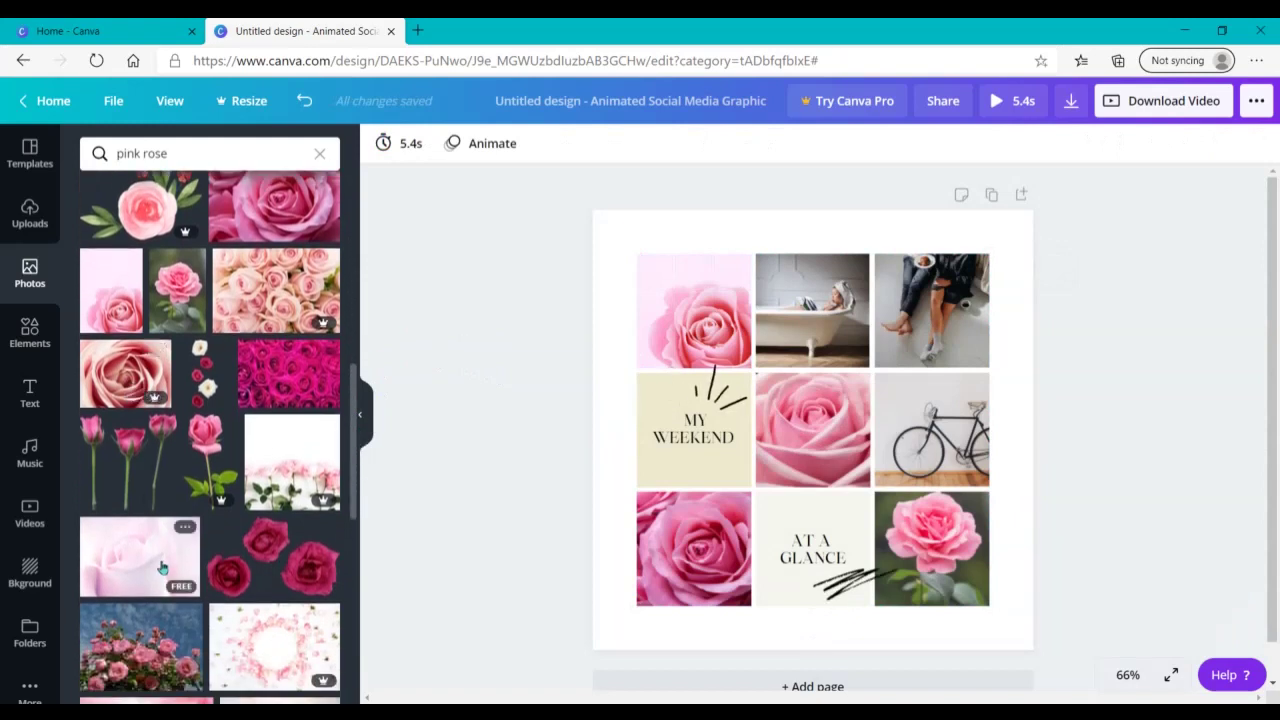
drag(152, 562, 931, 316)
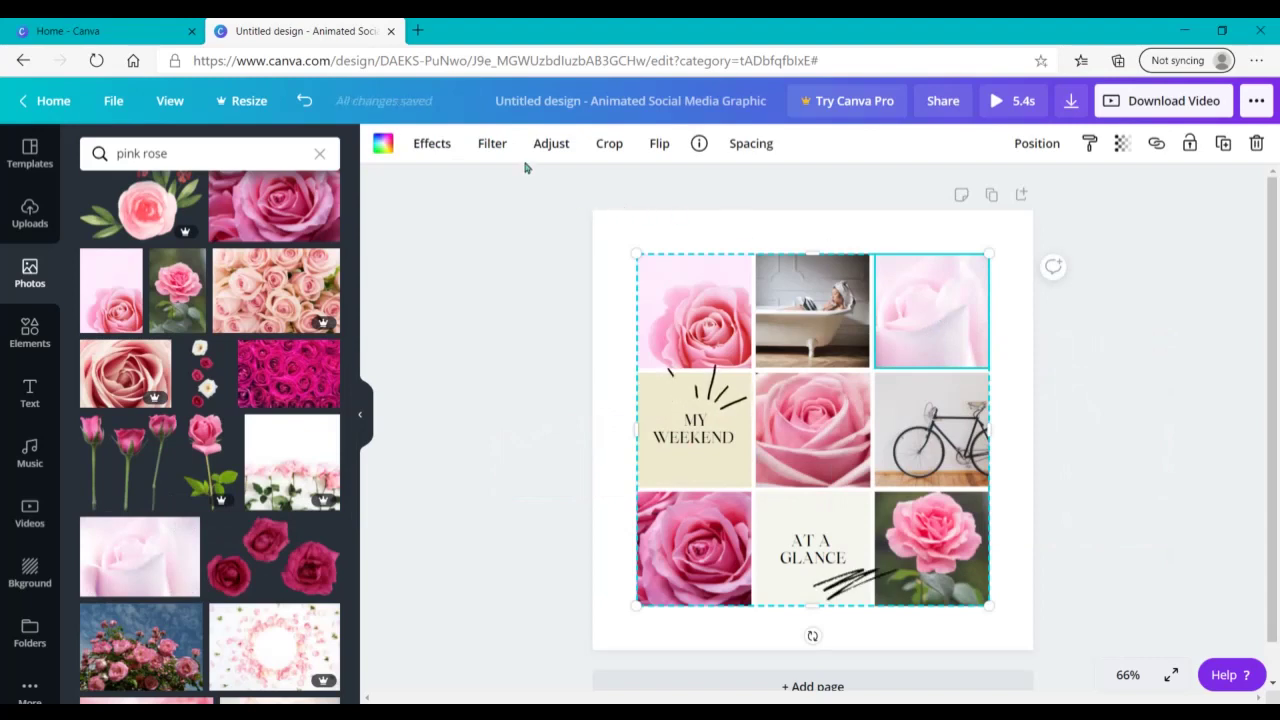
Try the Rosie filter at intensity 0 and the Greyscale filter at a lower intensity on the top-right photo
click(486, 145)
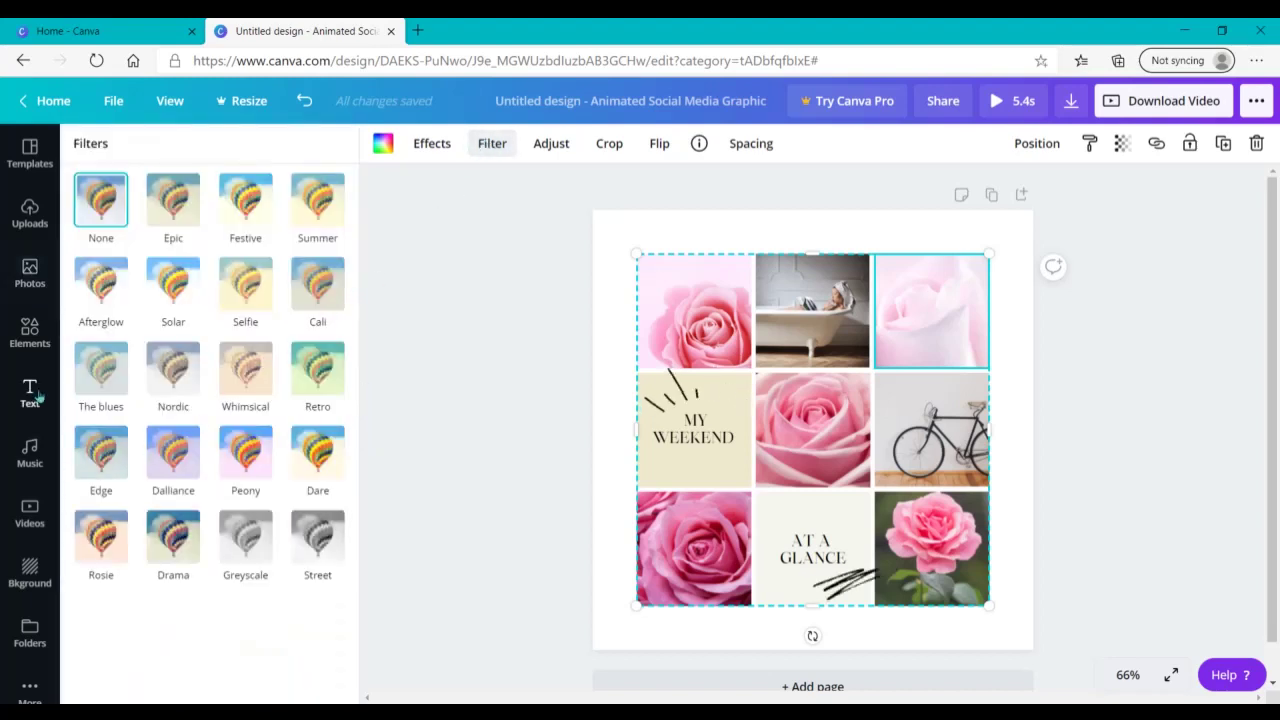
click(96, 562)
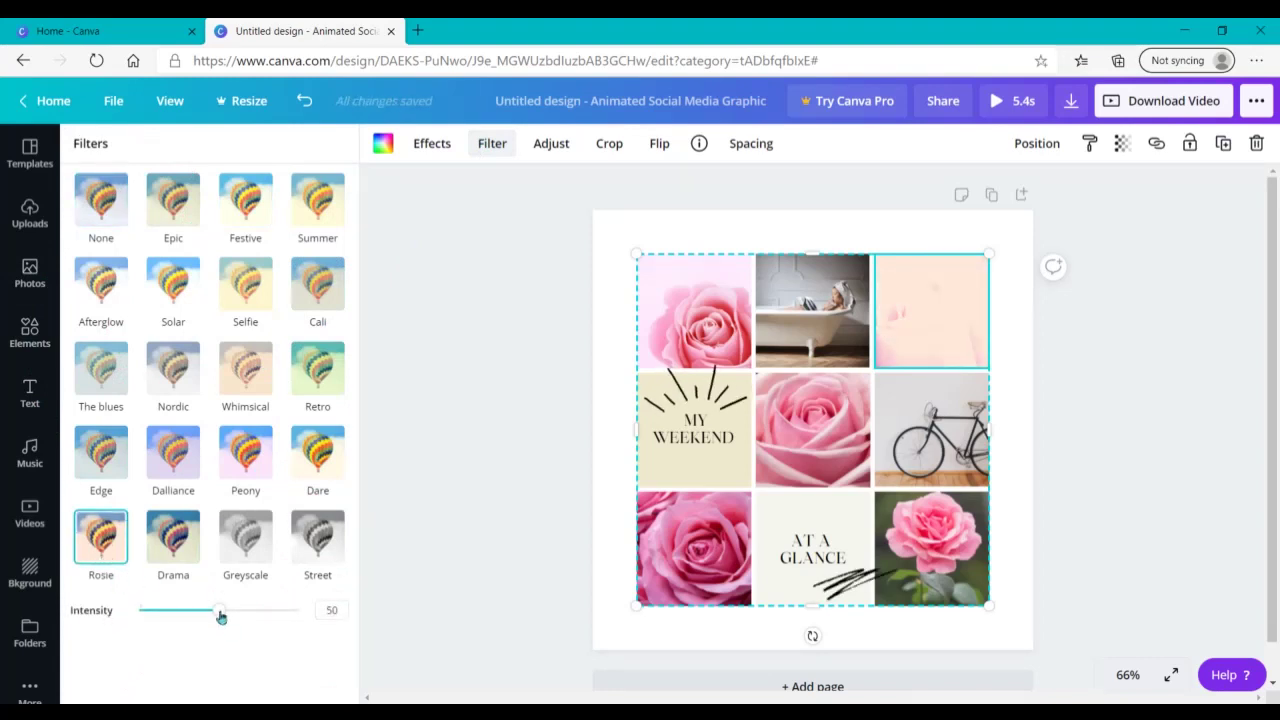
drag(221, 617, 136, 611)
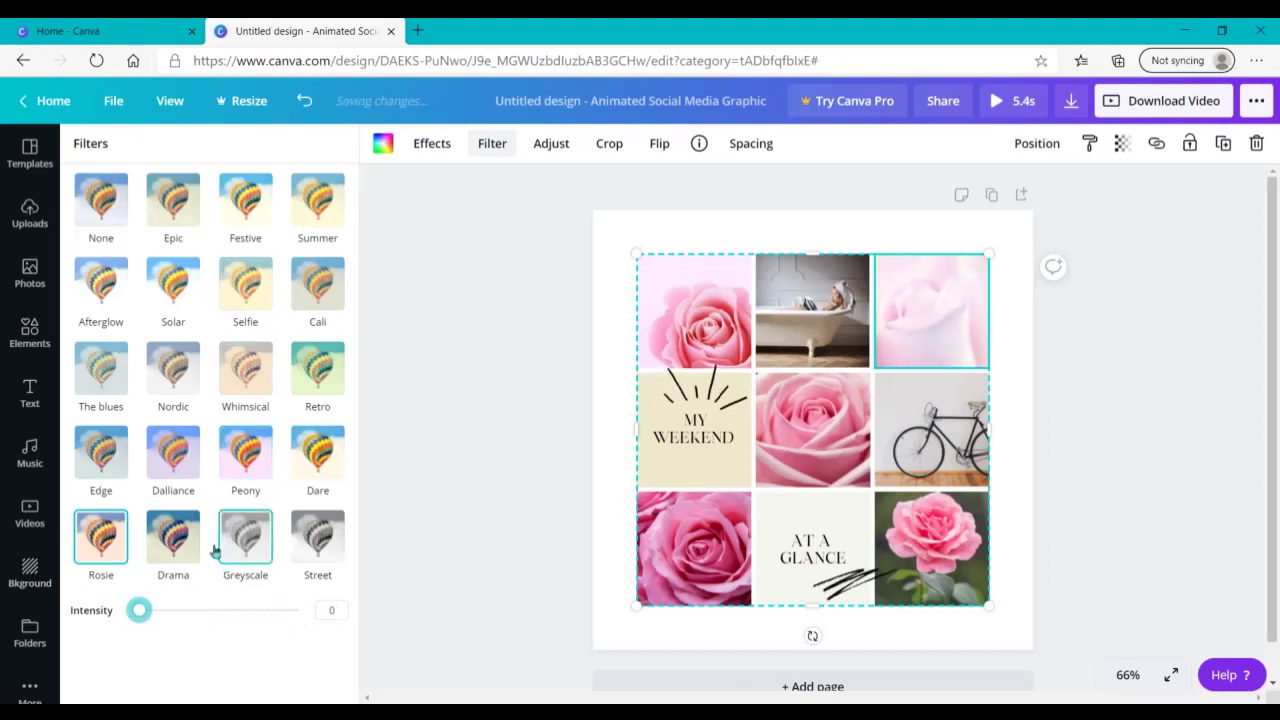
click(252, 542)
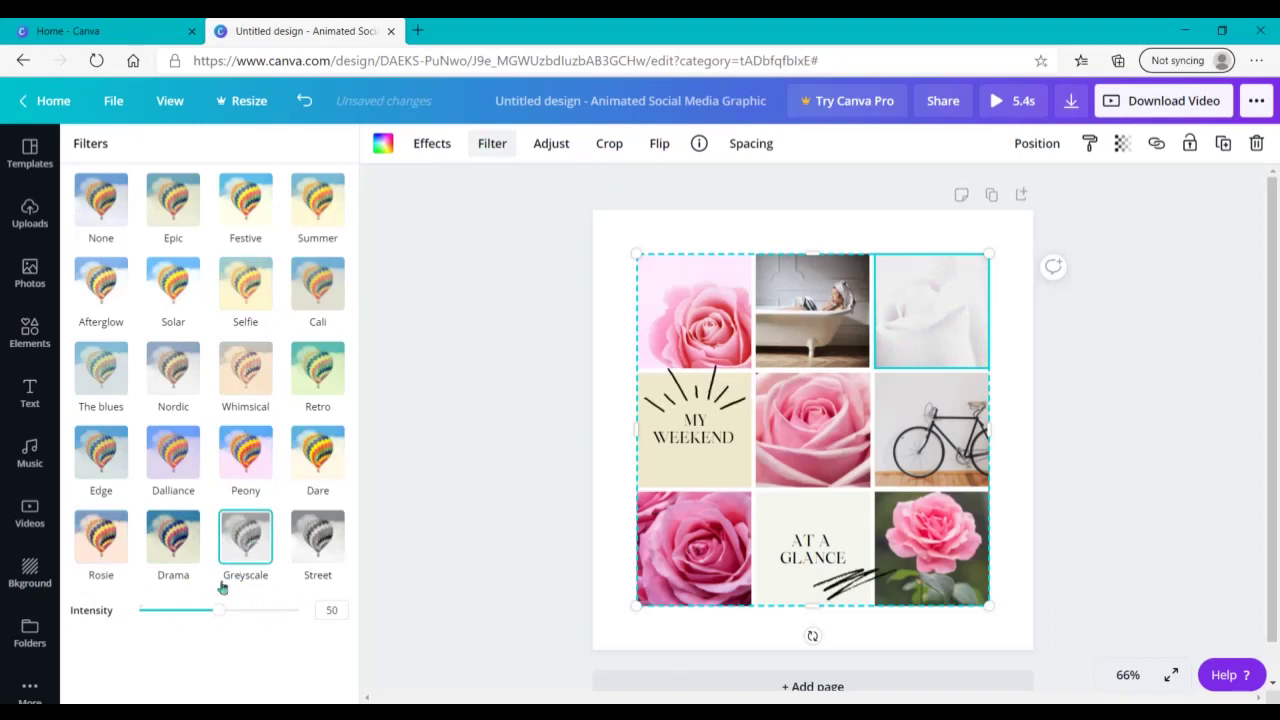
drag(214, 611, 179, 611)
mouse_move(155, 617)
mouse_down()
mouse_move(137, 611)
mouse_move(171, 609)
mouse_up()
Apply the Peony filter to the top-right photo and lower its intensity
click(258, 455)
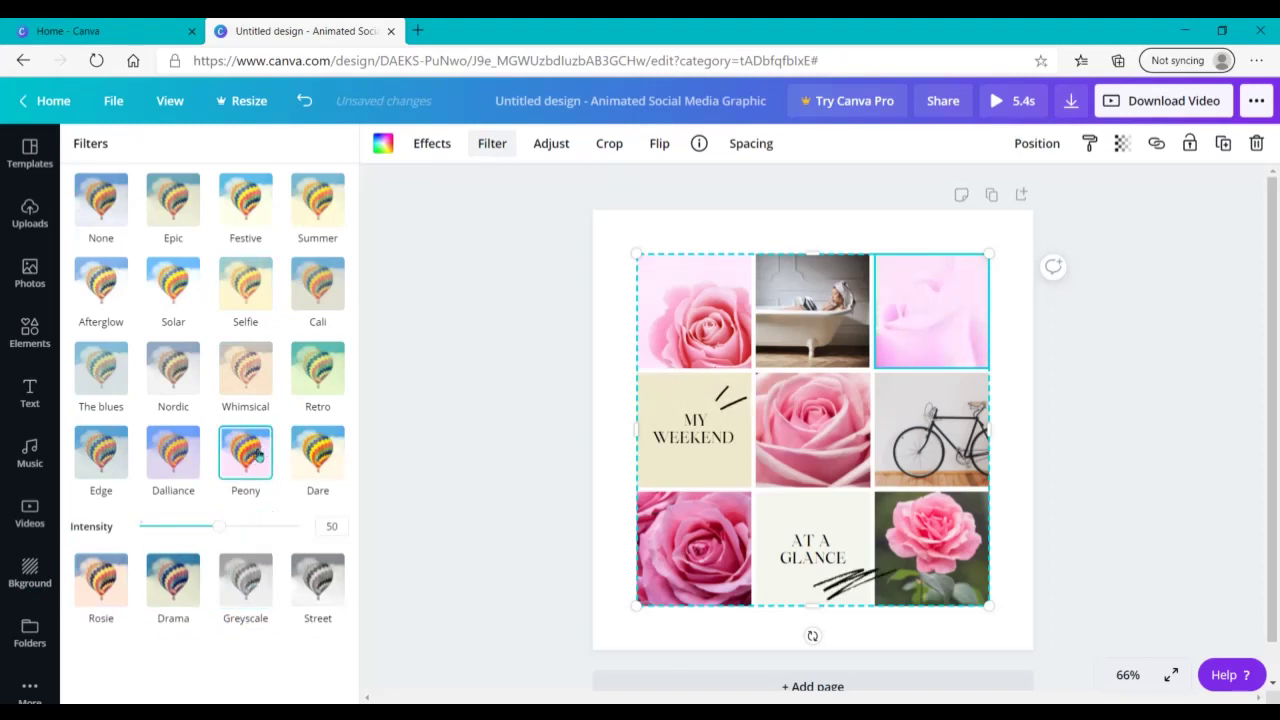
drag(214, 527, 160, 541)
click(425, 496)
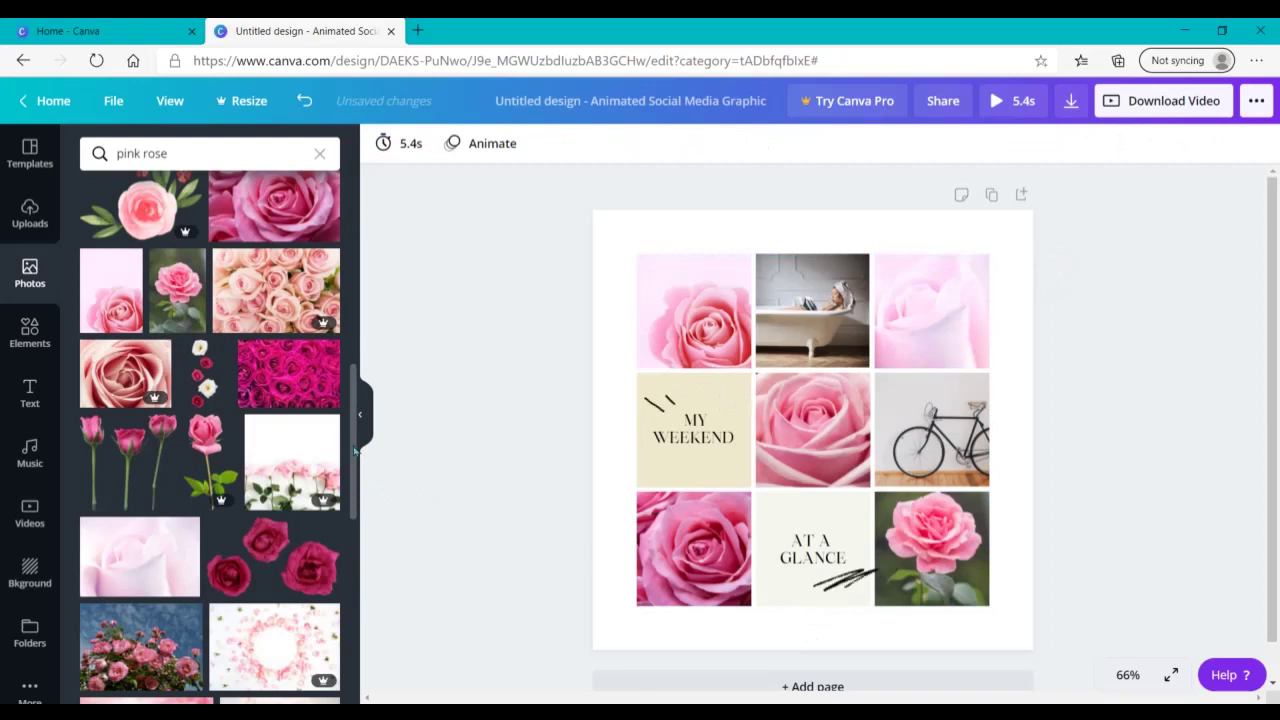
Replace the top-right grid photo with the close-up of the vivid red-pink rose
drag(351, 447, 930, 316)
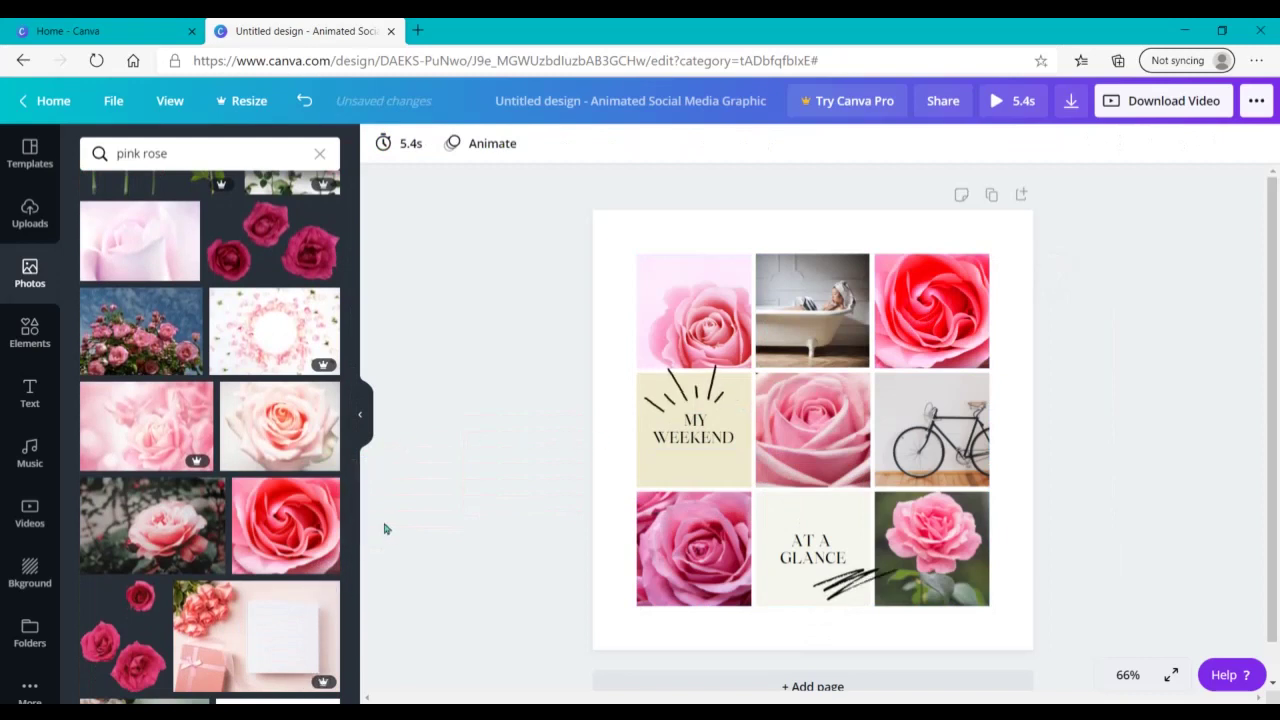
scroll(358, 545, down, 4)
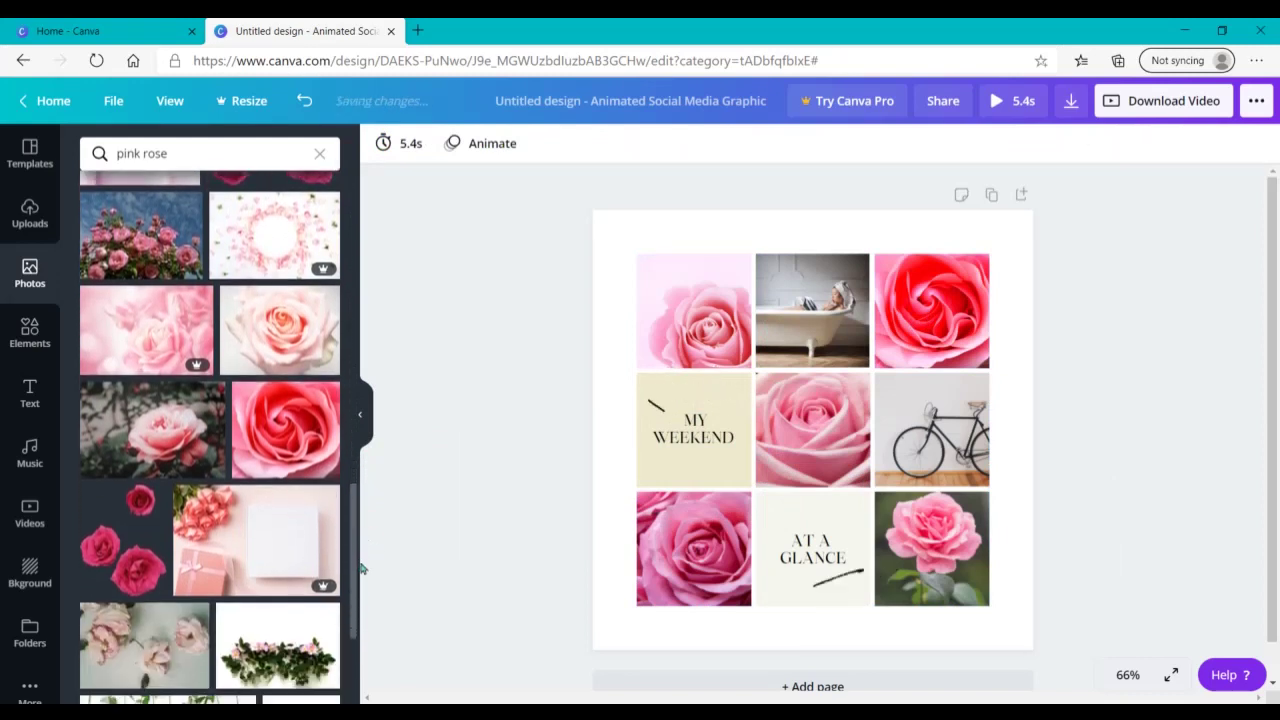
scroll(366, 623, down, 1)
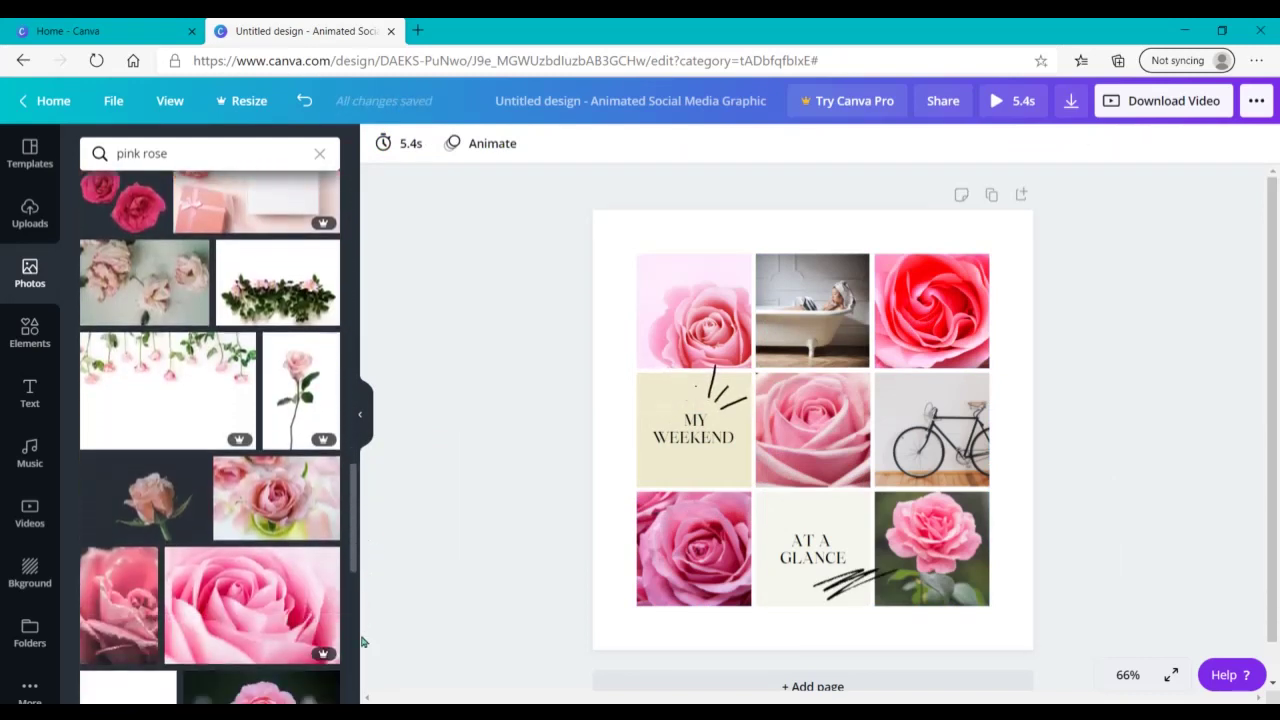
scroll(364, 645, down, 1)
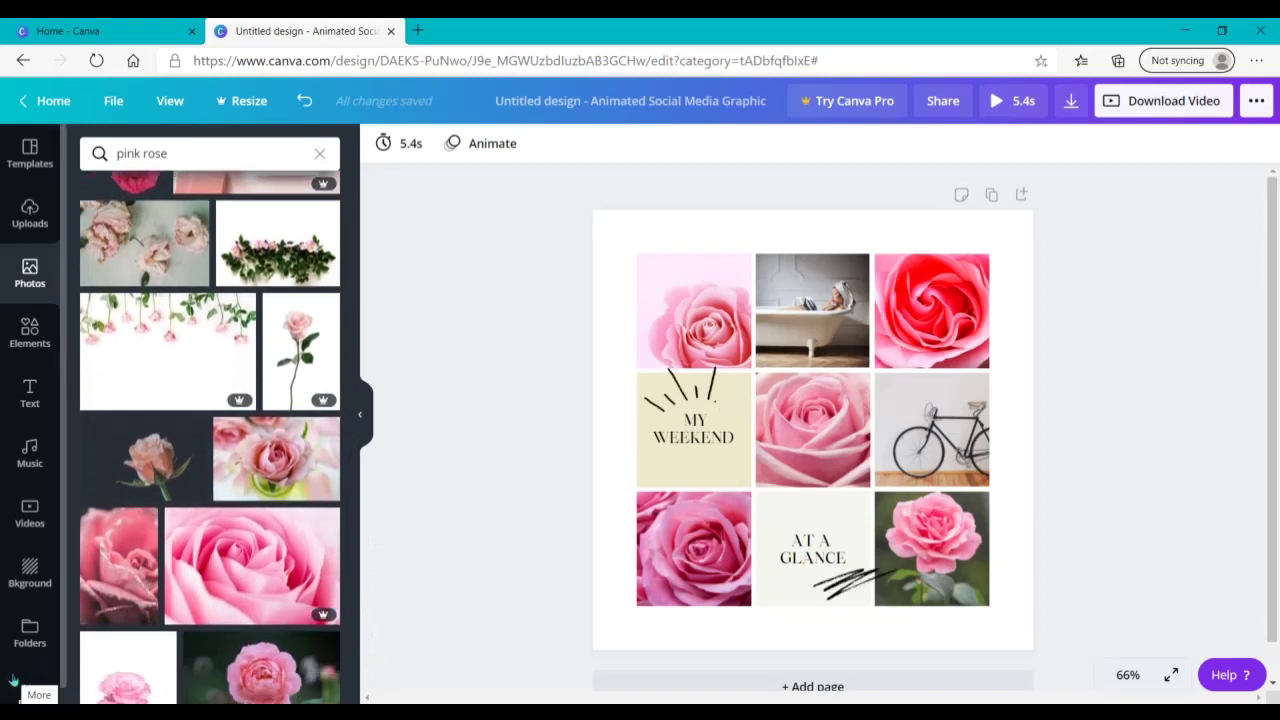
scroll(57, 697, down, 1)
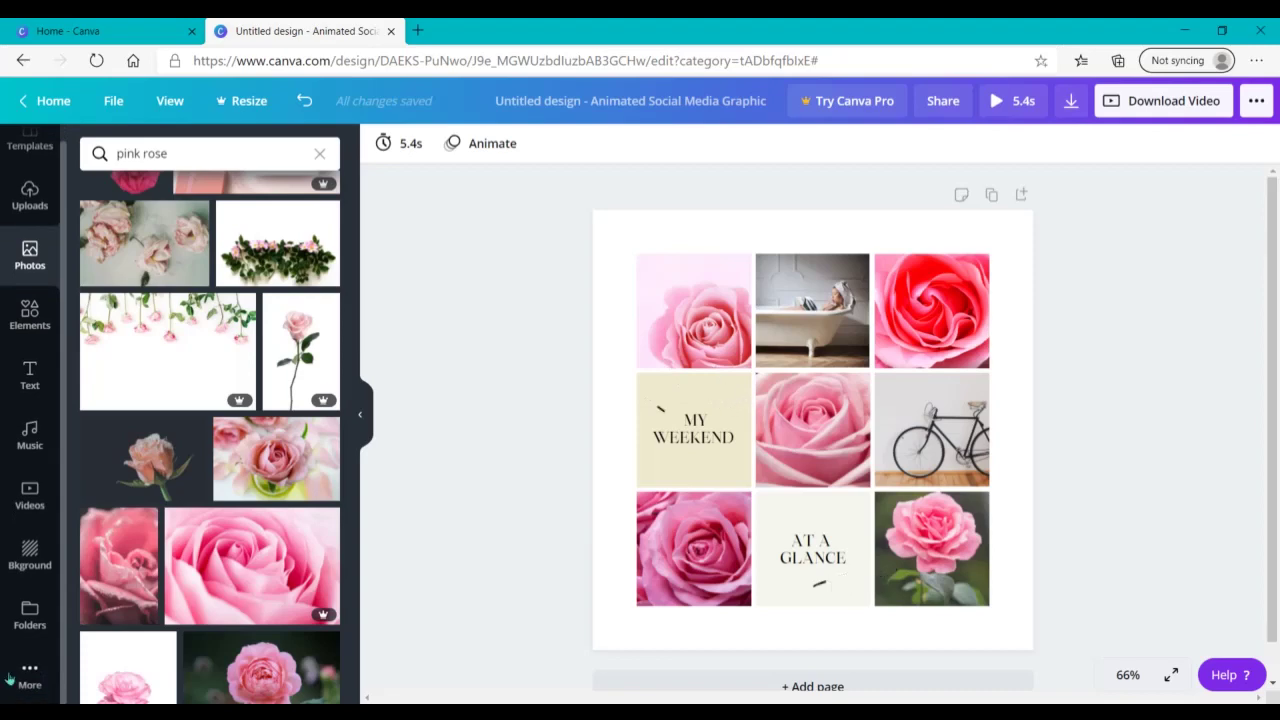
Search the Pixabay image library for "pink flower" and browse the available photos
click(12, 678)
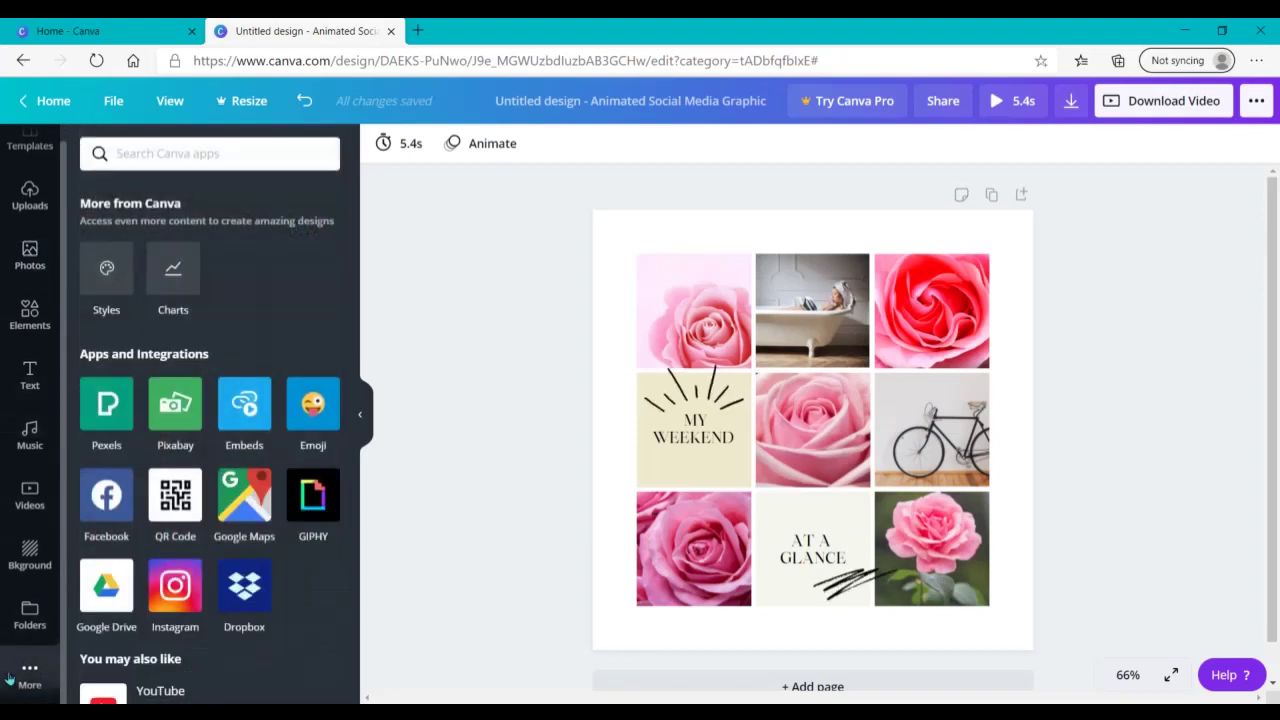
click(174, 400)
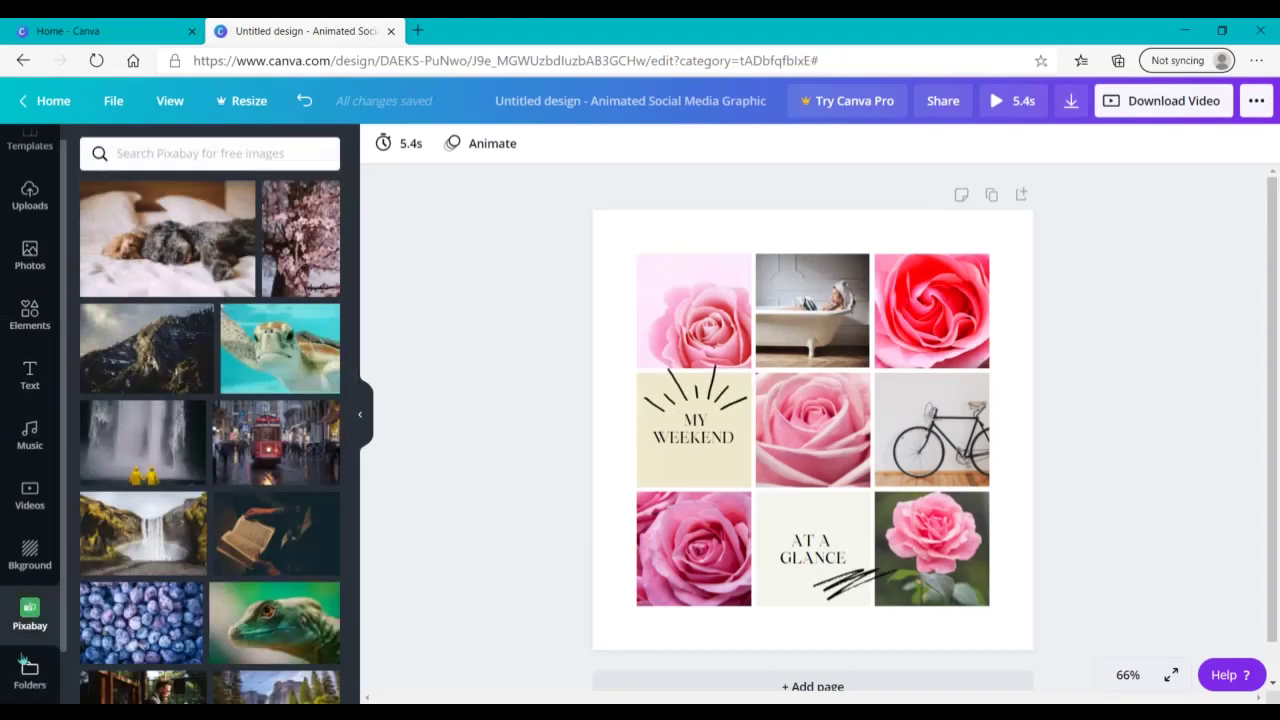
click(199, 155)
text(pink flo)
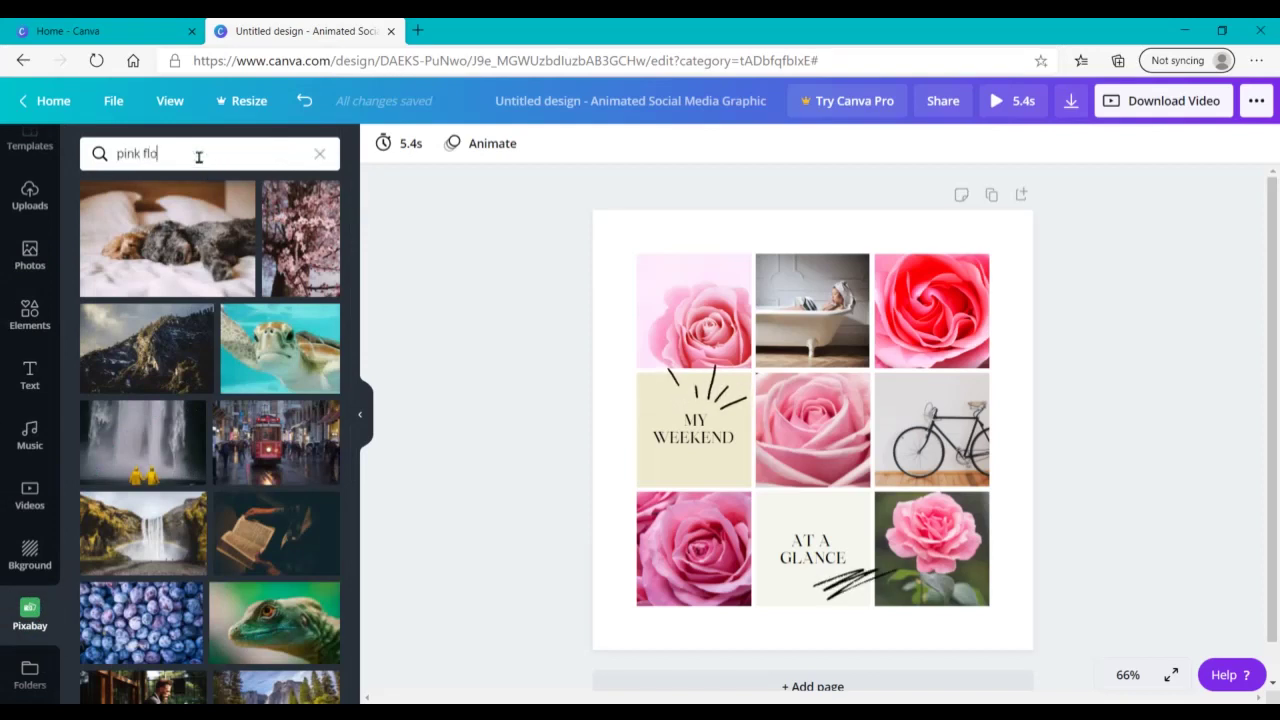
text(wer)
key(Return)
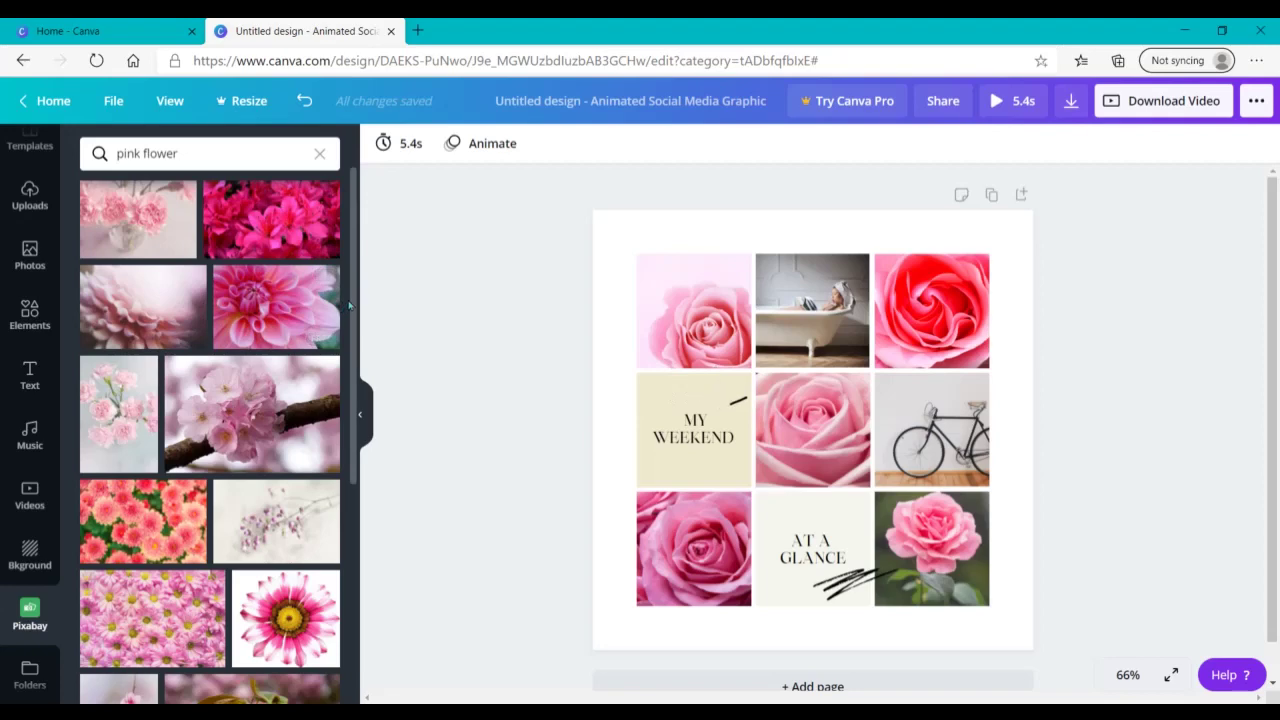
drag(354, 304, 357, 600)
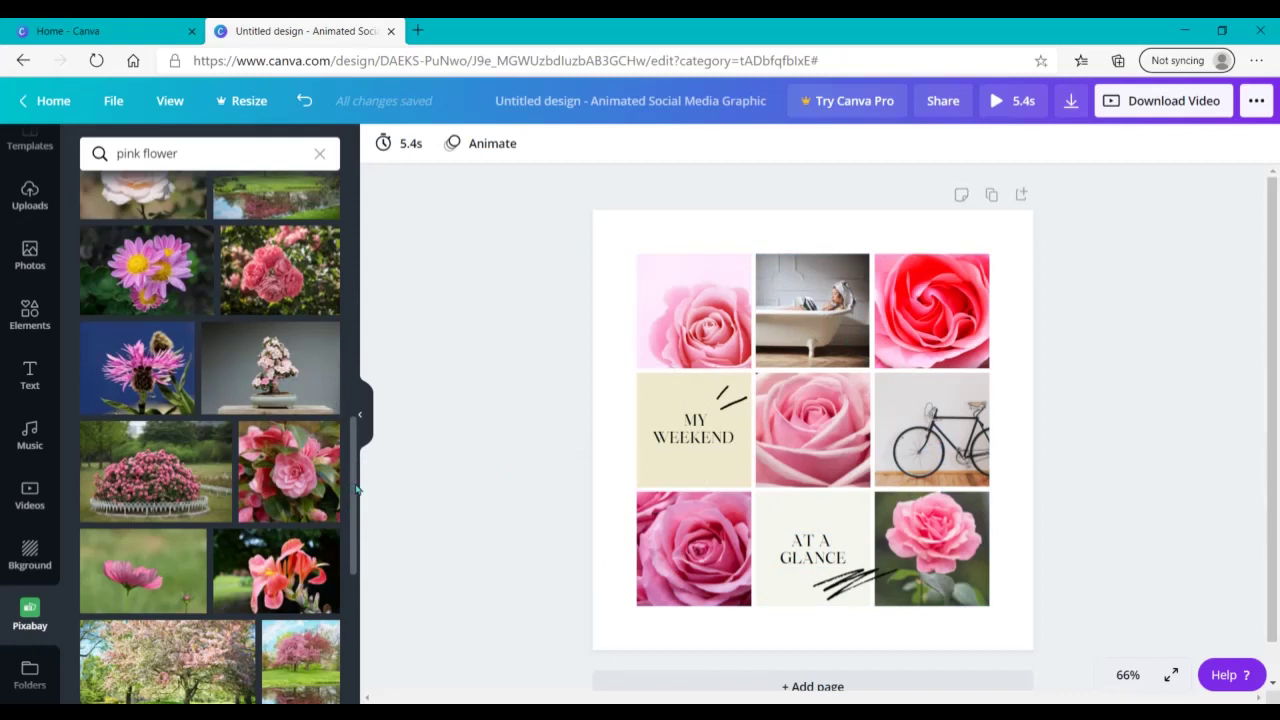
scroll(357, 490, down, 5)
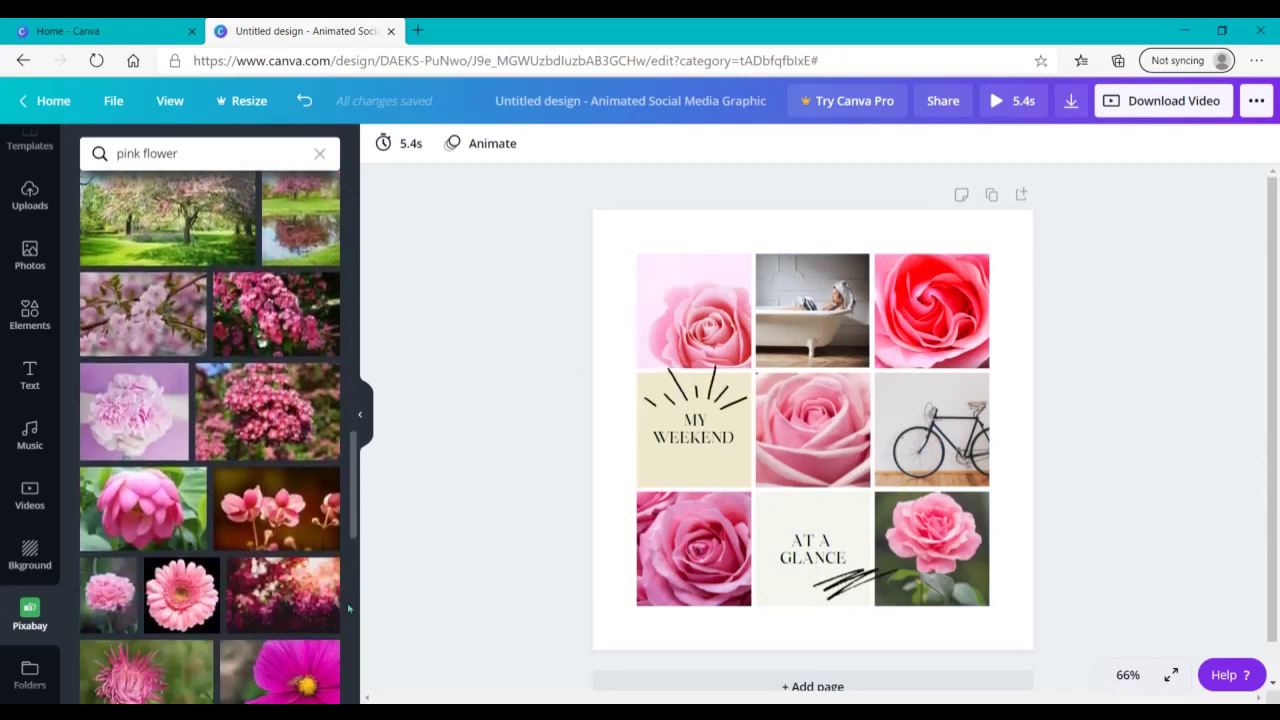
scroll(349, 608, down, 1)
scroll(349, 626, down, 4)
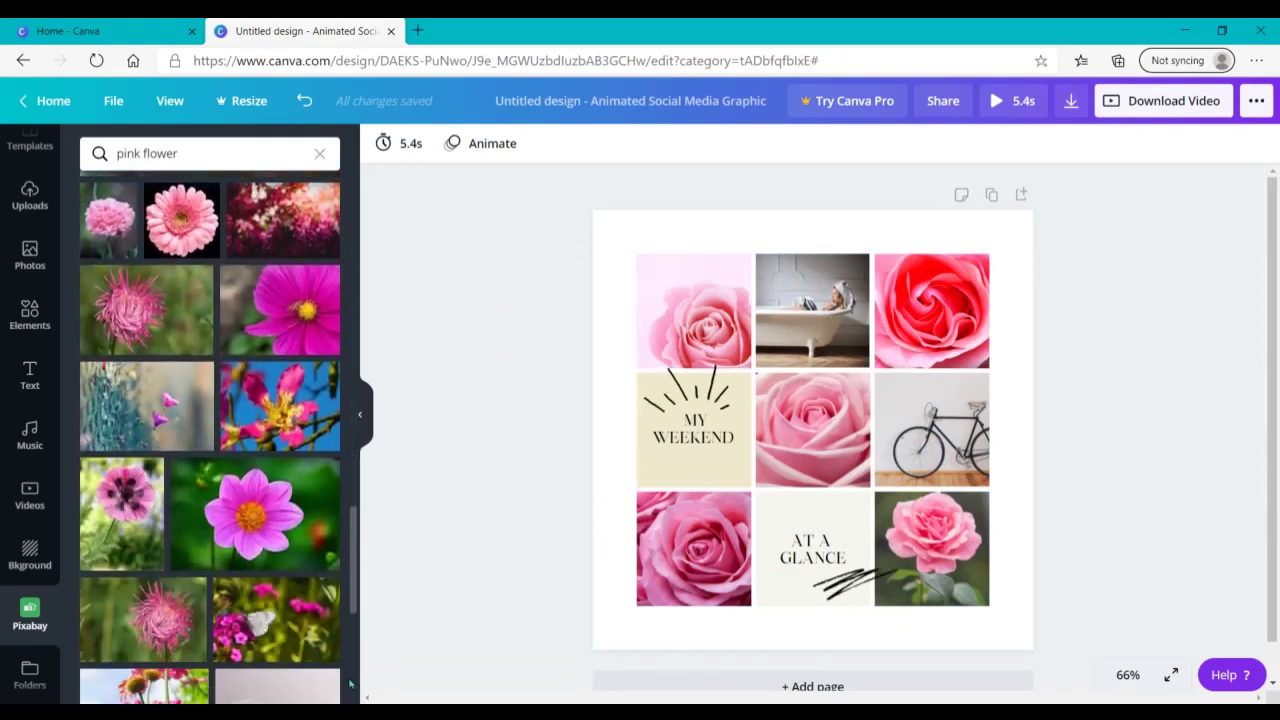
scroll(349, 626, down, 2)
scroll(352, 540, down, 1)
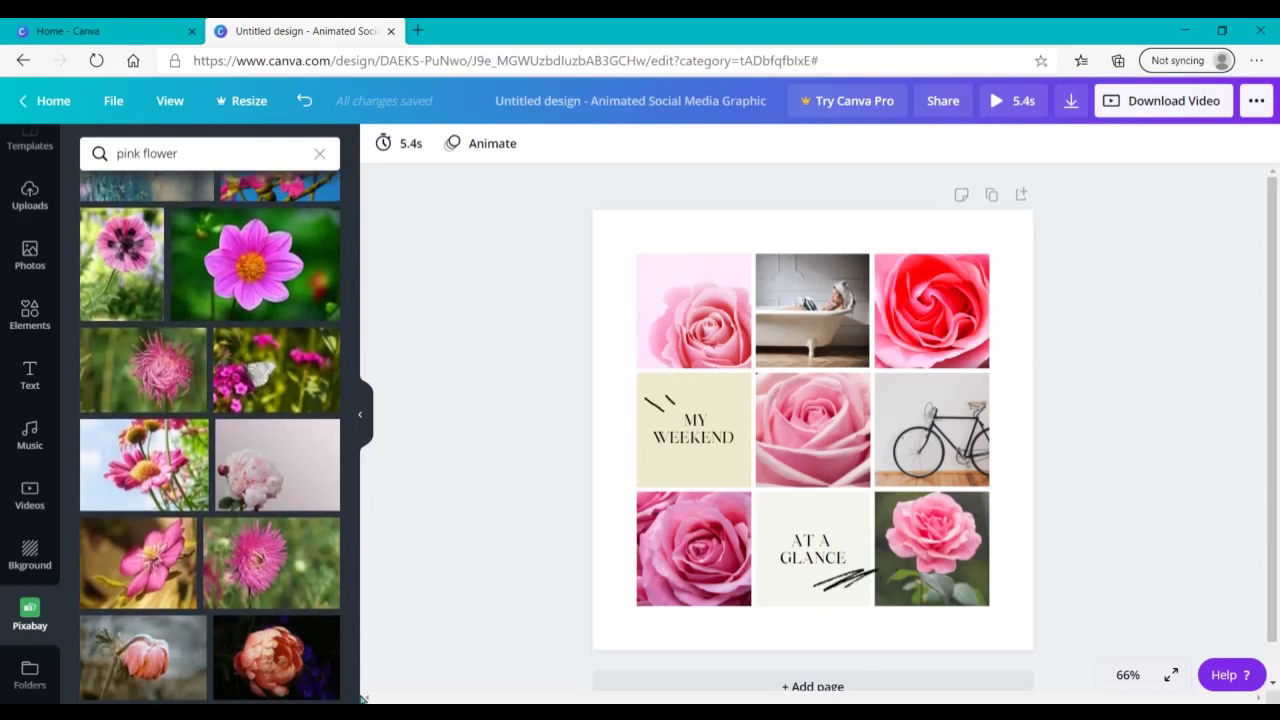
Replace the Pixabay search term with "butterfly" and run the search
click(318, 155)
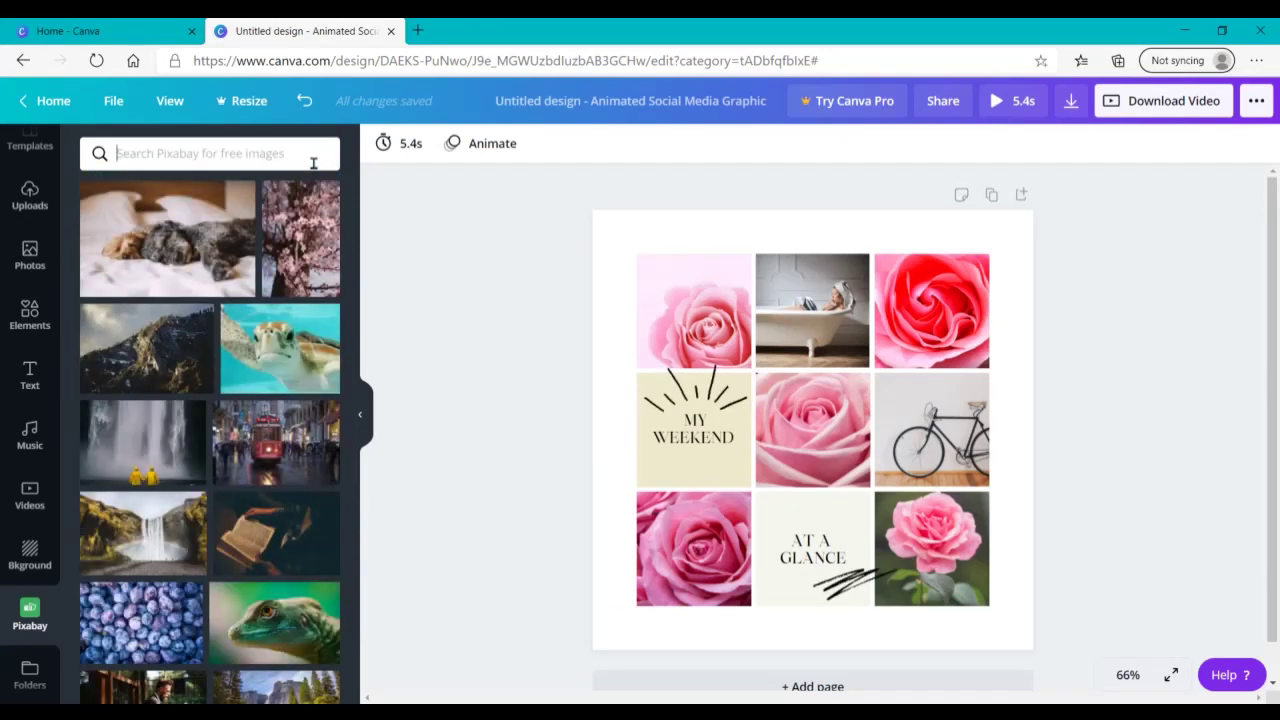
text(butt)
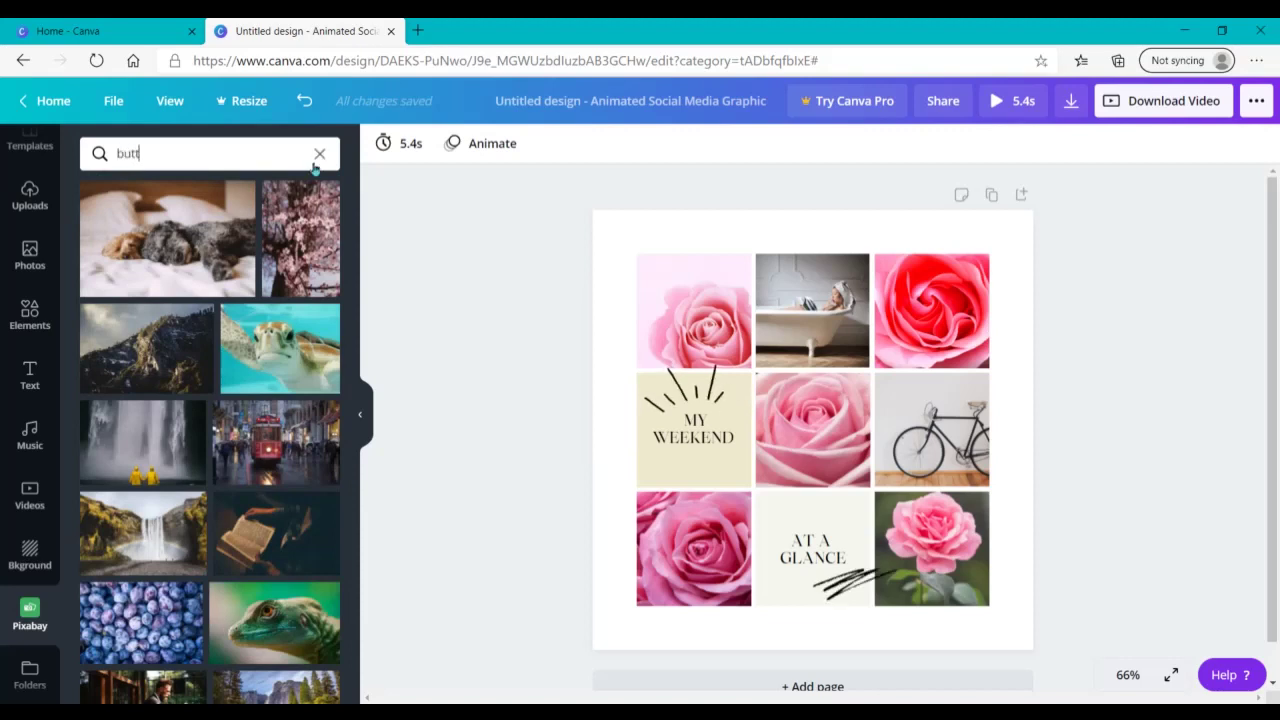
text(erfly)
key(Return)
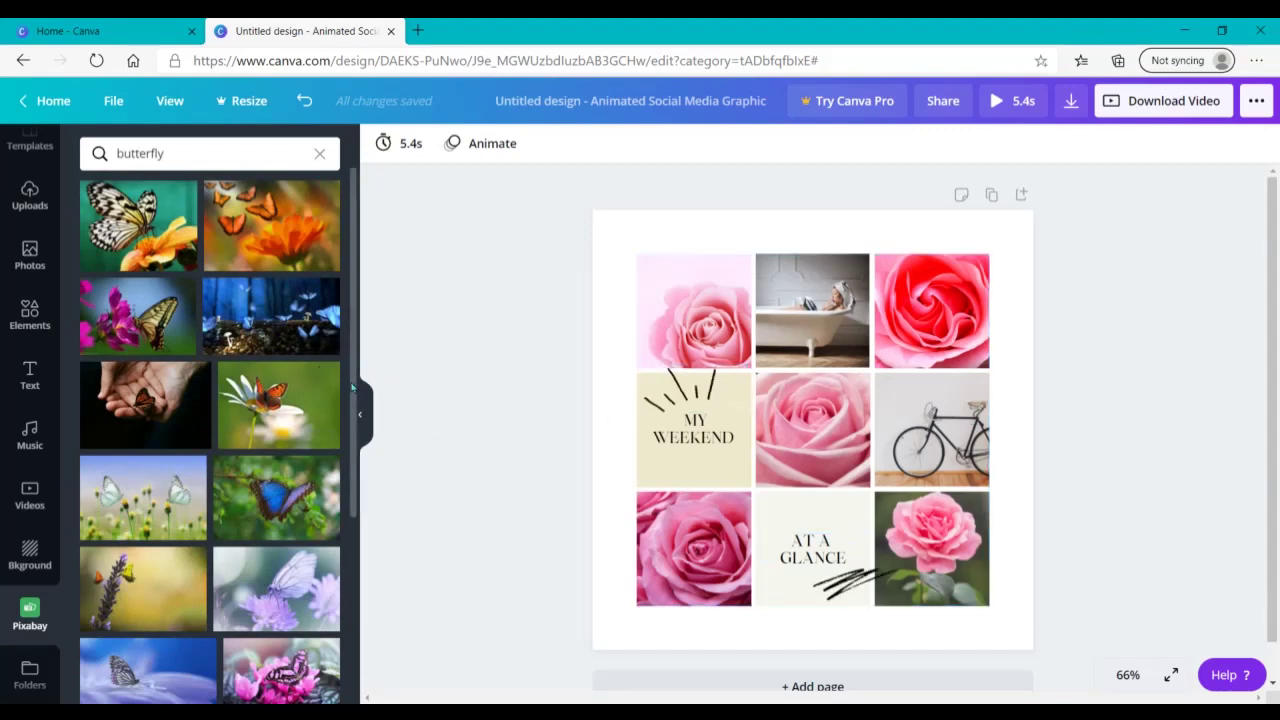
Replace the bathtub photo with the butterfly on magenta flowers and the bicycle photo with the pale butterfly on lilac flowers
scroll(300, 400, down, 3)
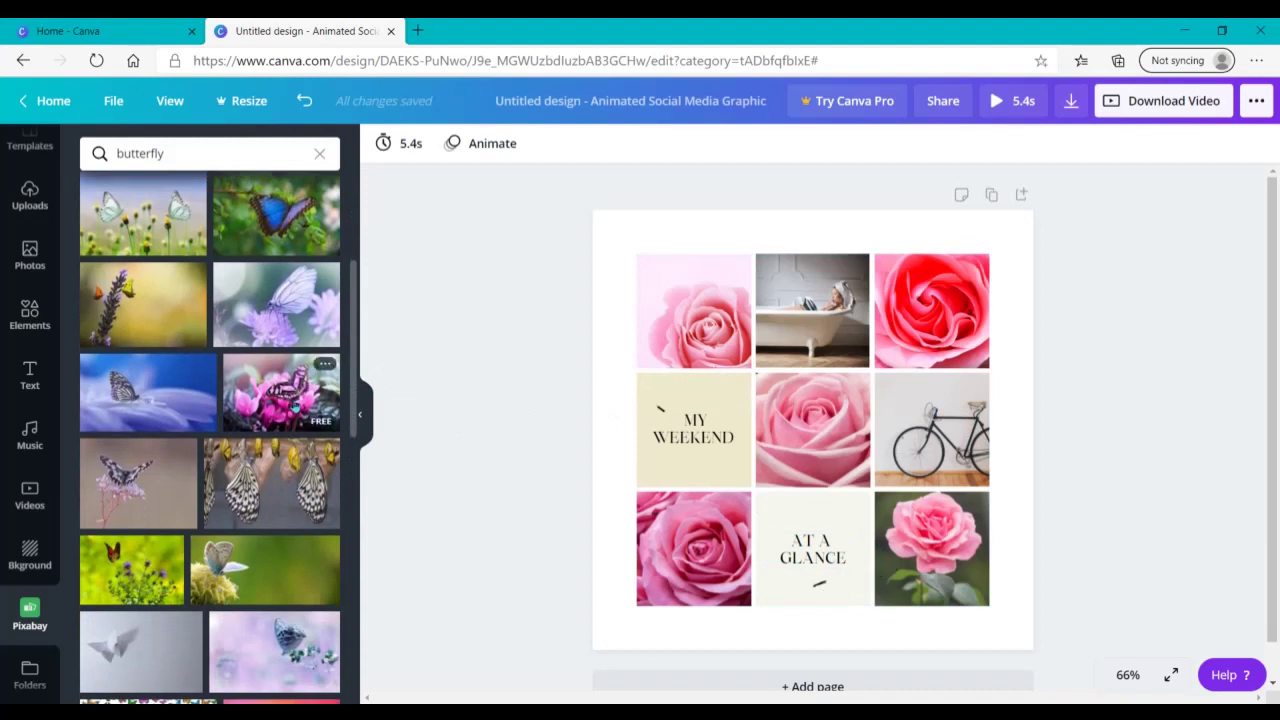
drag(291, 410, 800, 320)
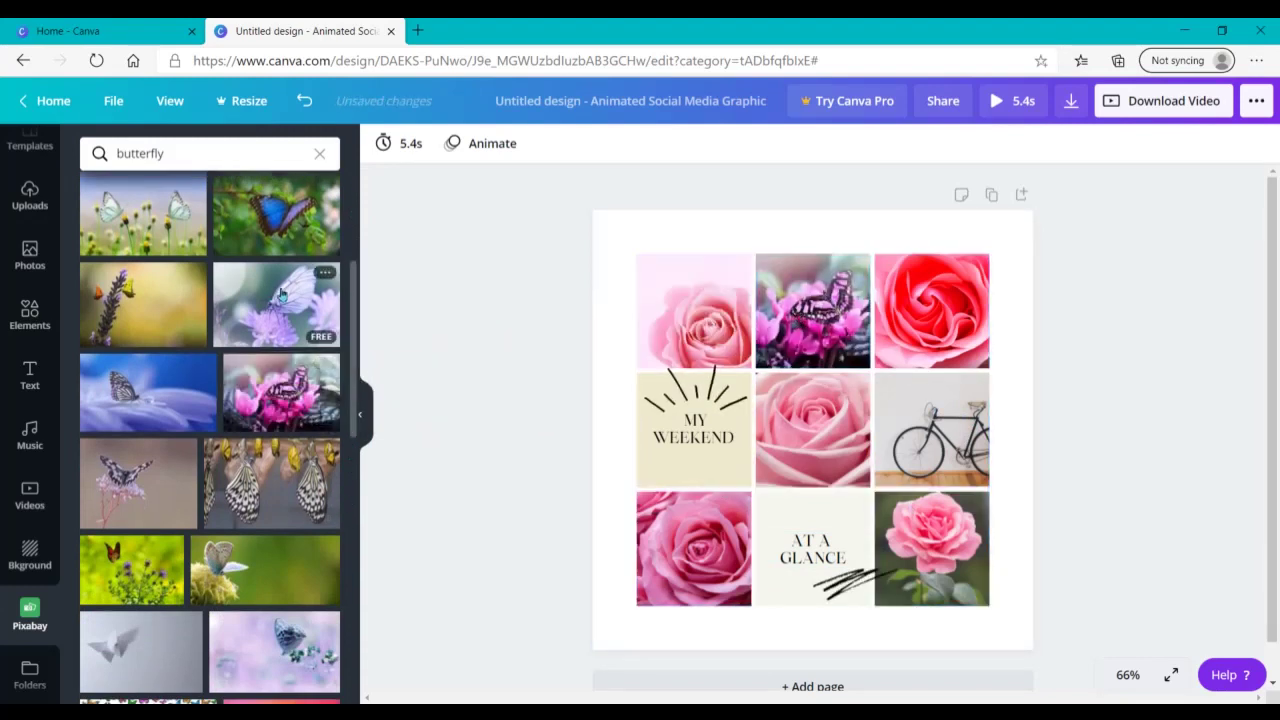
drag(281, 293, 940, 463)
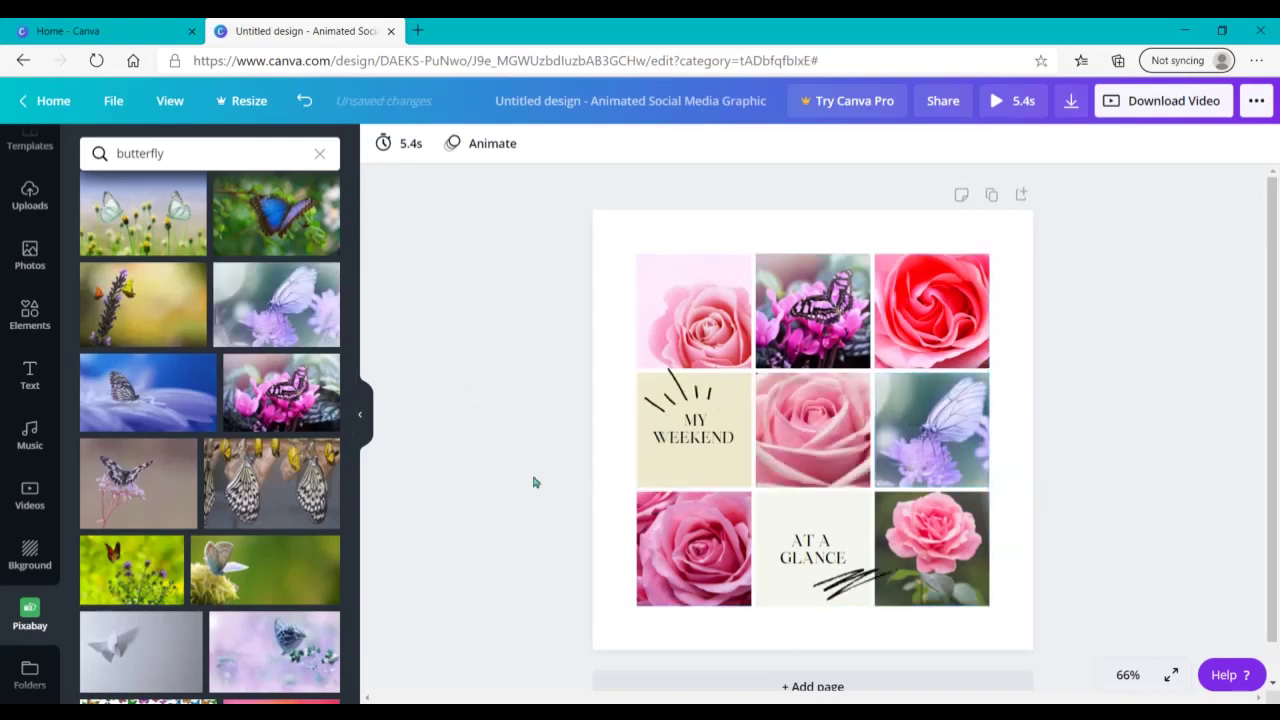
Fill the beige "MY WEEKEND" grid cell with the photo of a butterfly on a purple flower against a tan background
drag(352, 437, 352, 603)
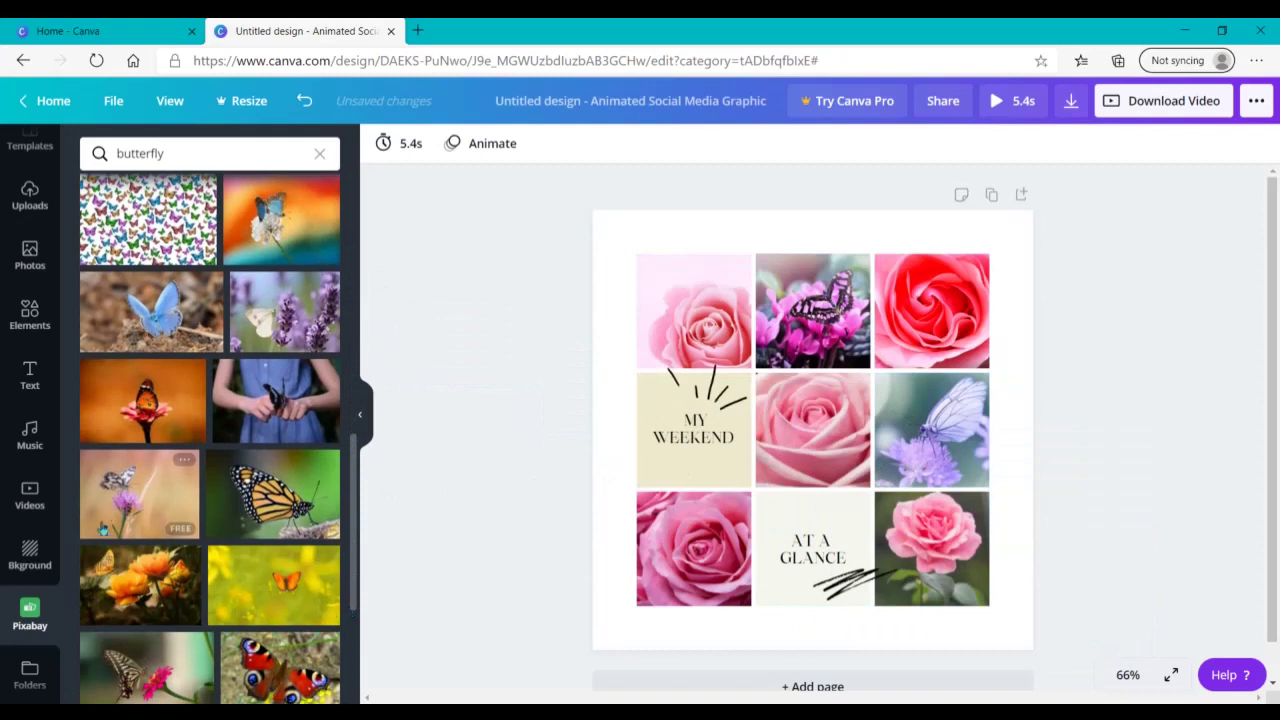
drag(112, 505, 583, 498)
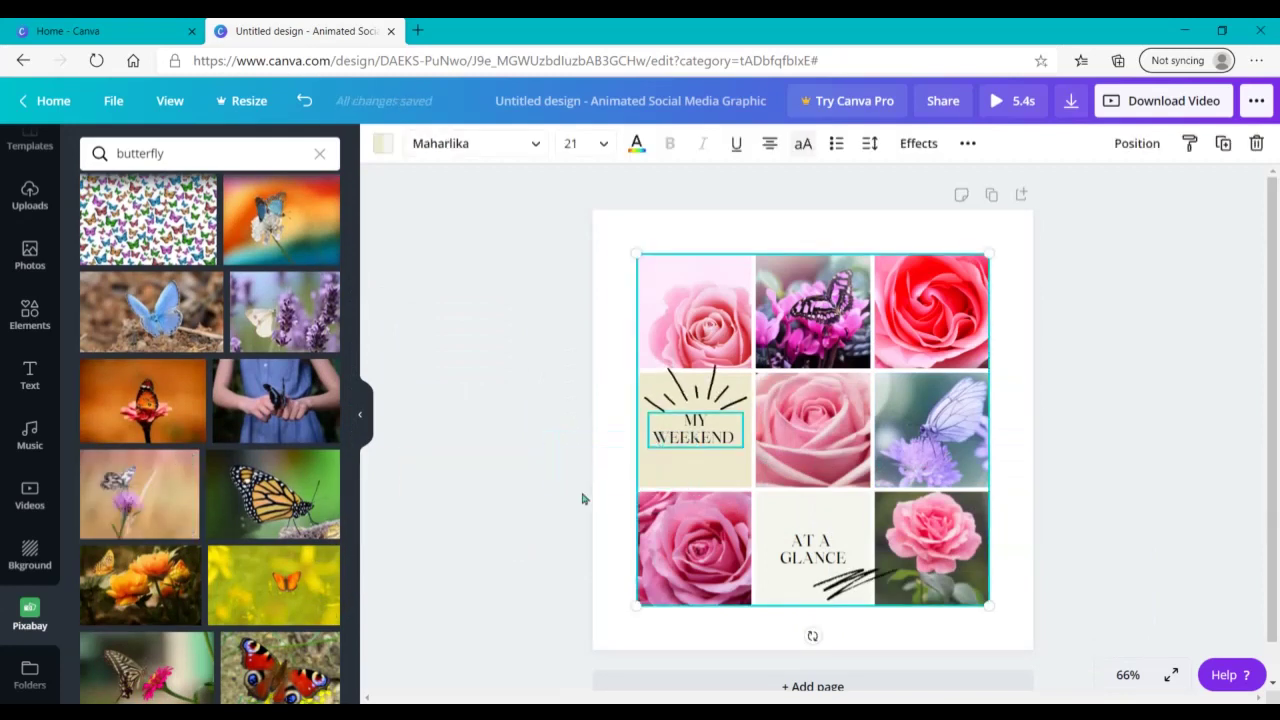
click(560, 509)
click(140, 494)
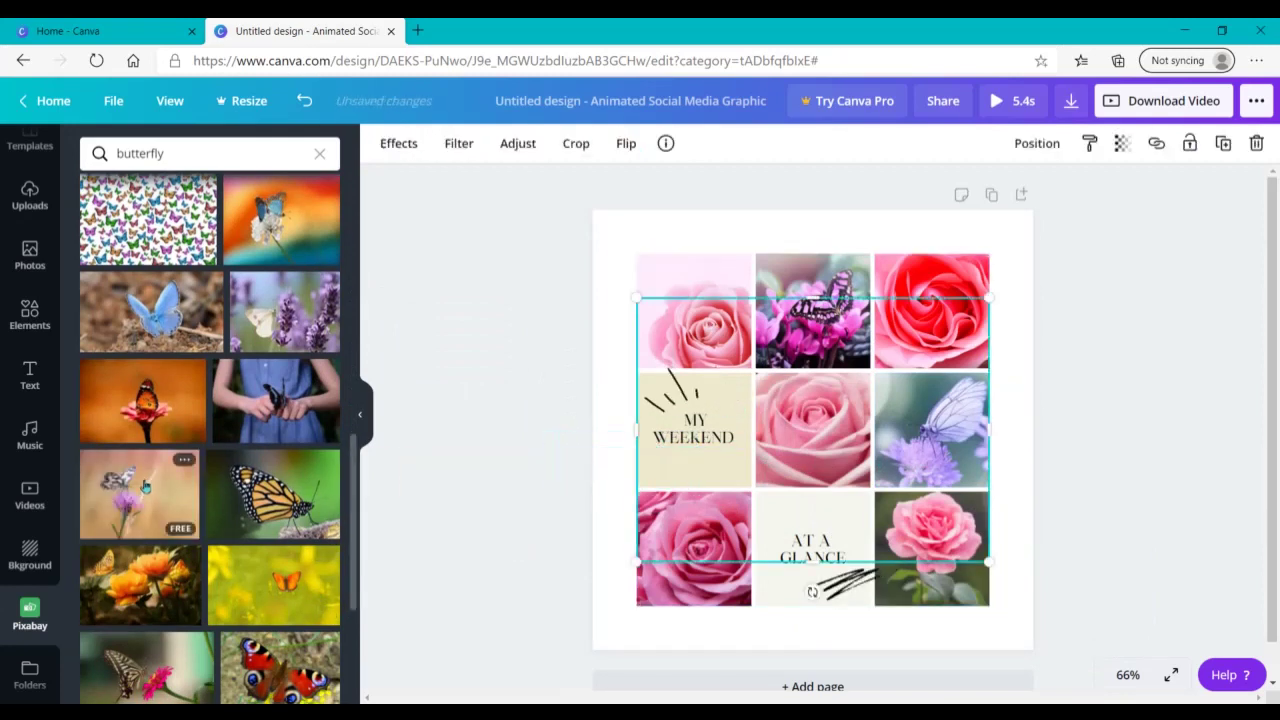
drag(860, 390, 560, 434)
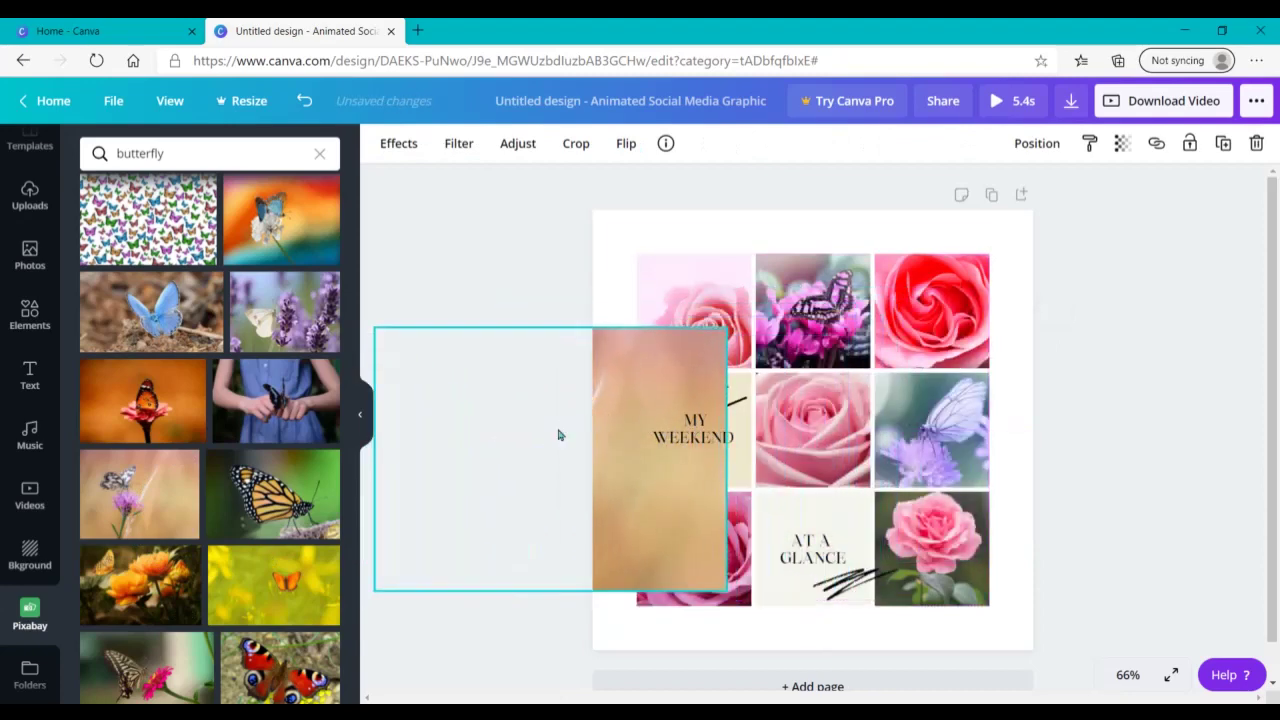
drag(377, 327, 606, 468)
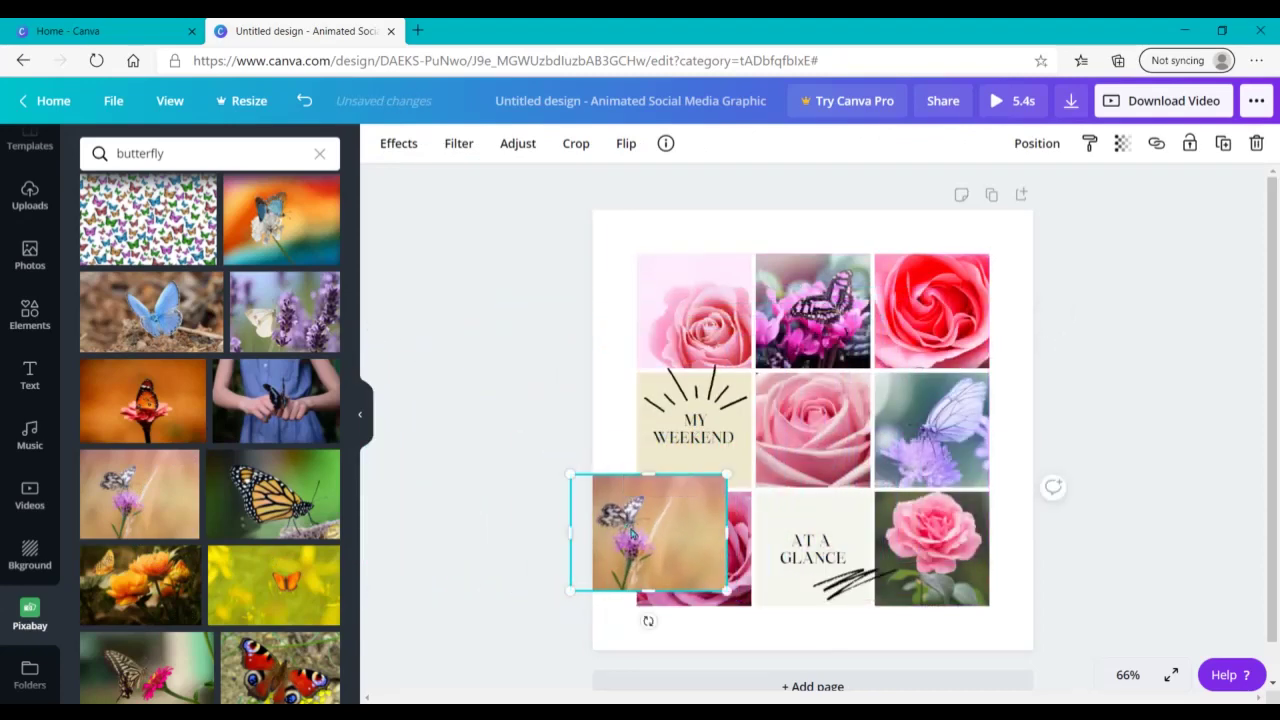
drag(632, 530, 646, 430)
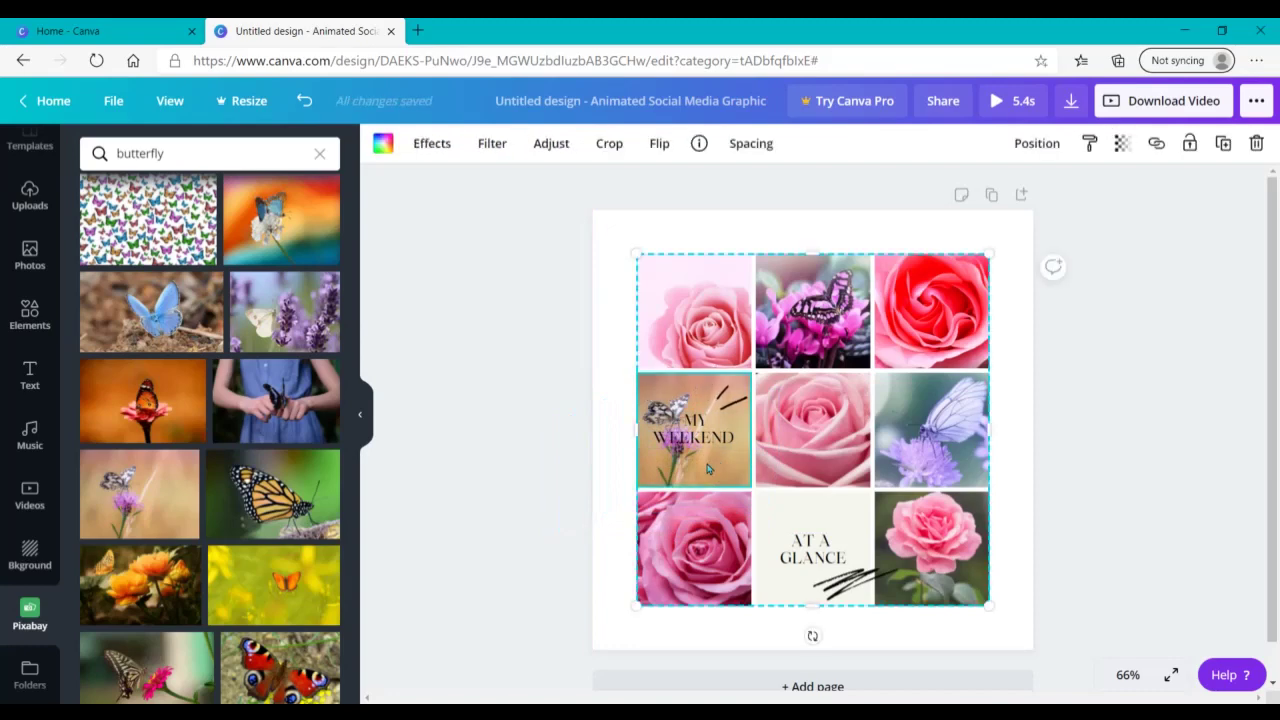
Shift the tan butterfly photo leftward within its middle-left grid cell
double_click(710, 462)
drag(707, 462, 696, 456)
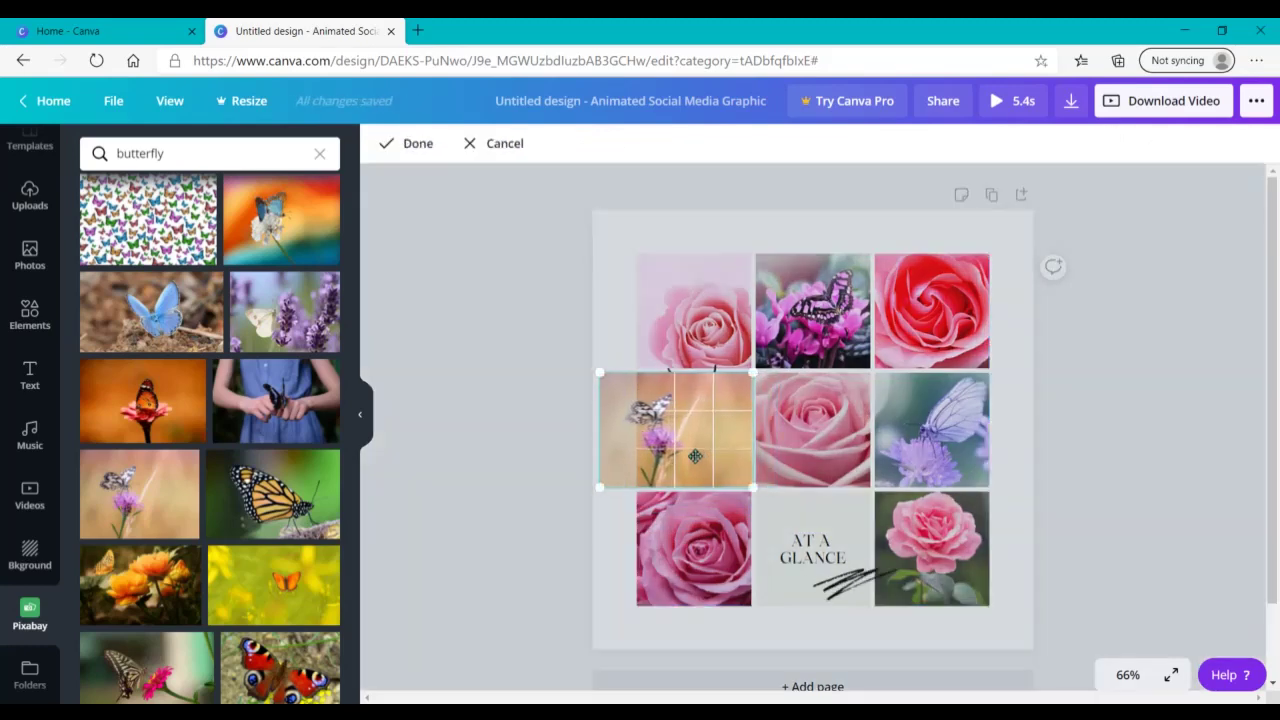
click(557, 486)
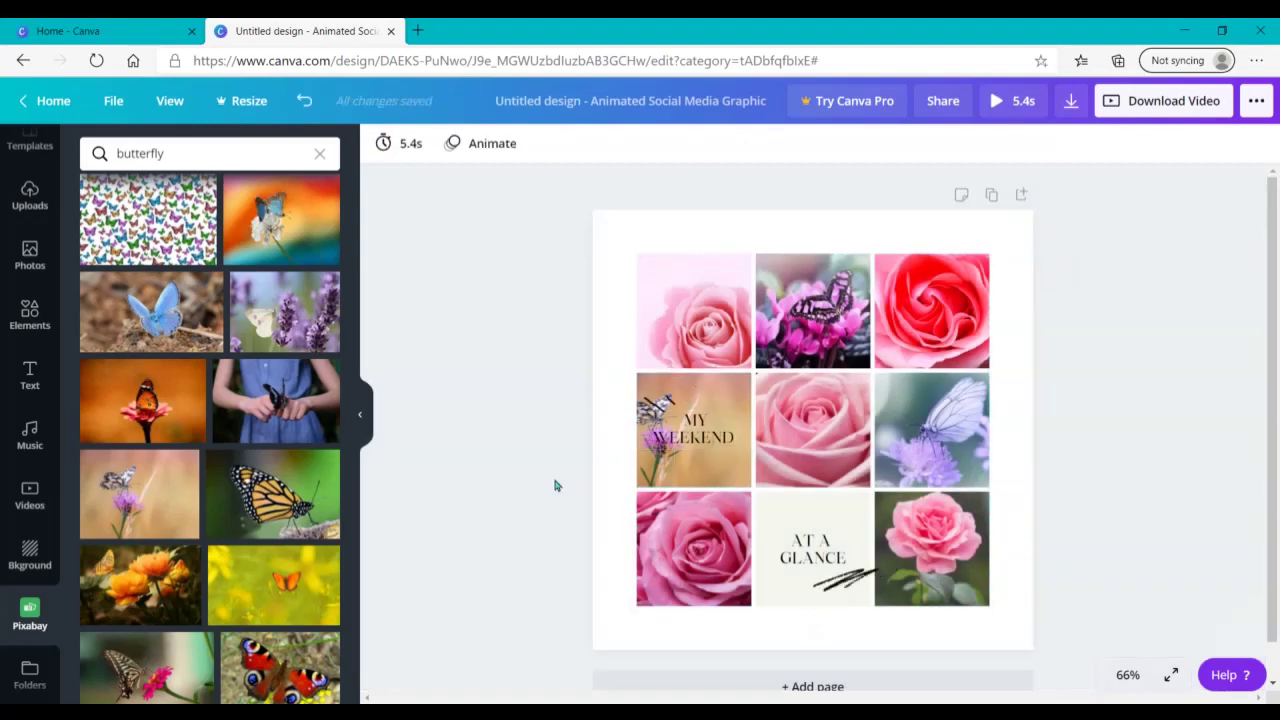
Fill the "AT A GLANCE" cell with the striped butterfly on a pink flower and delete the text and scribble over it
scroll(300, 545, down, 4)
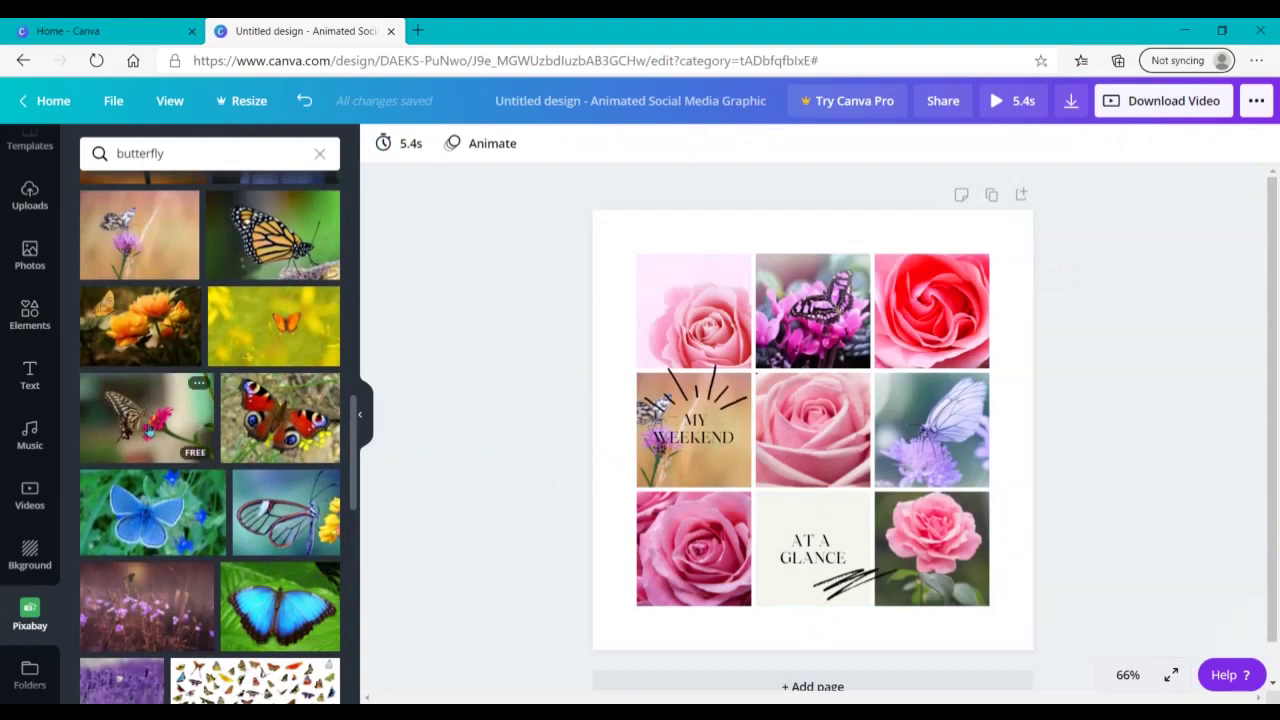
drag(150, 423, 800, 550)
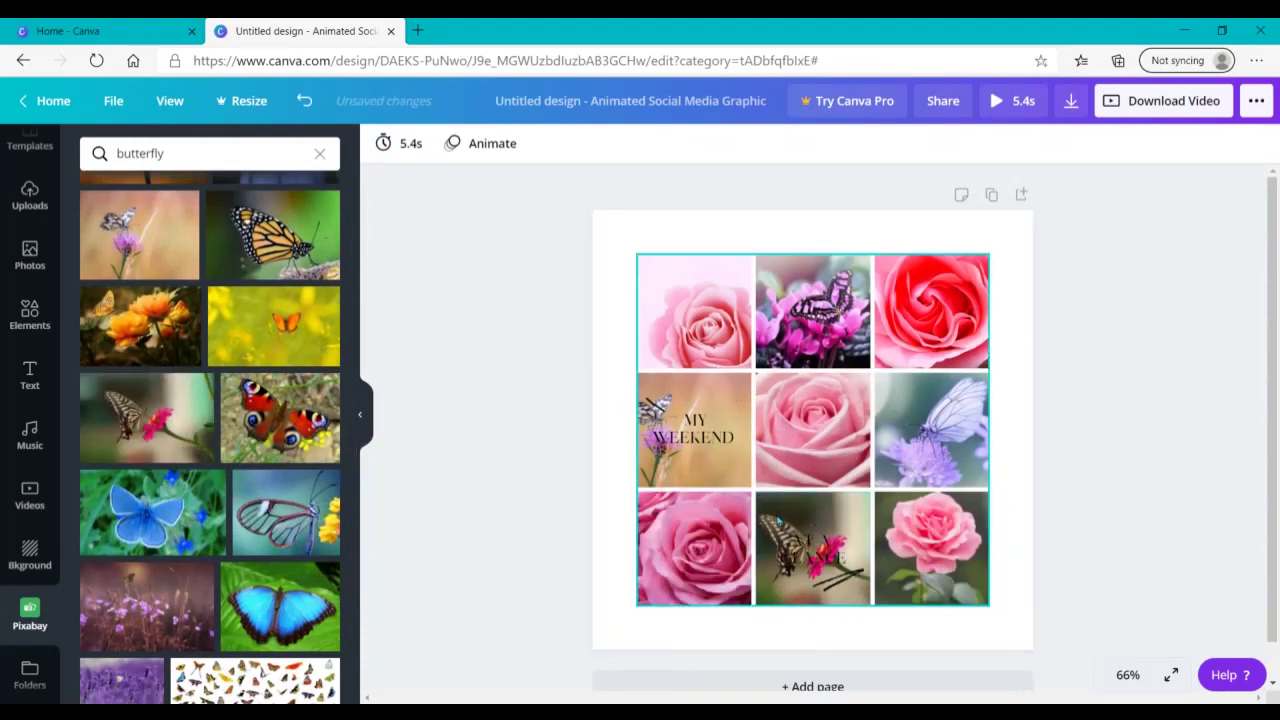
click(830, 555)
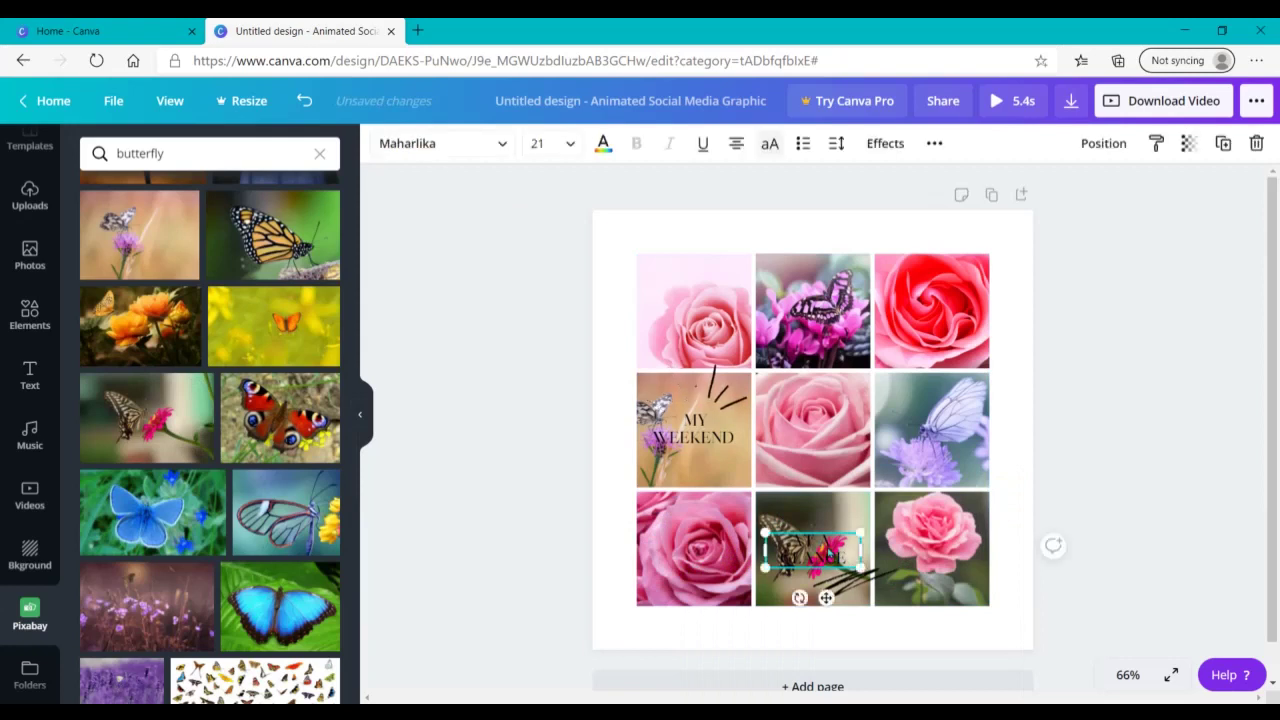
click(829, 553)
click(829, 553)
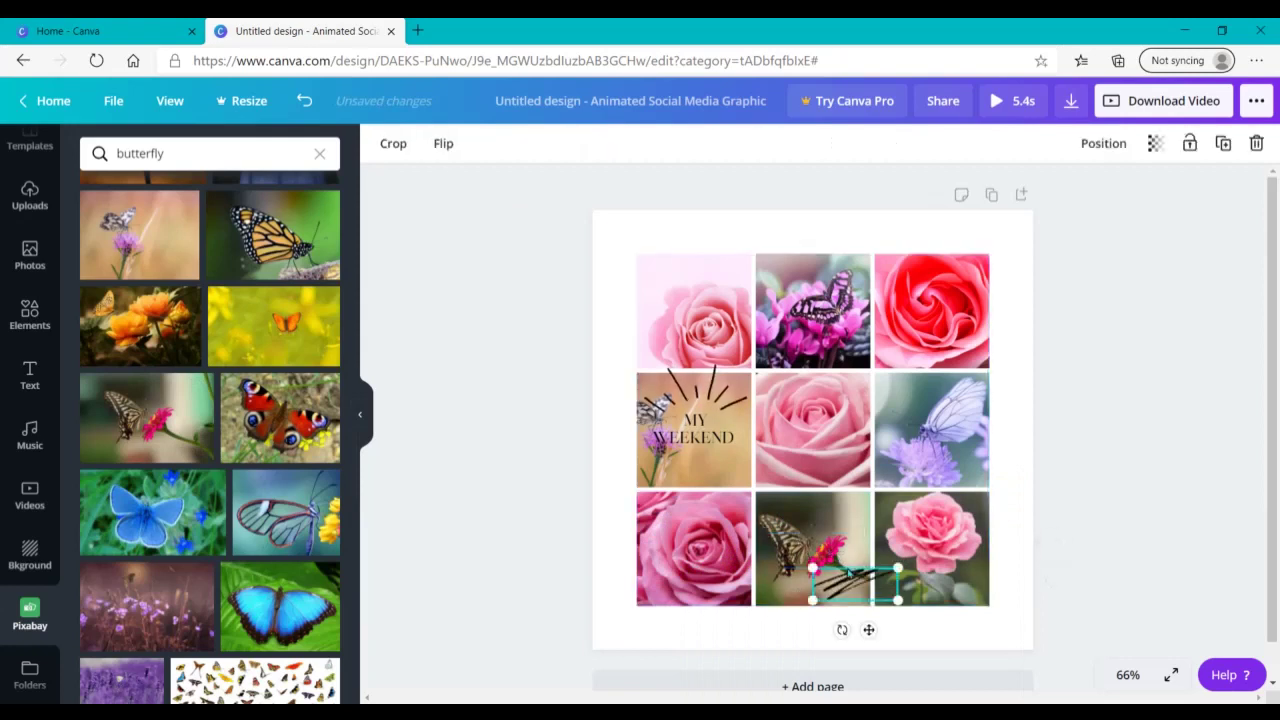
click(1052, 580)
Delete the "MY WEEKEND" text and the burst lines above it from the middle-left grid cell
click(688, 432)
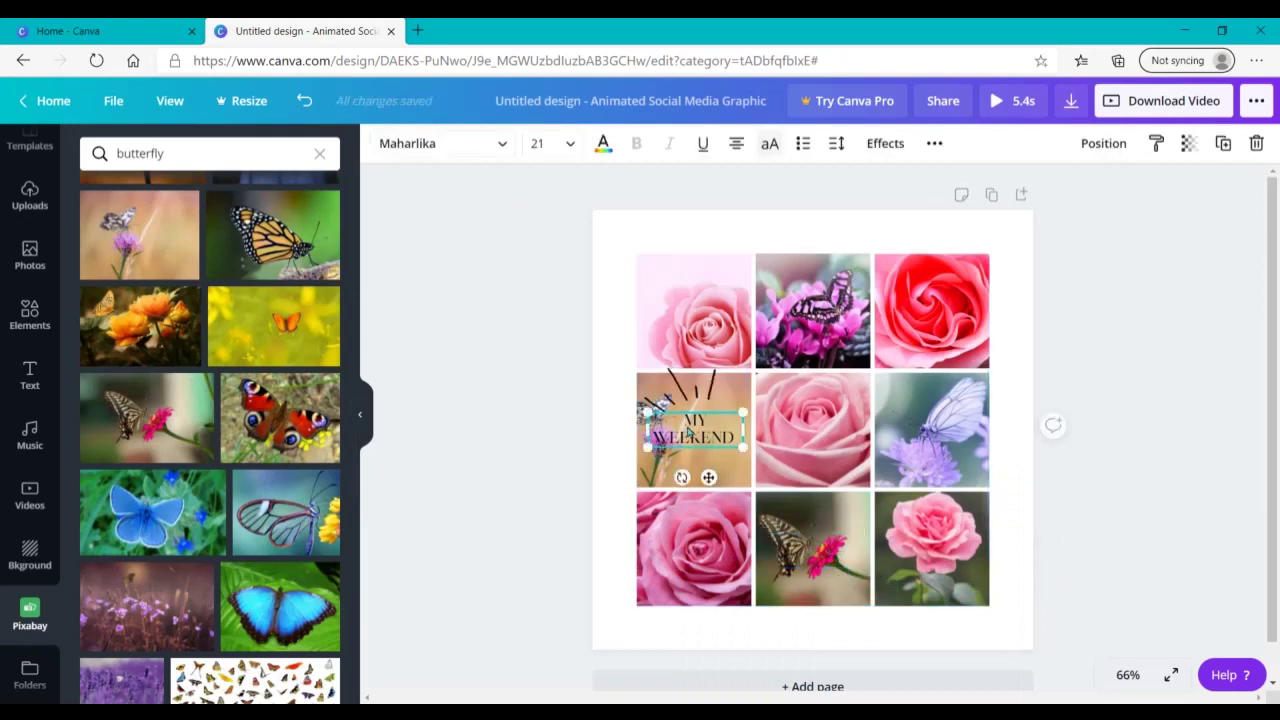
key(Delete)
click(700, 395)
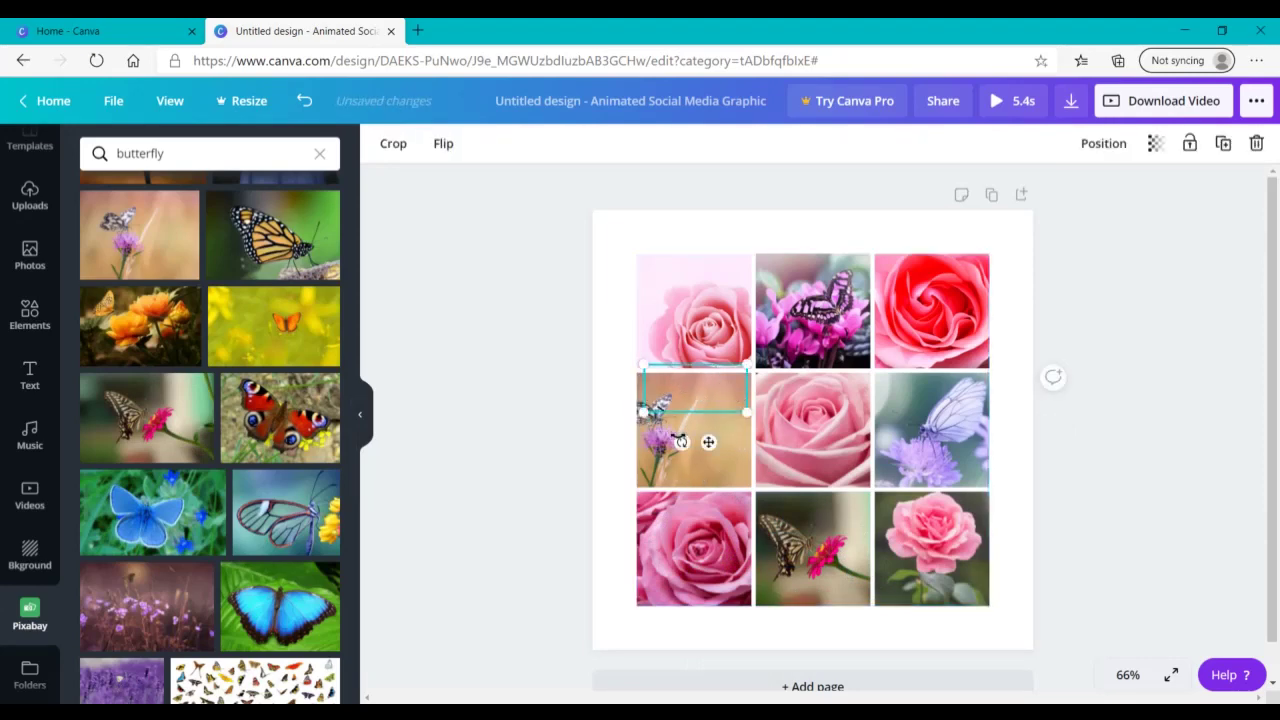
key(Delete)
Reposition the tan photo within the middle-left cell so the butterfly and purple flower sit near the cell's centre
double_click(676, 442)
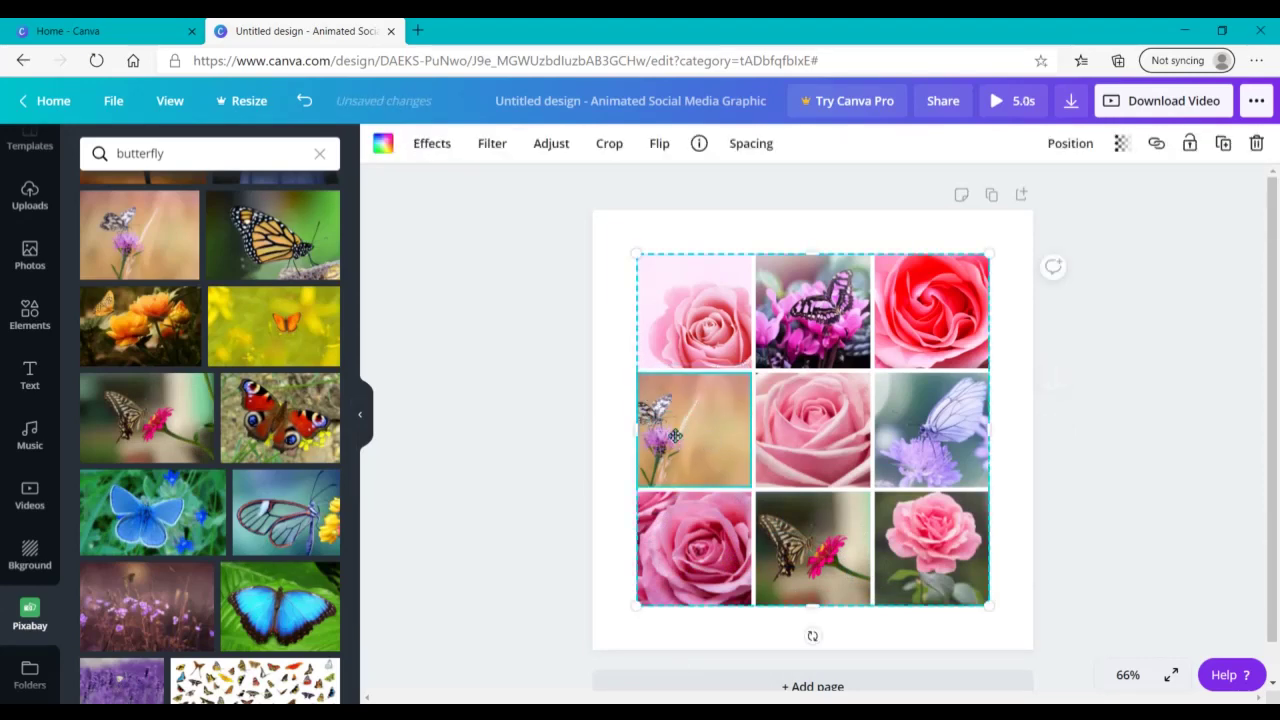
drag(676, 442, 725, 437)
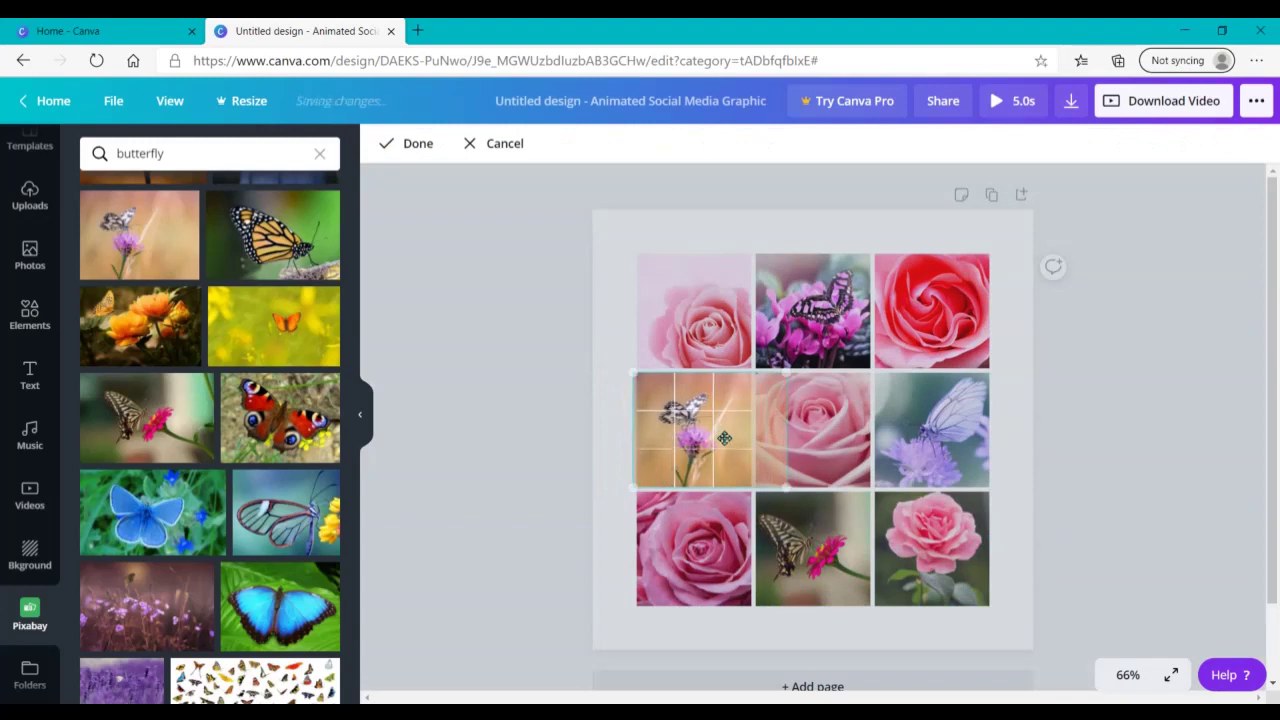
click(550, 451)
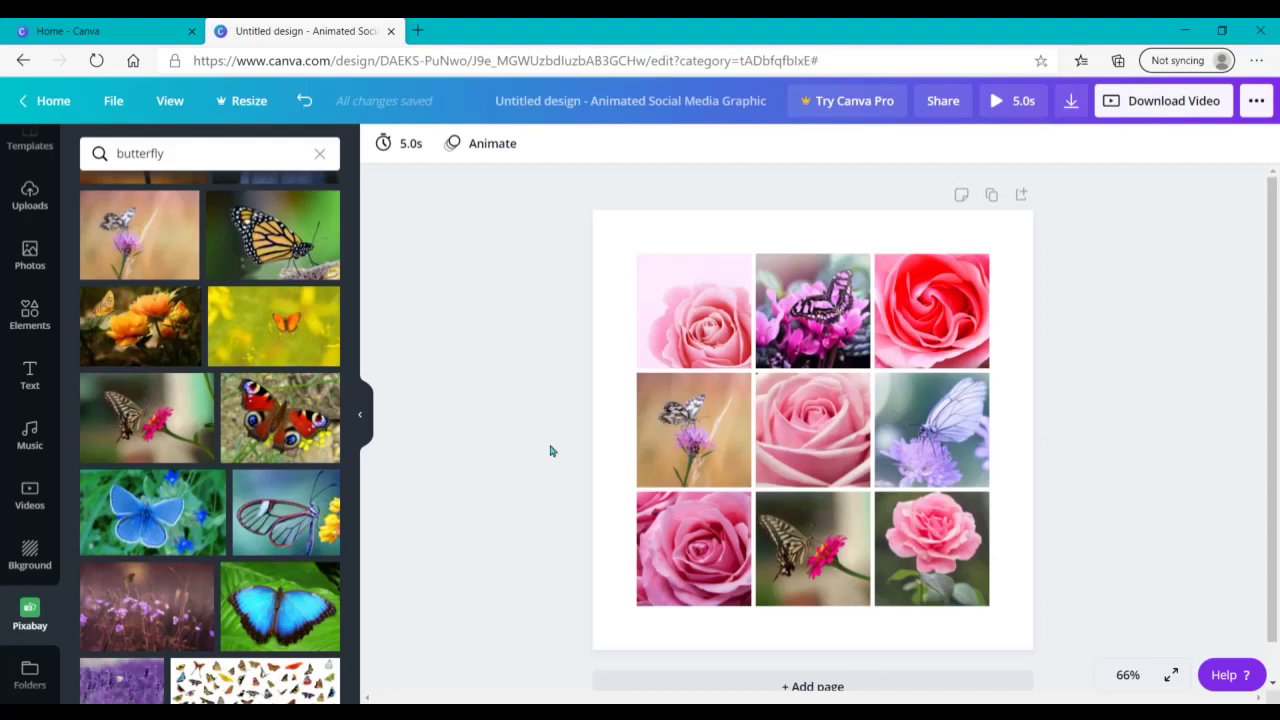
Examine the colour options for the top-left grid cell, including the full set of photo colours
click(740, 318)
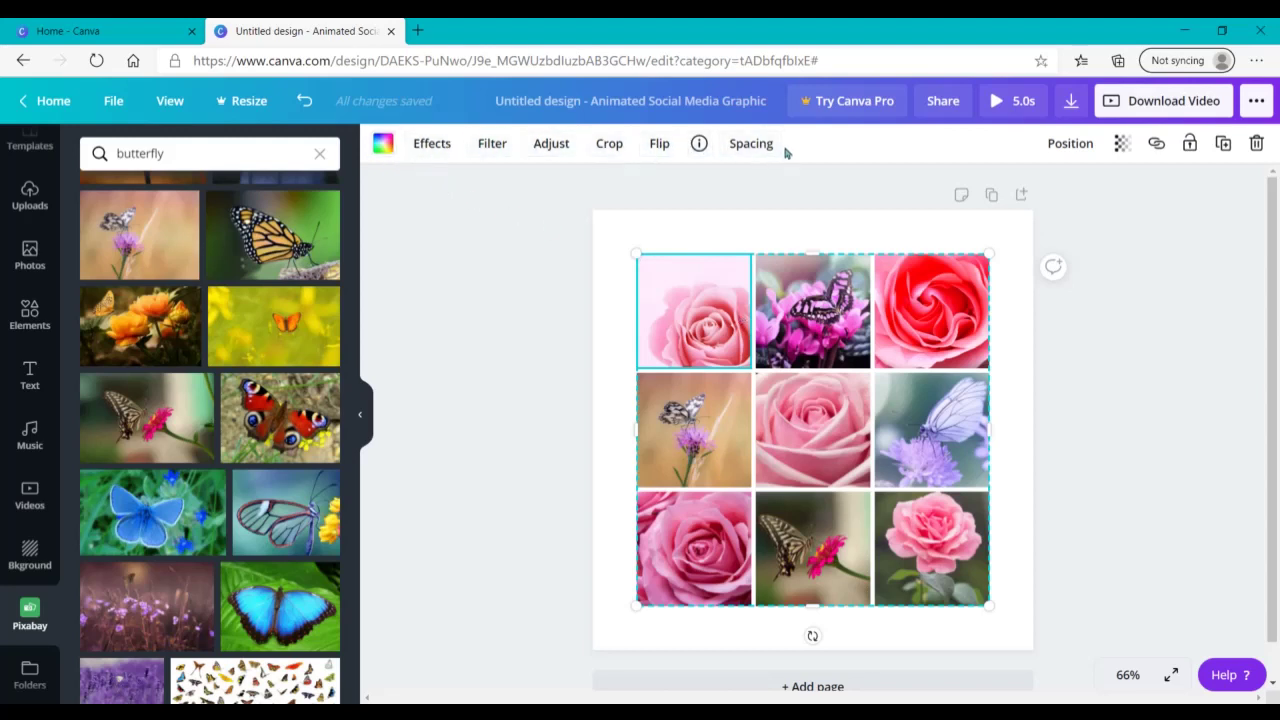
click(382, 147)
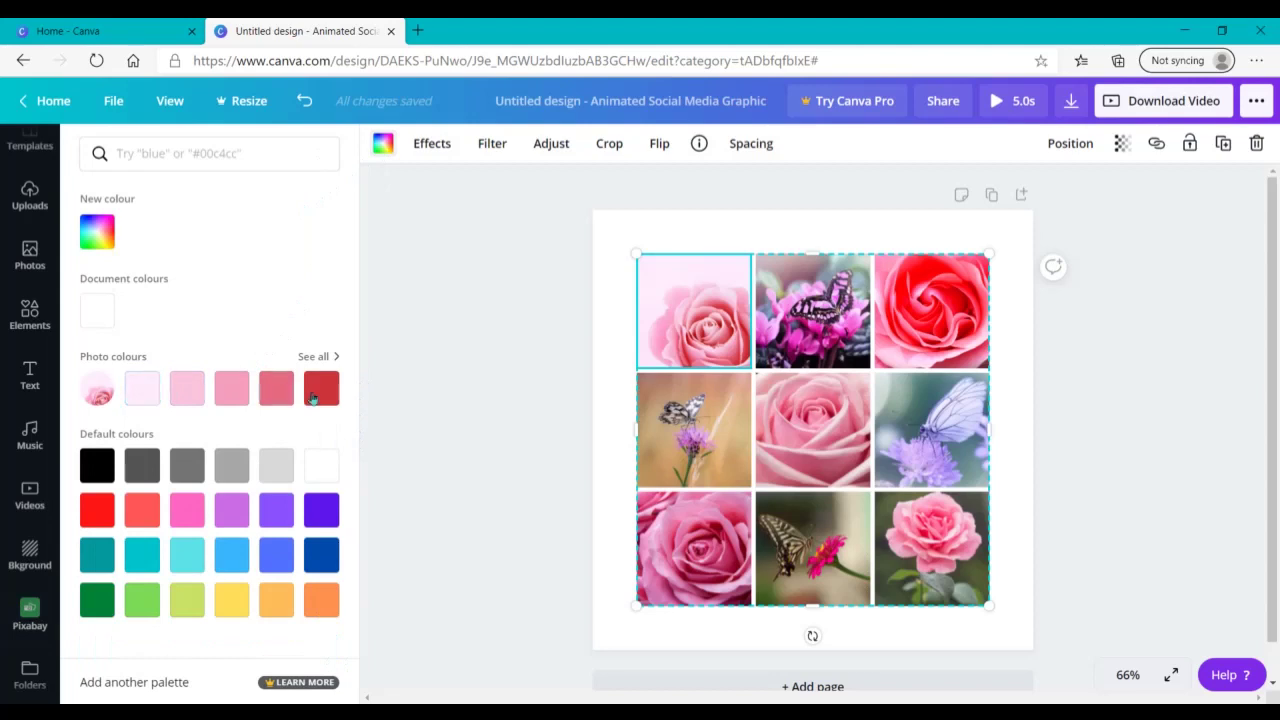
click(318, 358)
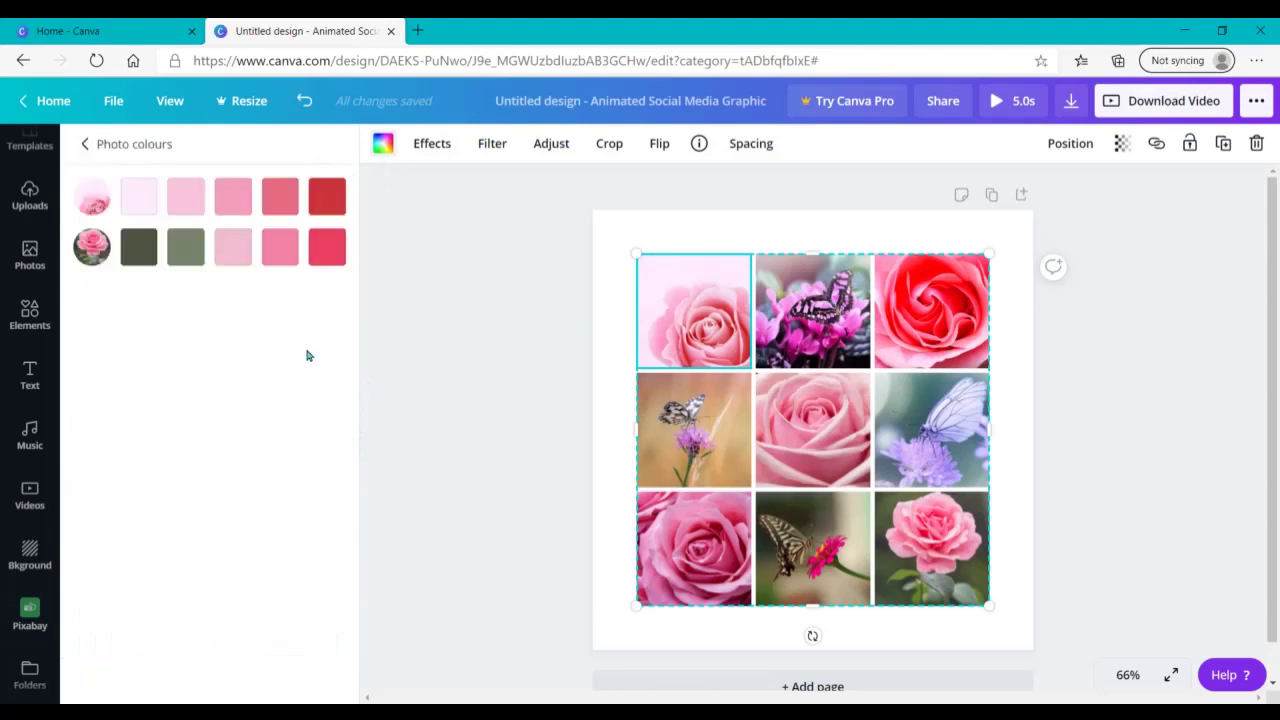
click(88, 145)
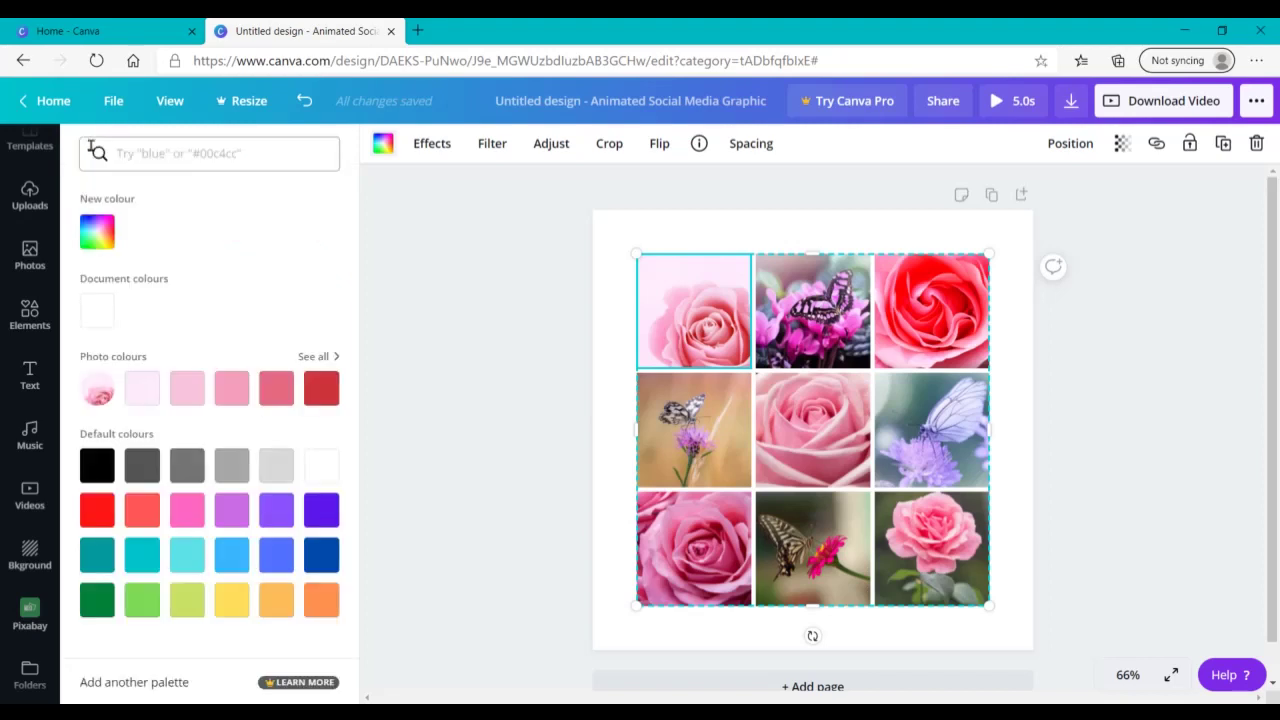
Examine the effects available for the top-left rose photo, including the Background Remover
click(425, 147)
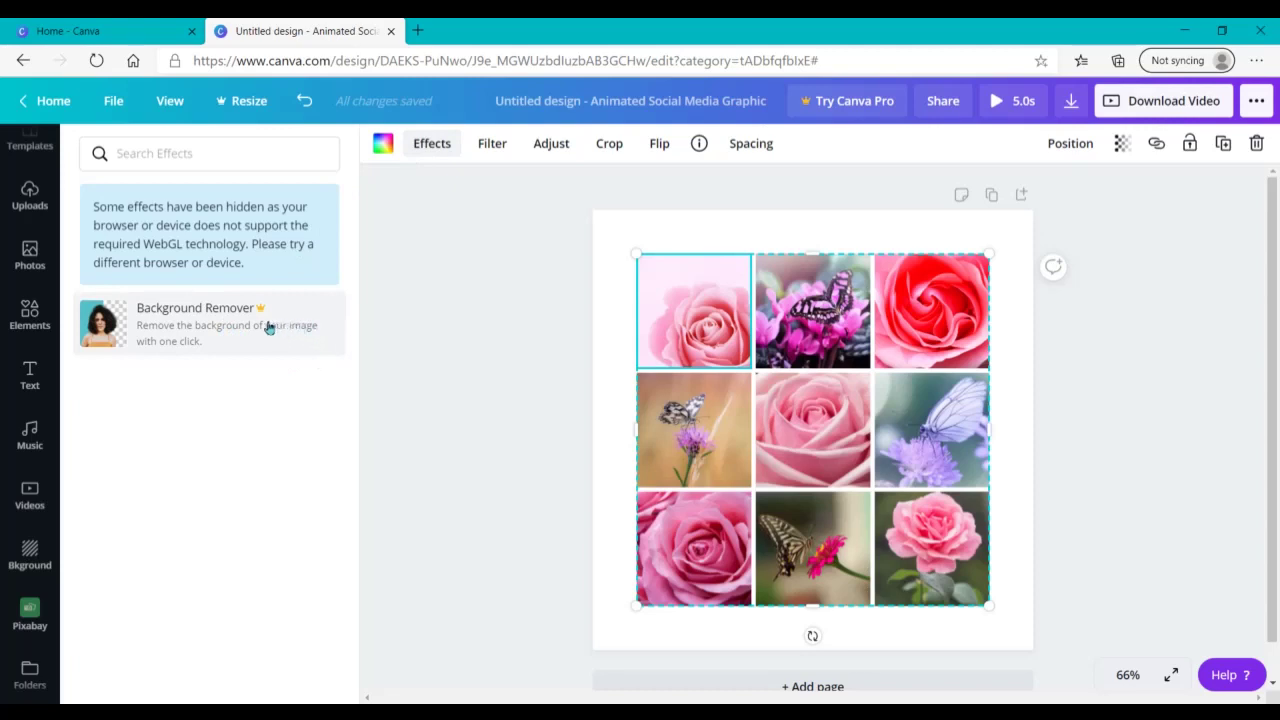
click(179, 342)
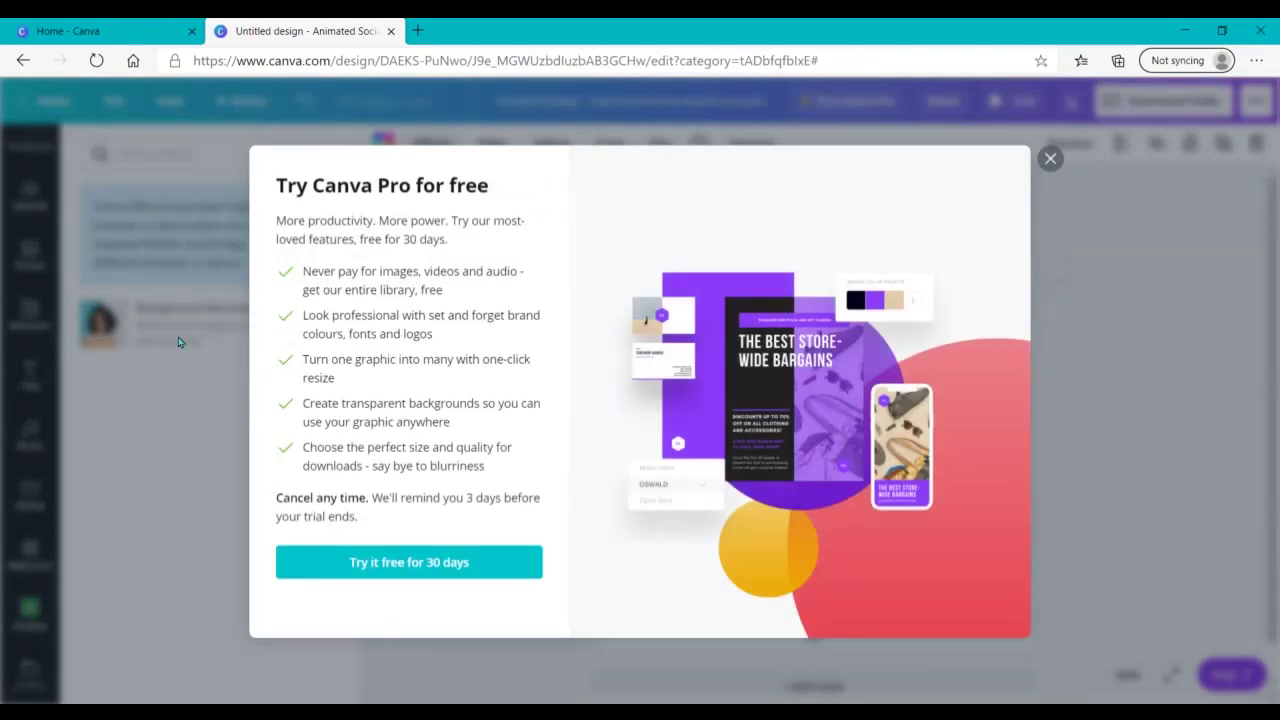
click(1050, 159)
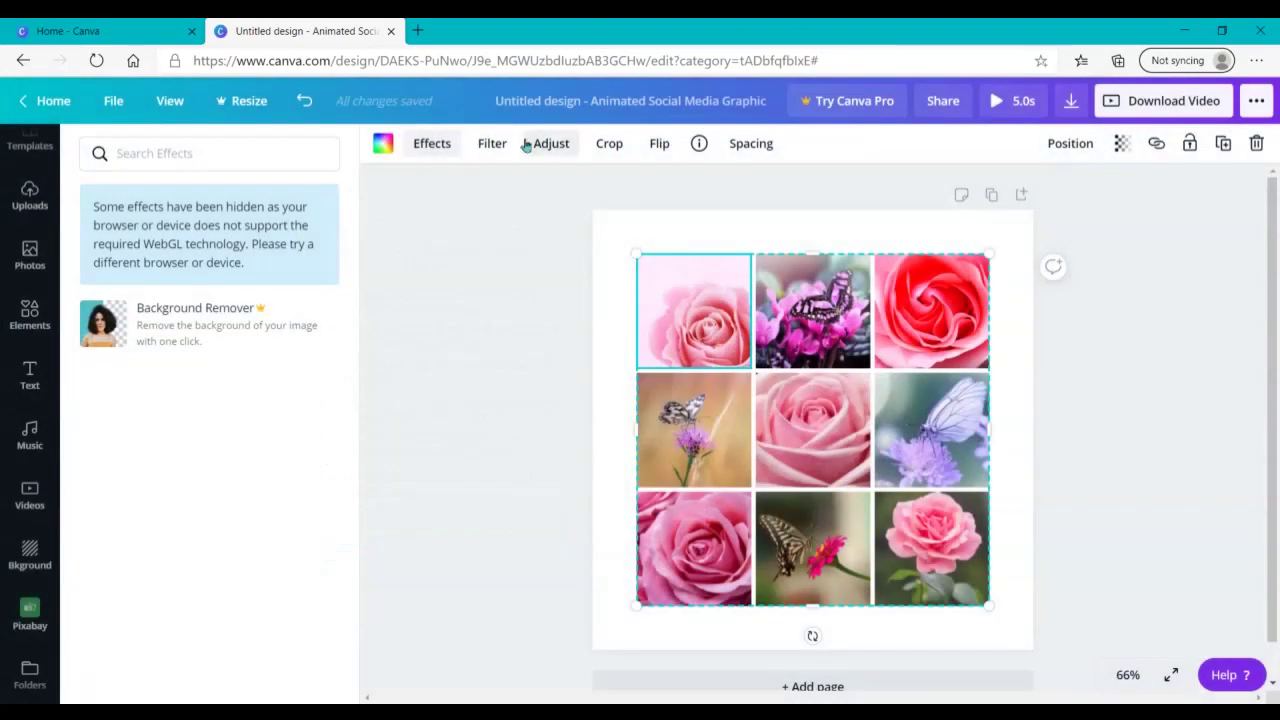
Apply the Street filter at intensity 100 to the three photos in the top row of the grid
click(472, 150)
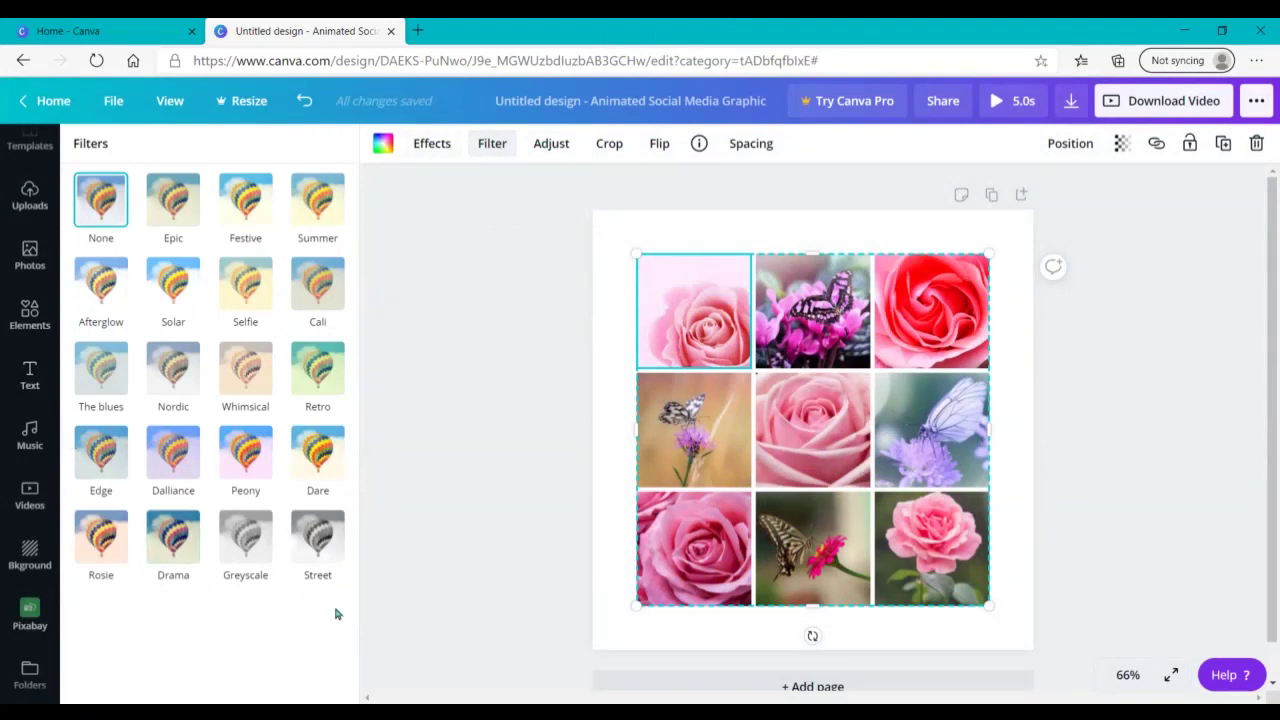
click(317, 543)
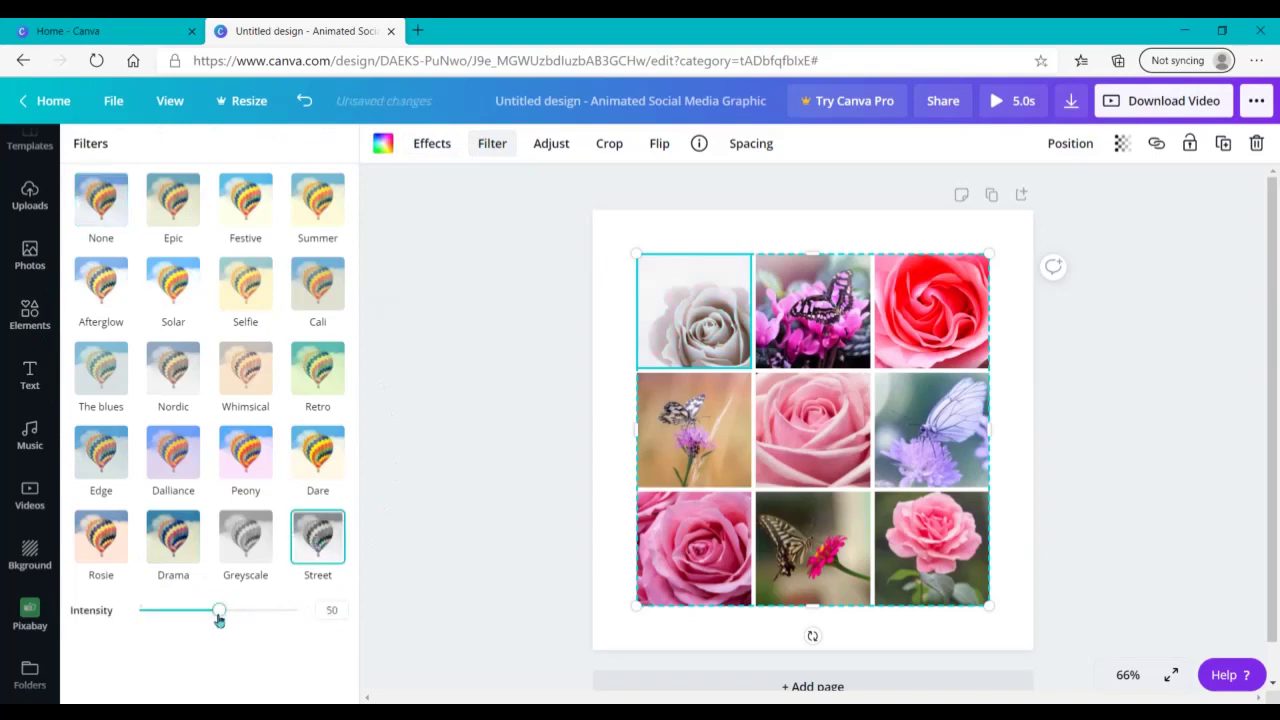
drag(219, 610, 431, 634)
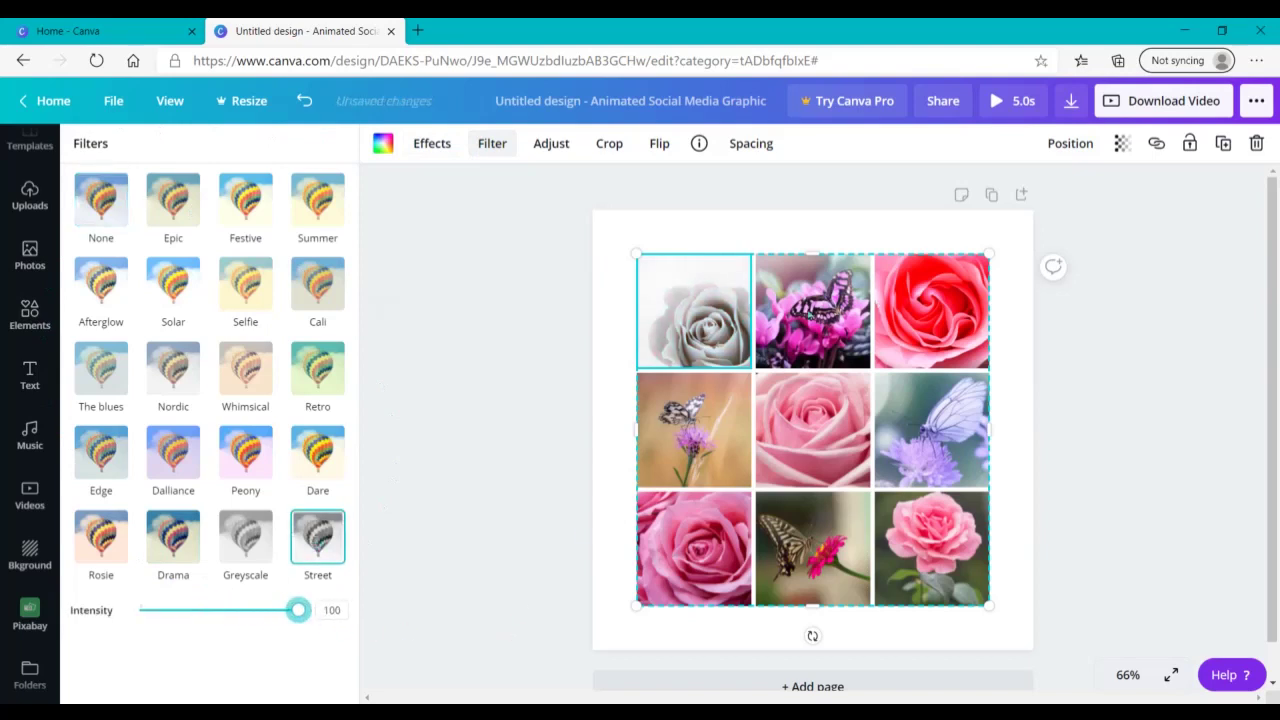
click(810, 314)
click(317, 545)
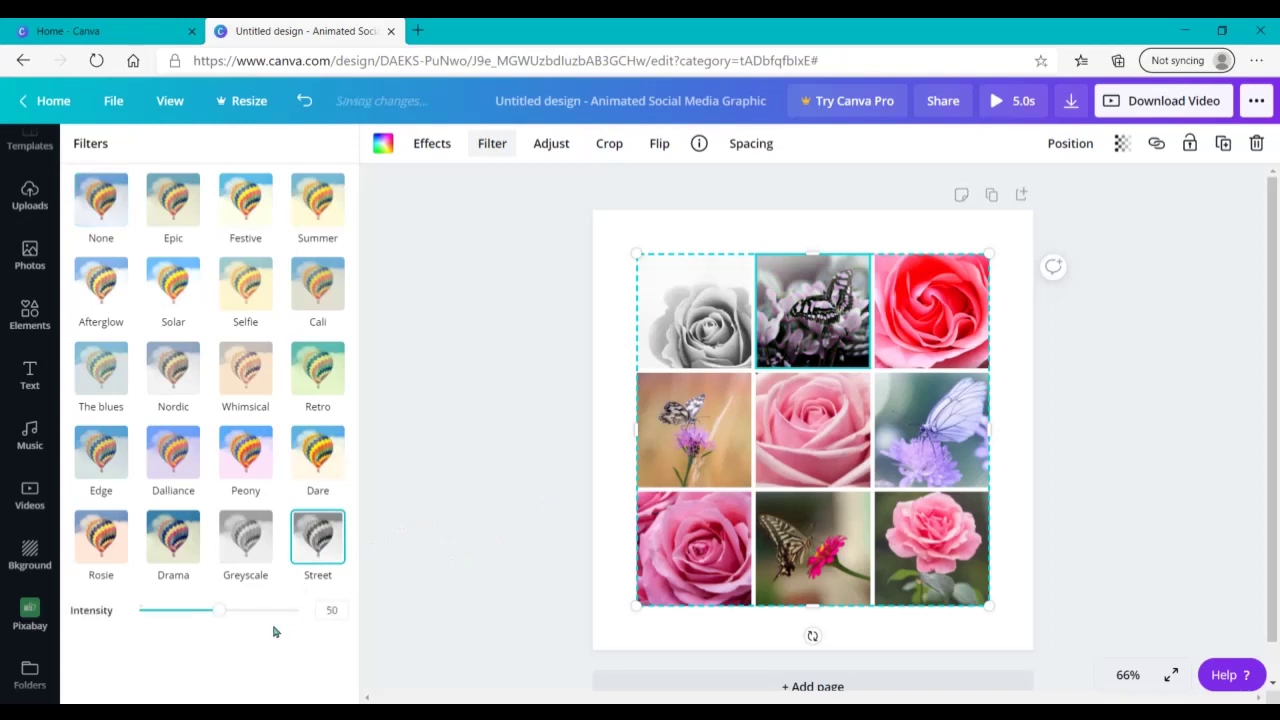
drag(219, 610, 457, 614)
click(948, 310)
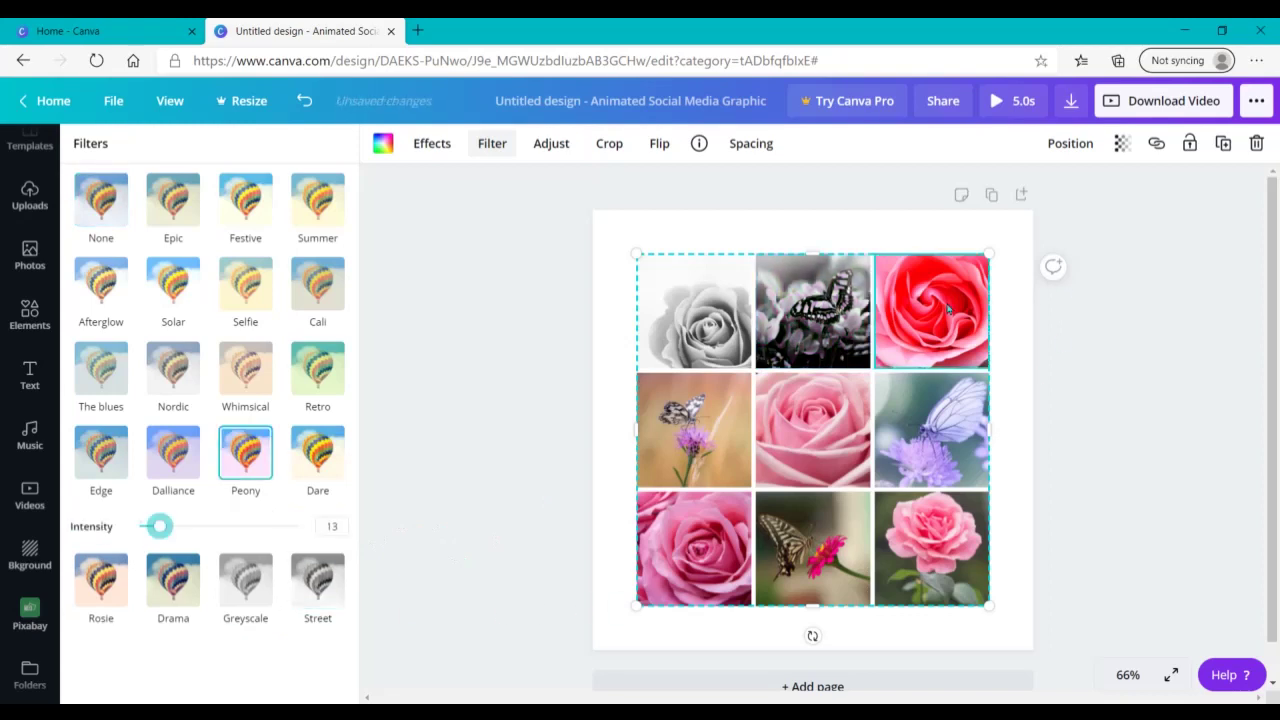
click(318, 590)
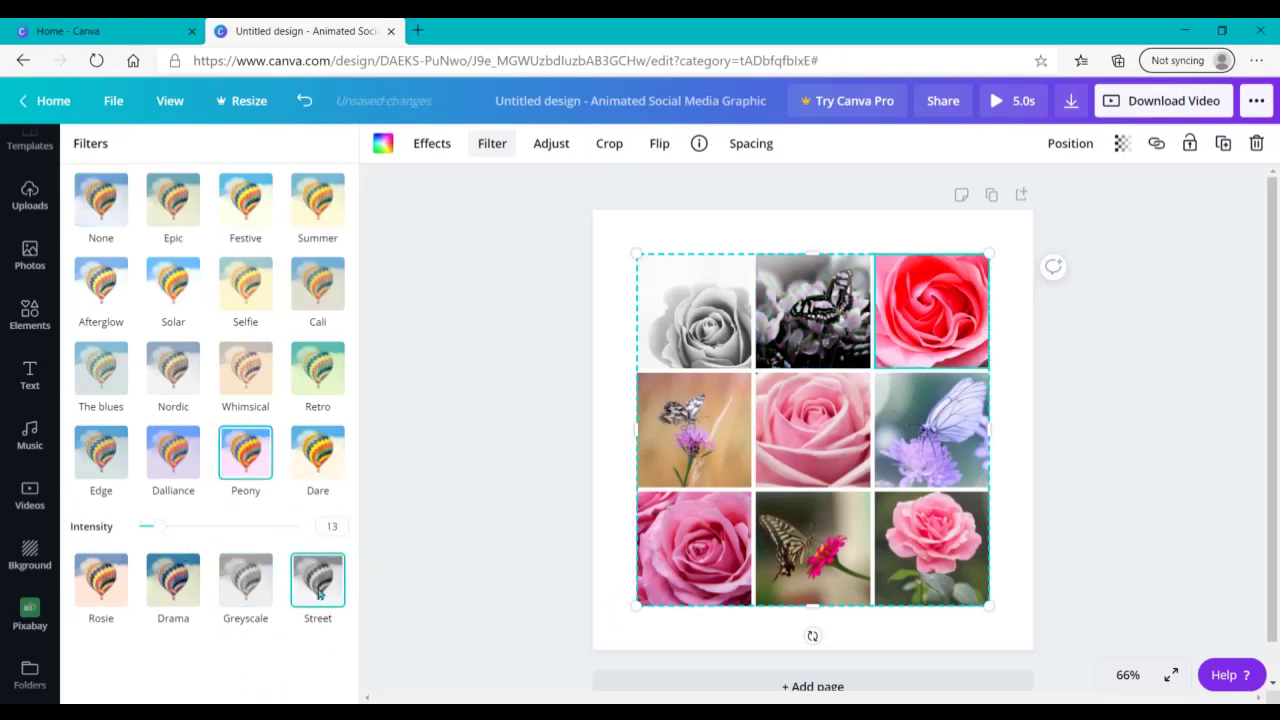
drag(229, 609, 793, 602)
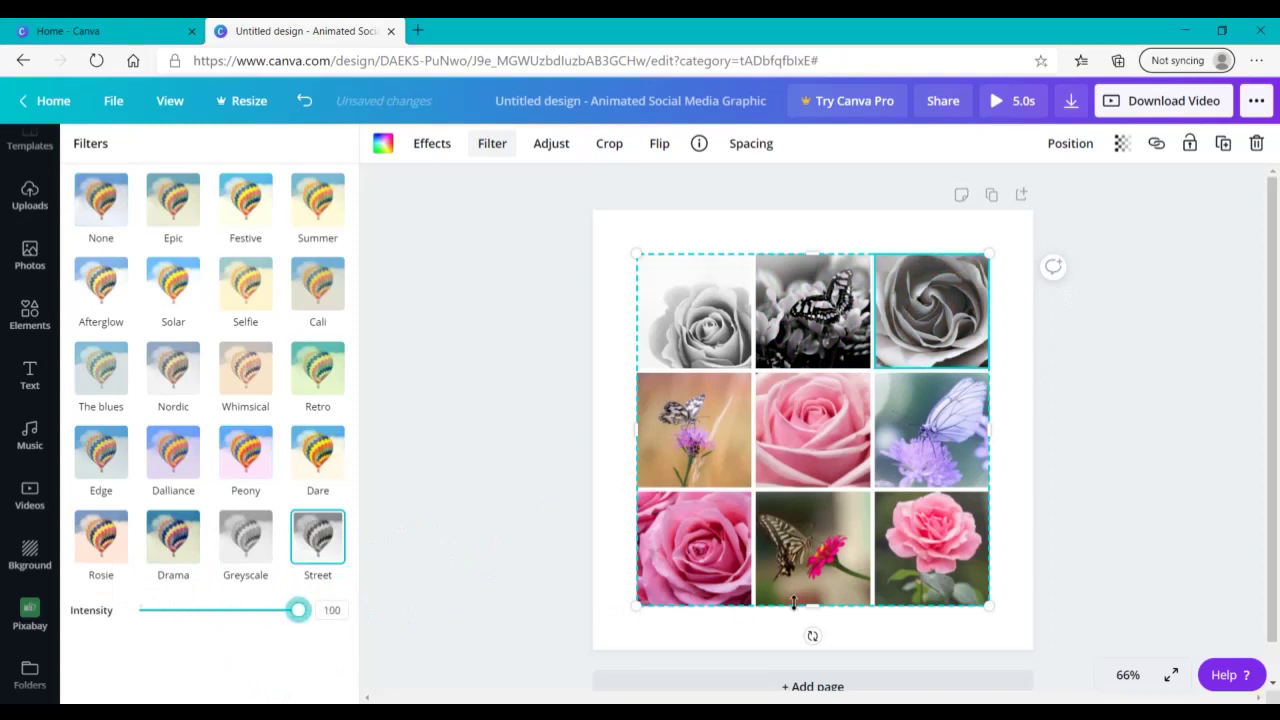
Apply the Street filter at intensity 100 to the left and right butterfly photos in the middle row, skipping the centre rose
click(716, 436)
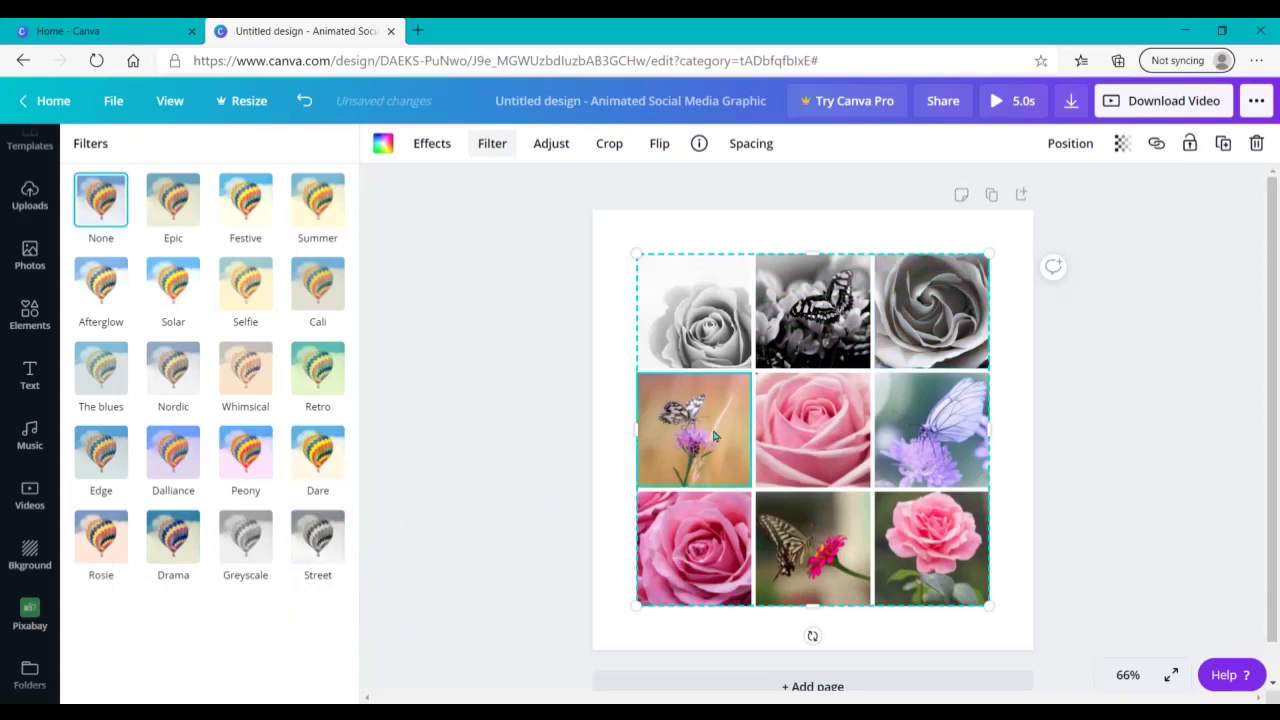
click(316, 550)
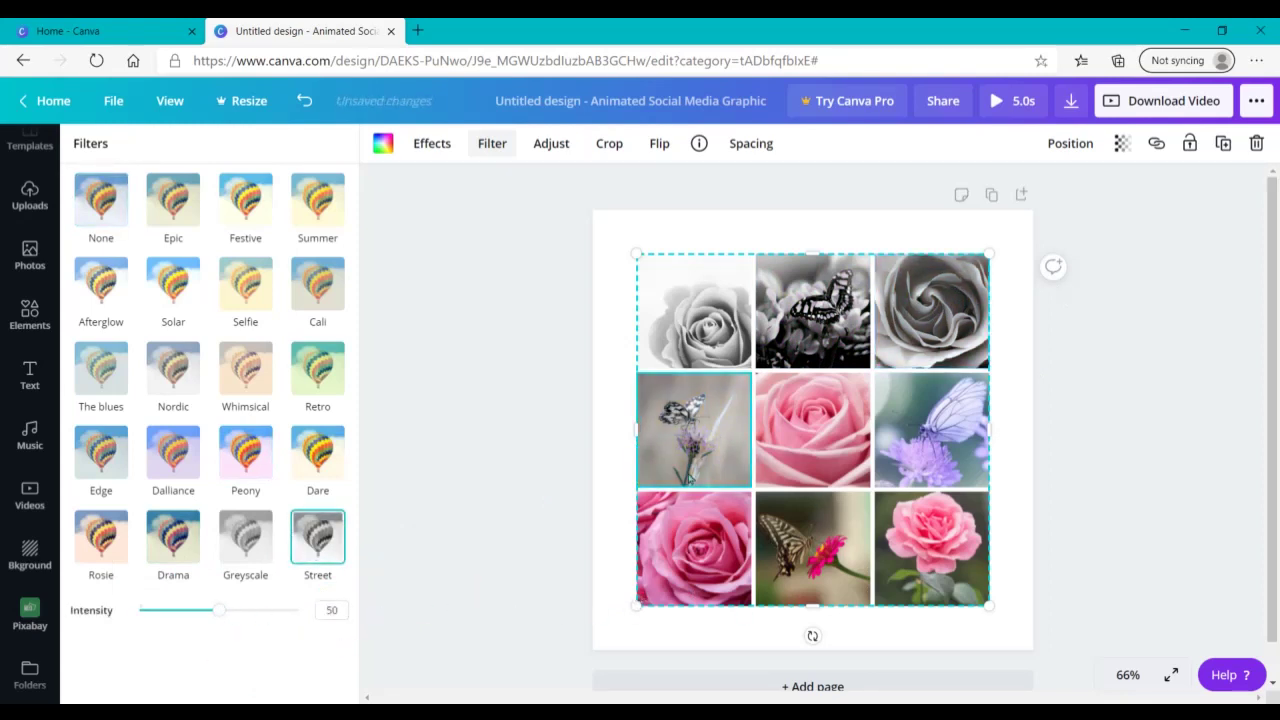
click(777, 461)
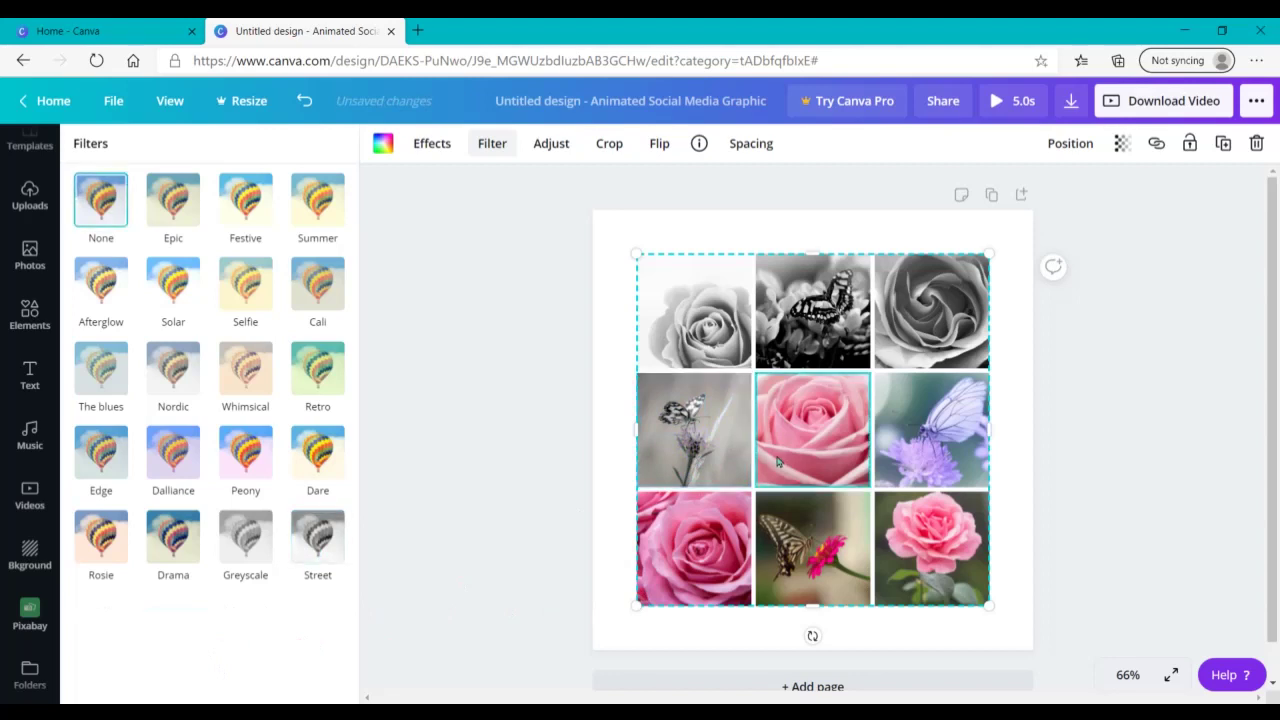
click(933, 443)
click(317, 550)
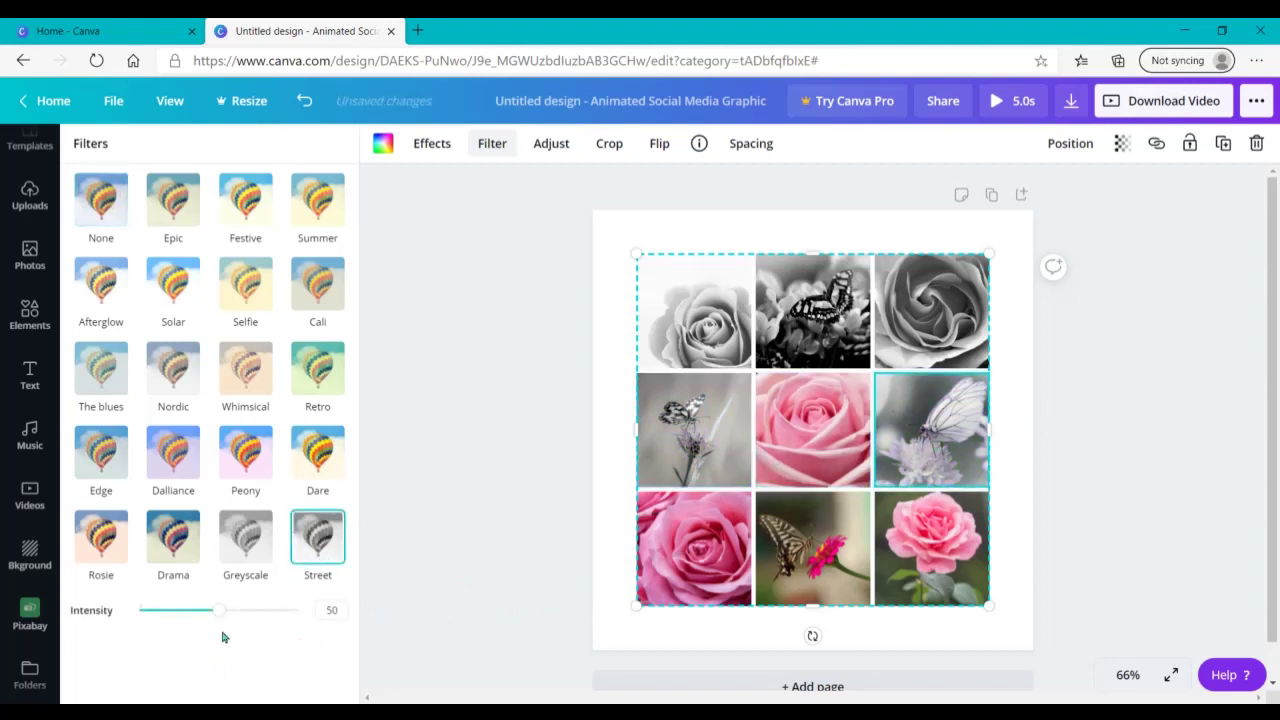
drag(219, 610, 500, 624)
Apply the Street filter at intensity 100 to the three photos in the bottom row of the grid
click(693, 560)
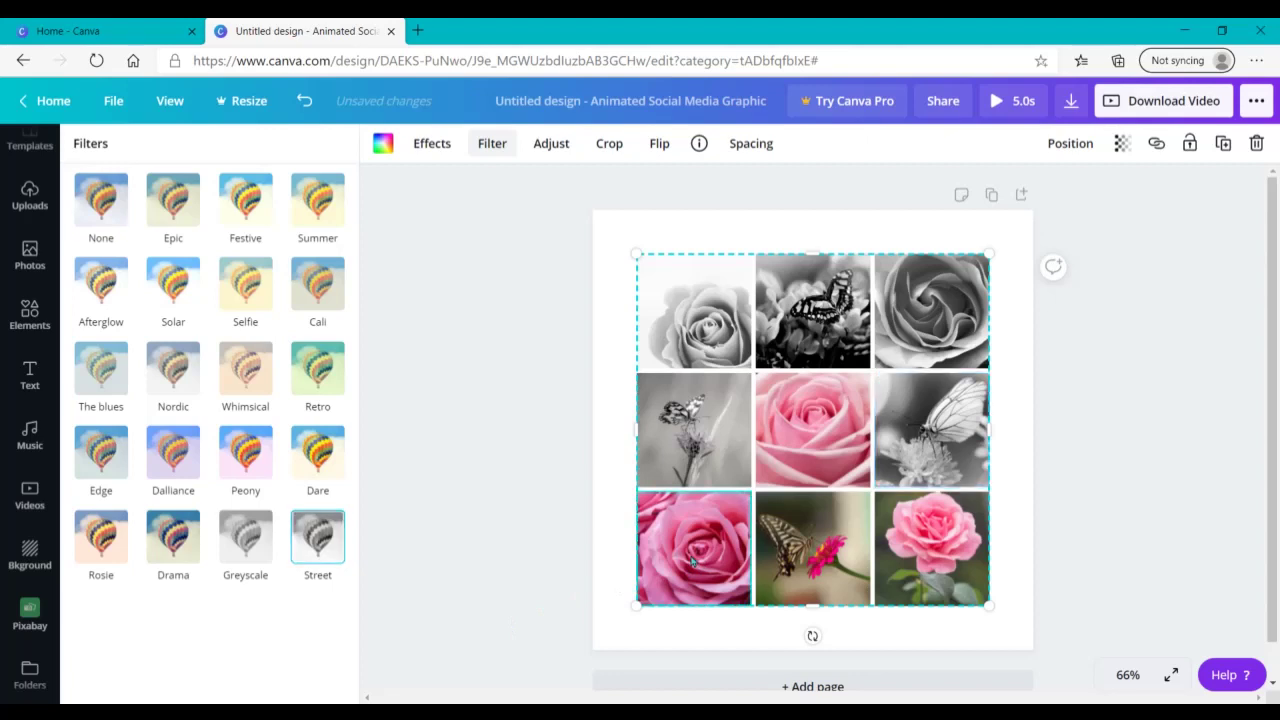
click(310, 545)
drag(277, 611, 580, 614)
click(762, 585)
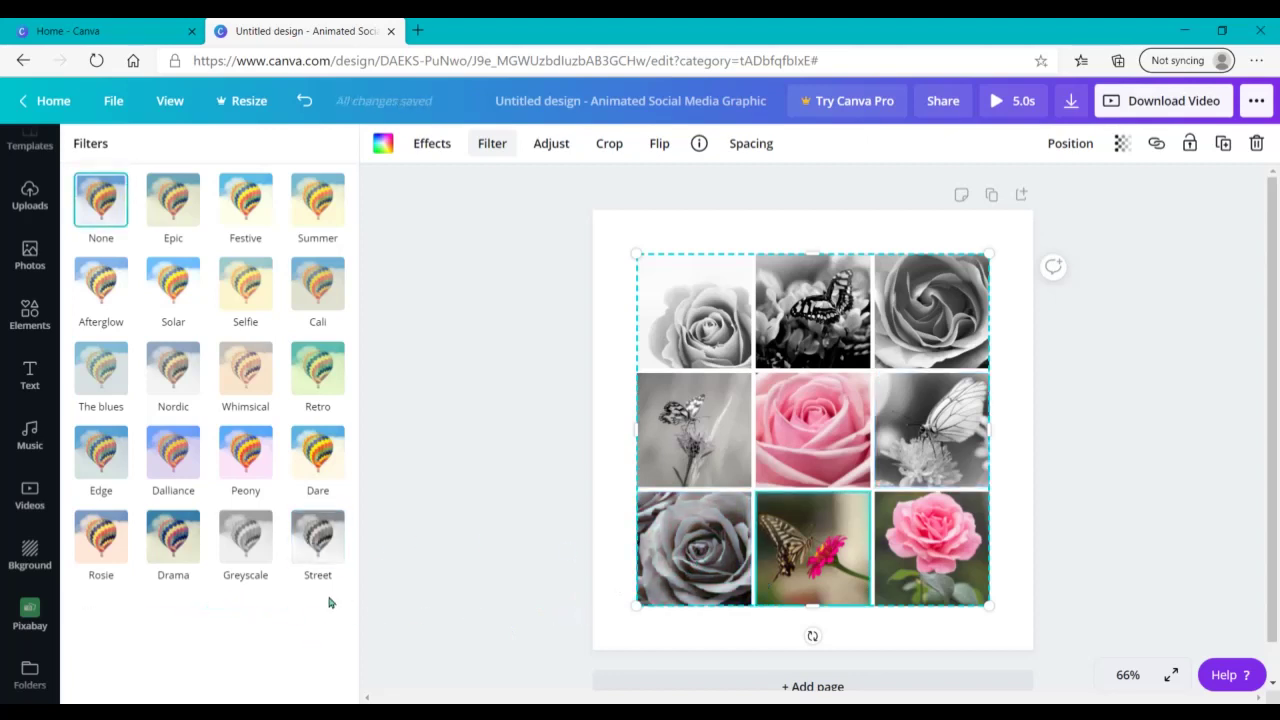
click(318, 548)
drag(210, 612, 720, 626)
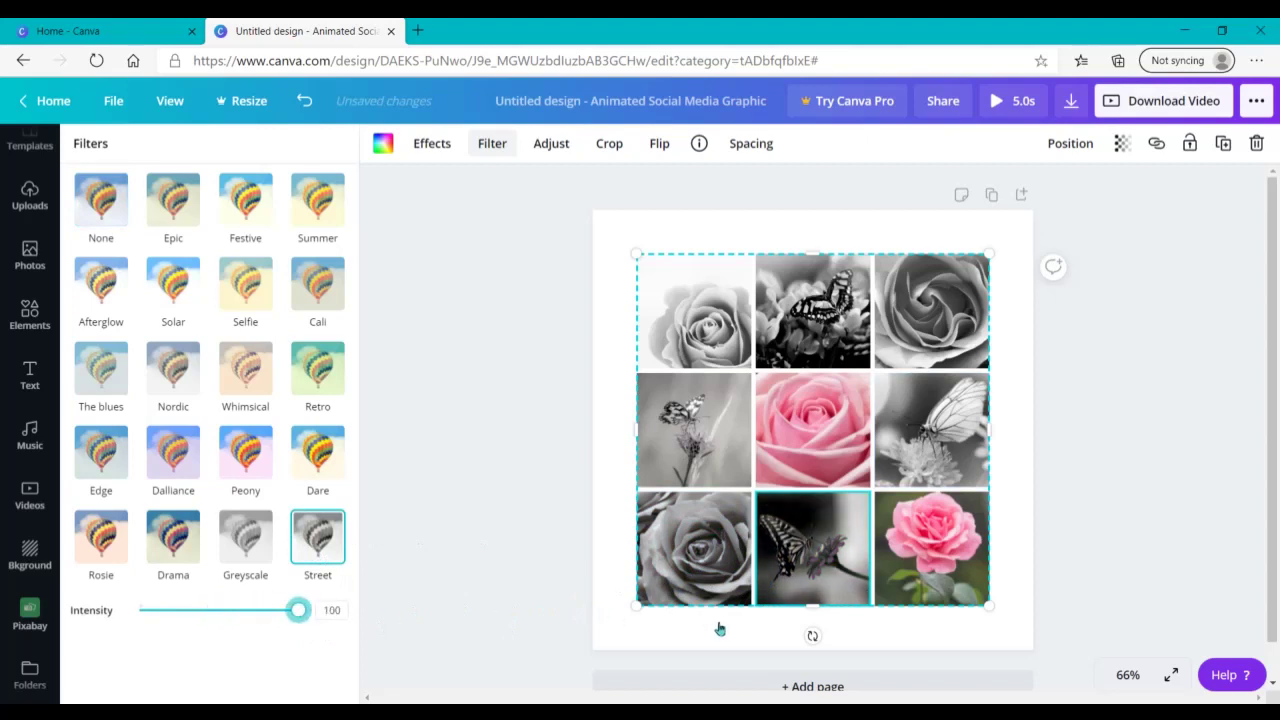
click(947, 562)
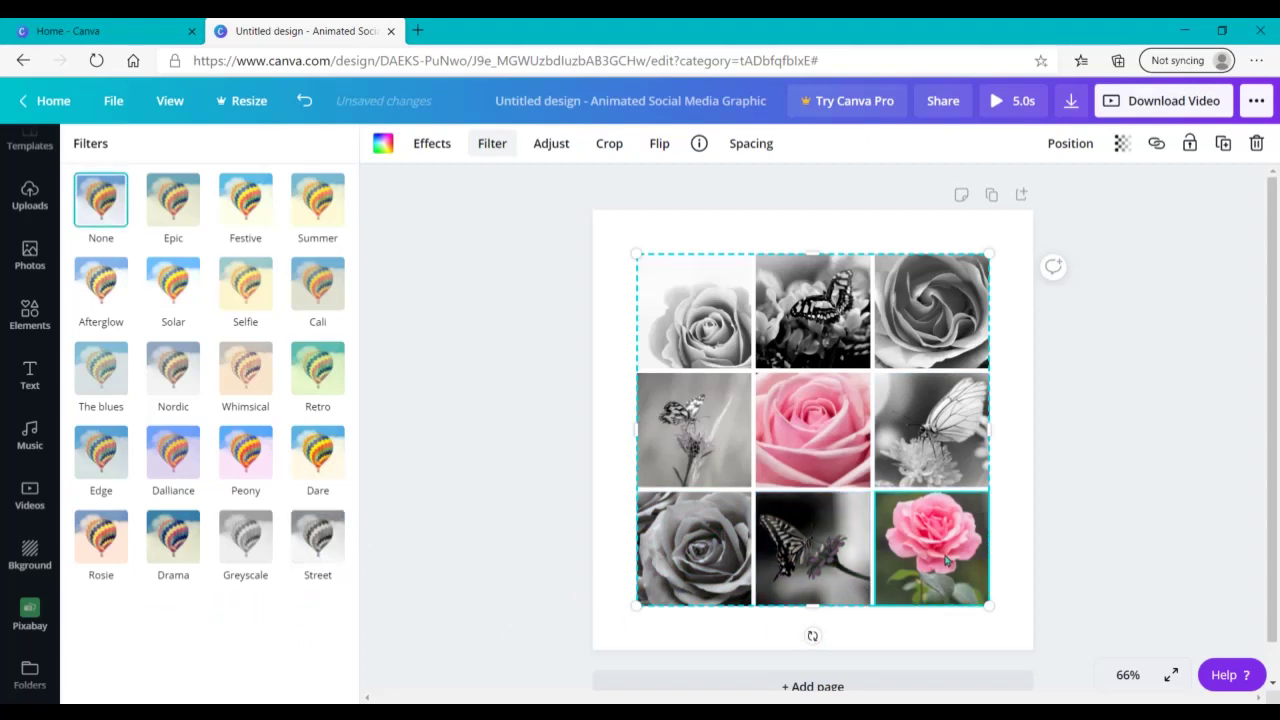
click(320, 546)
drag(220, 612, 460, 614)
click(472, 605)
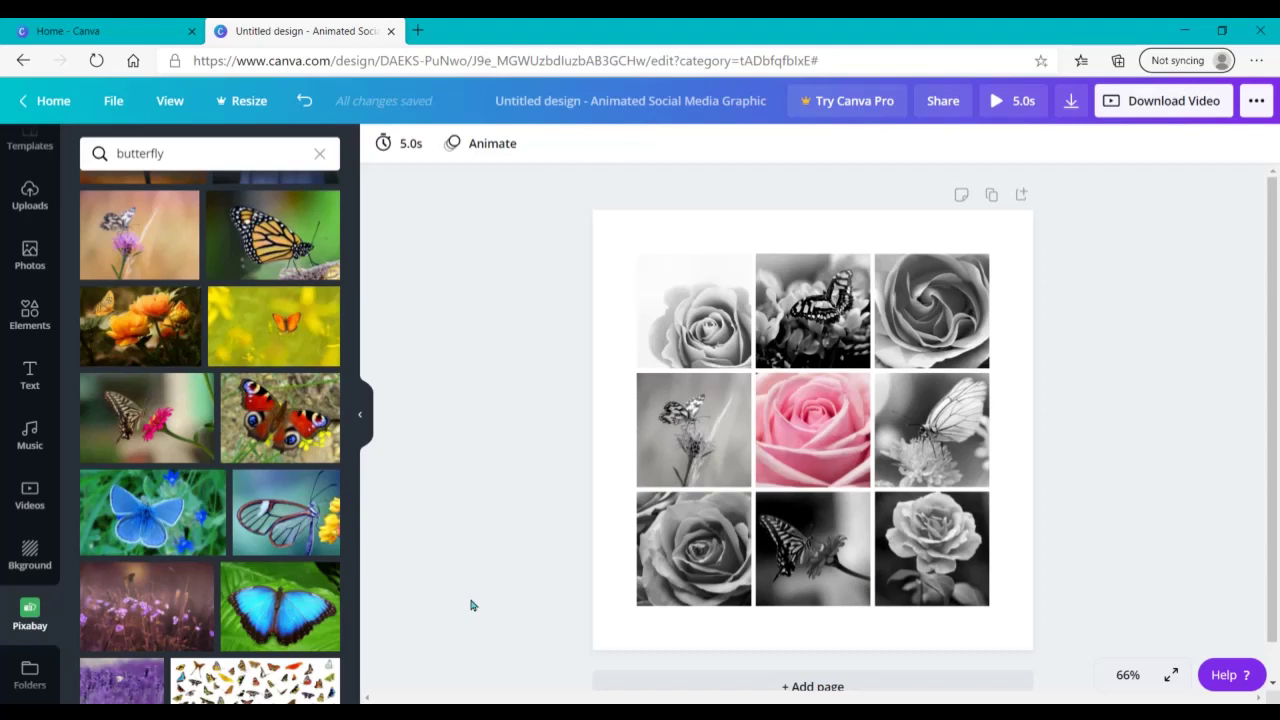
Examine the crop mode and the flip options for the top-left rose photo
click(688, 318)
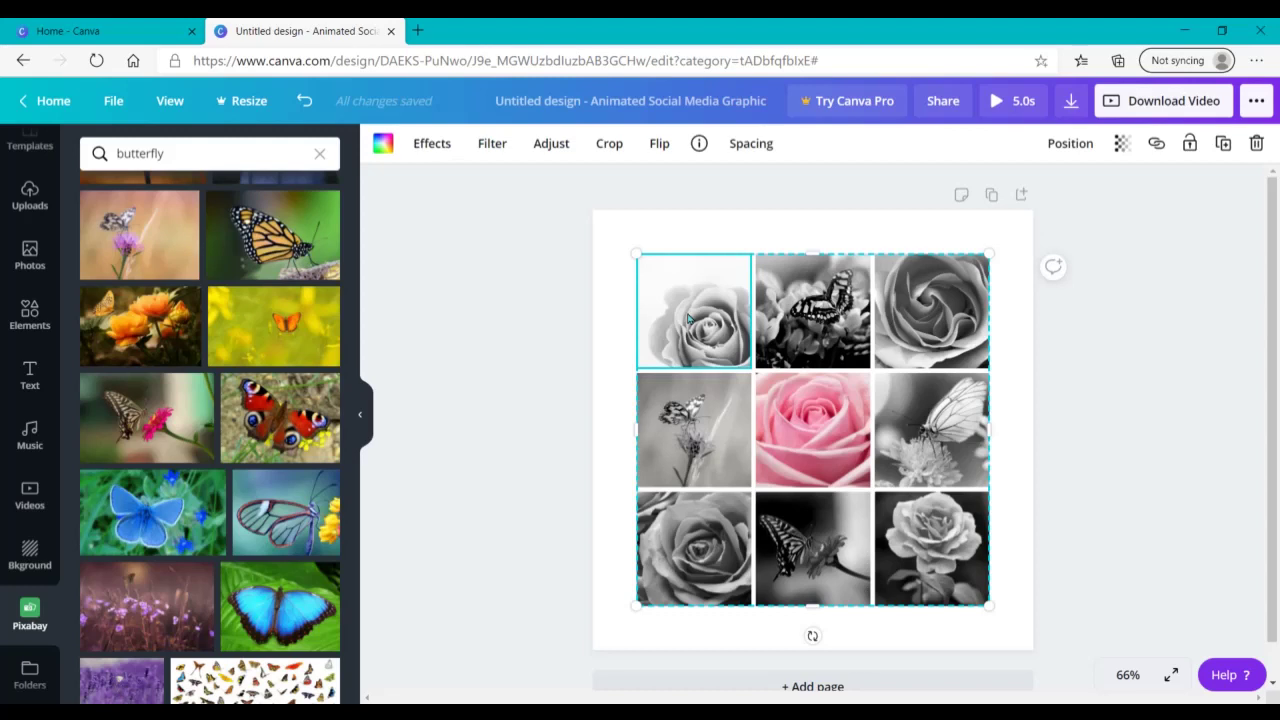
click(594, 147)
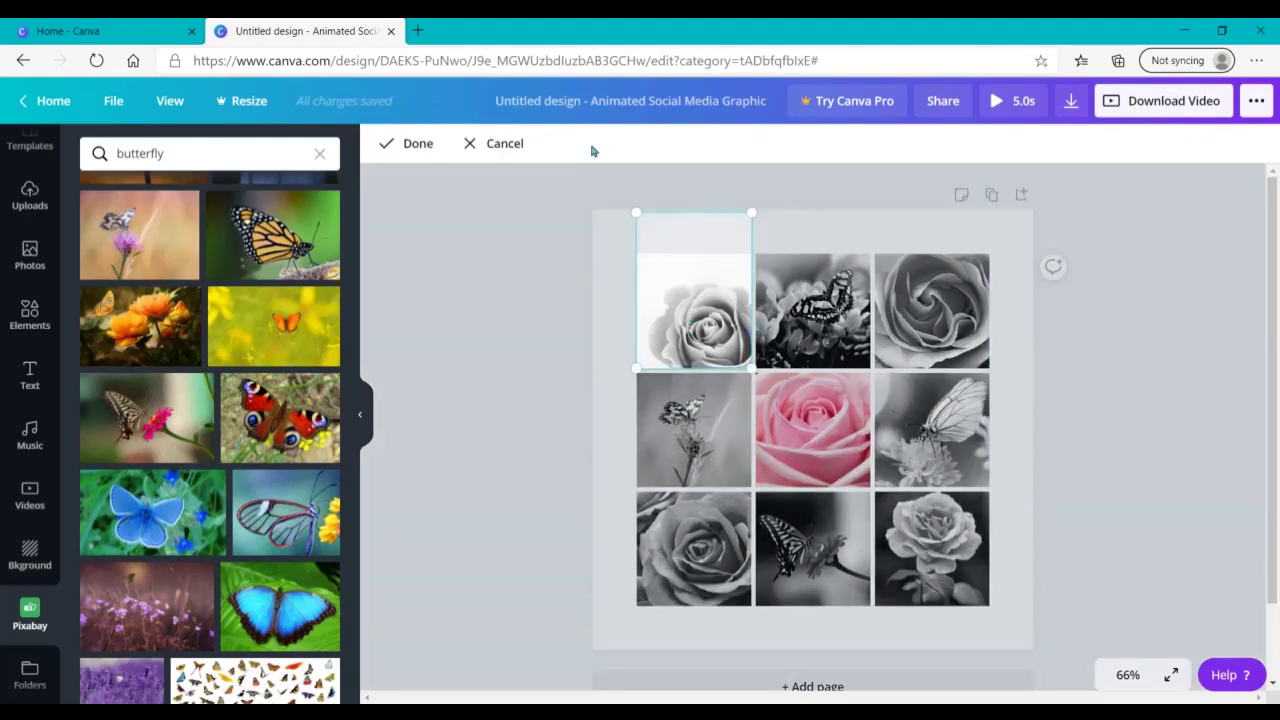
click(505, 394)
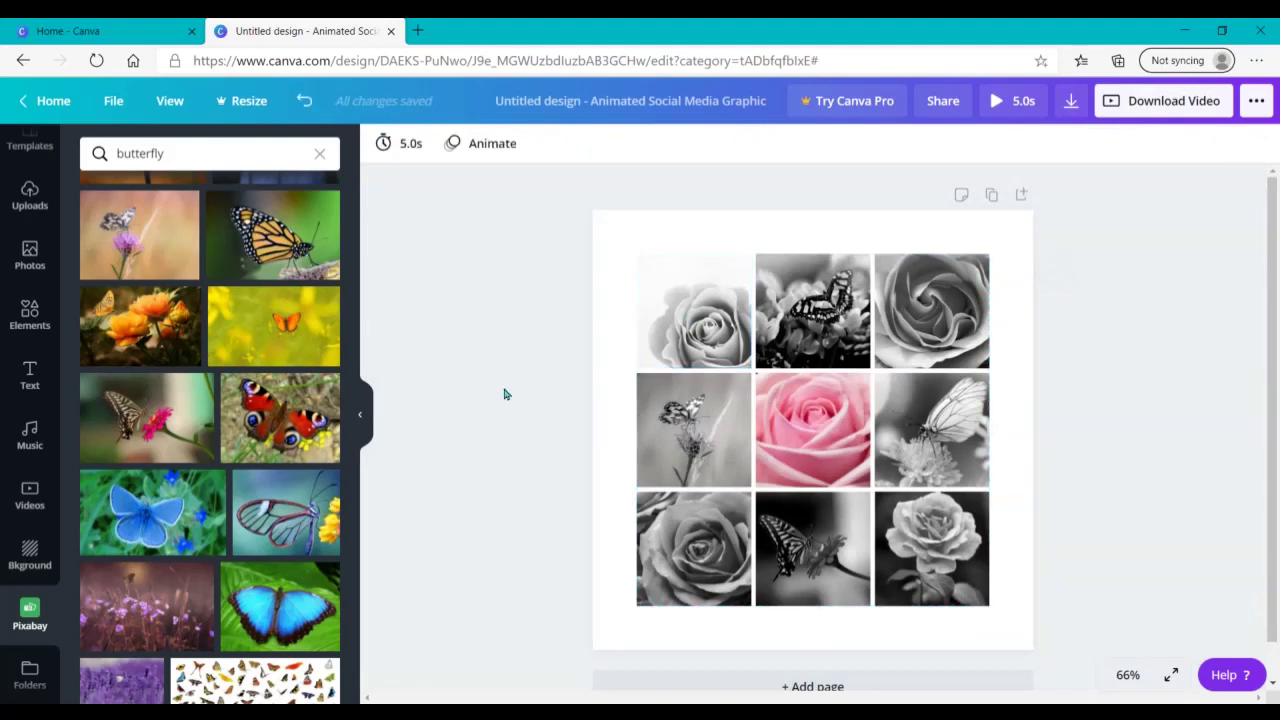
click(688, 318)
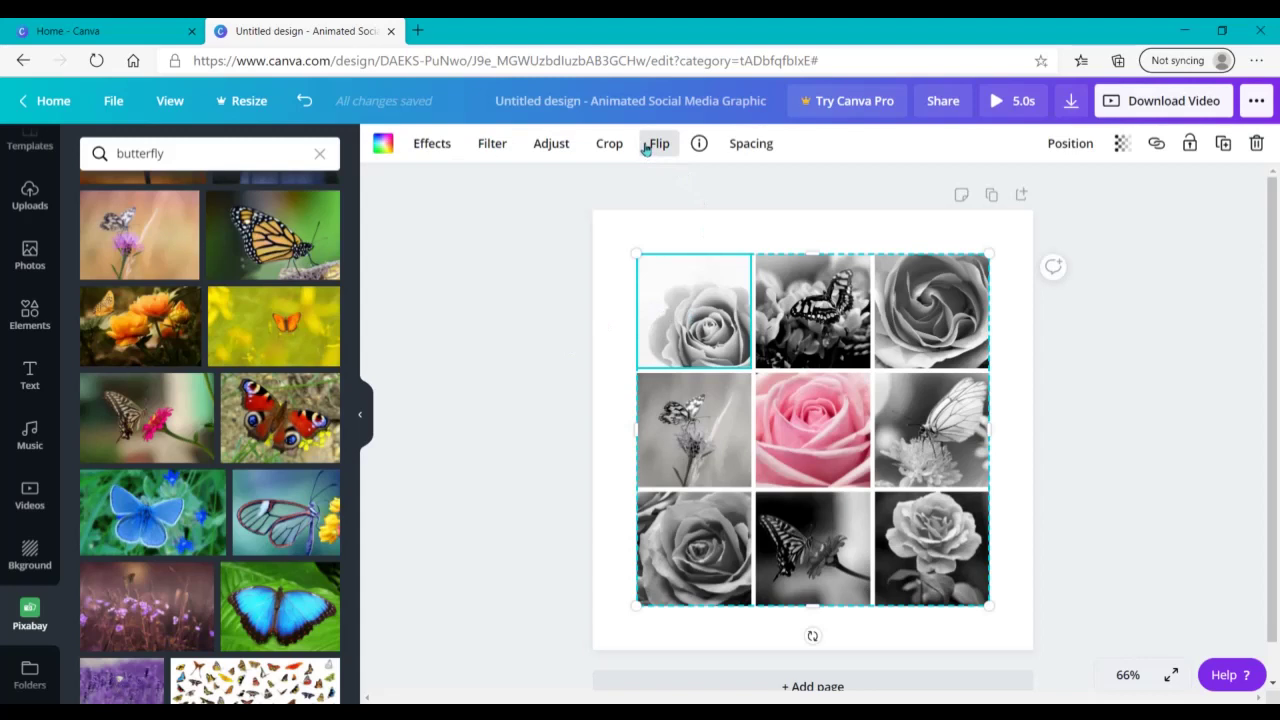
click(646, 146)
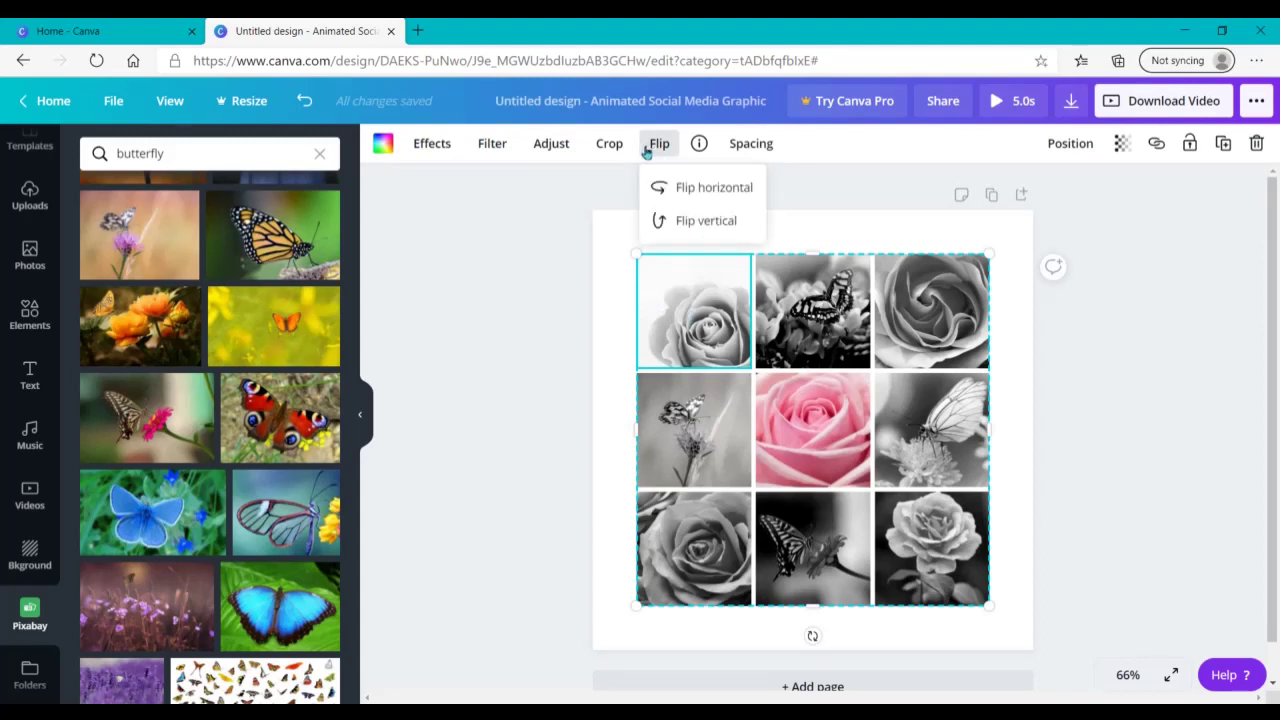
click(1148, 567)
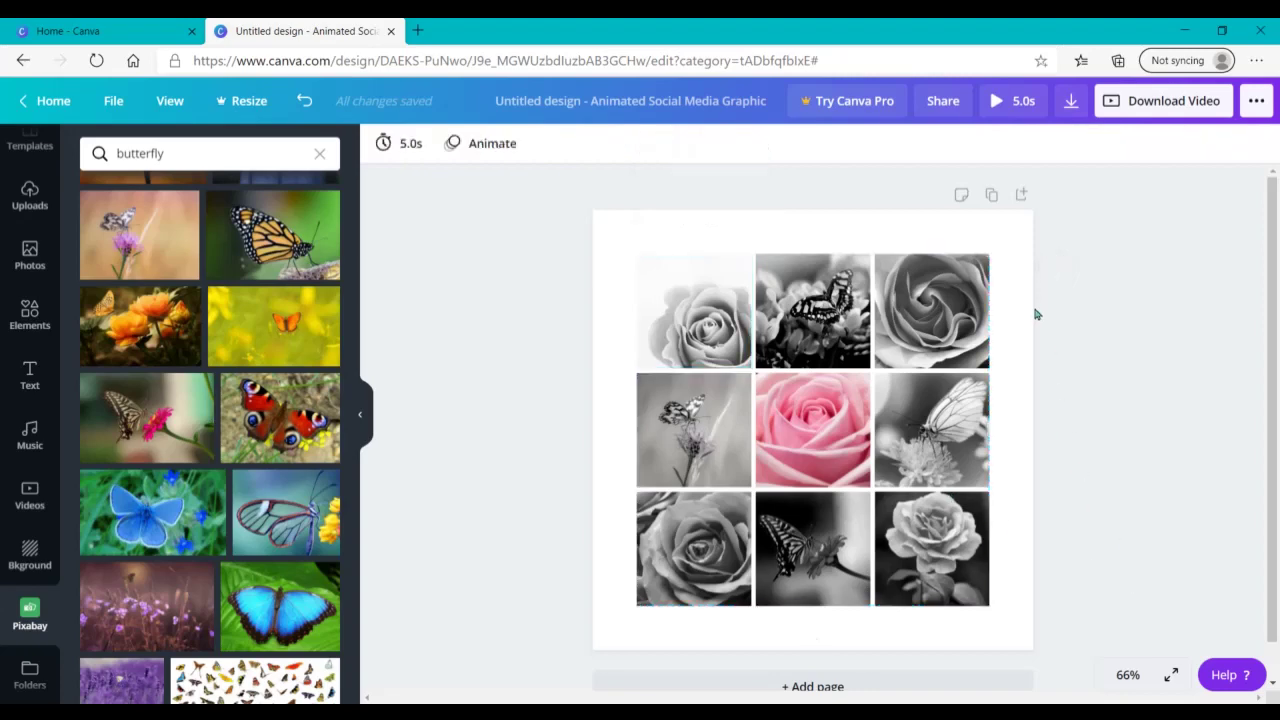
Add a second page and place the monarch butterfly photo against its left edge, scaled to about 400 × 266
click(789, 684)
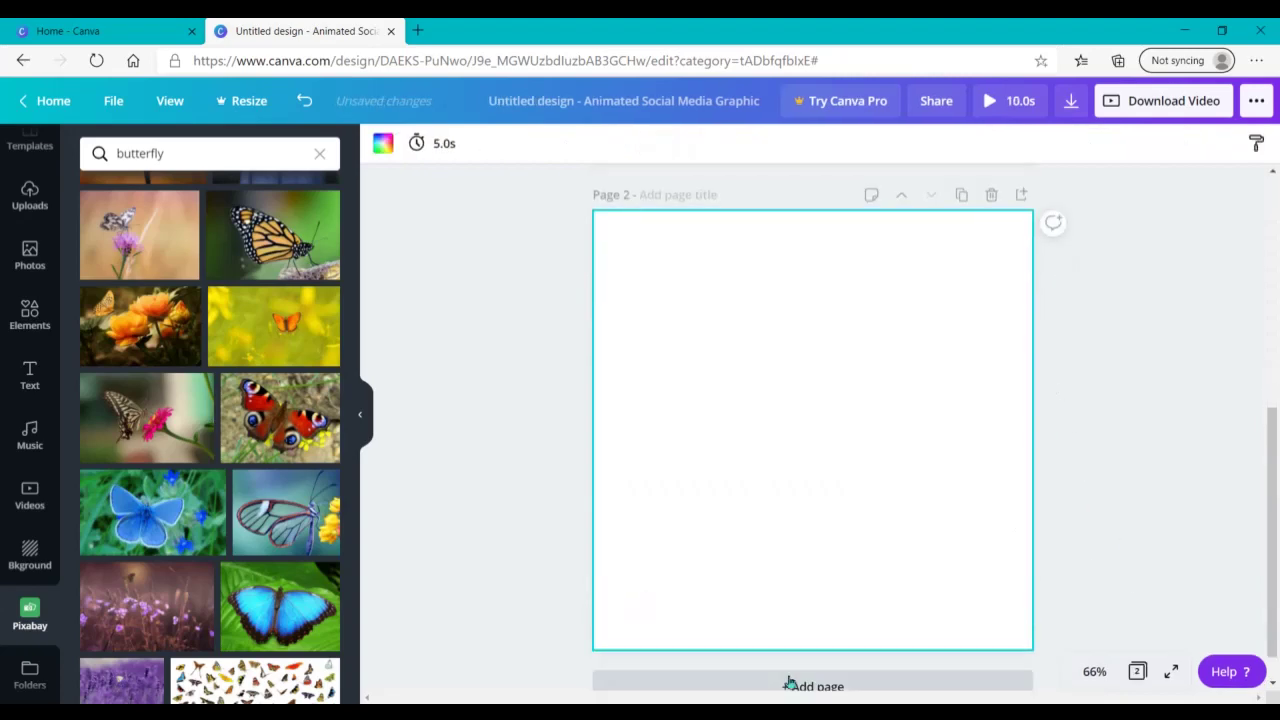
click(309, 246)
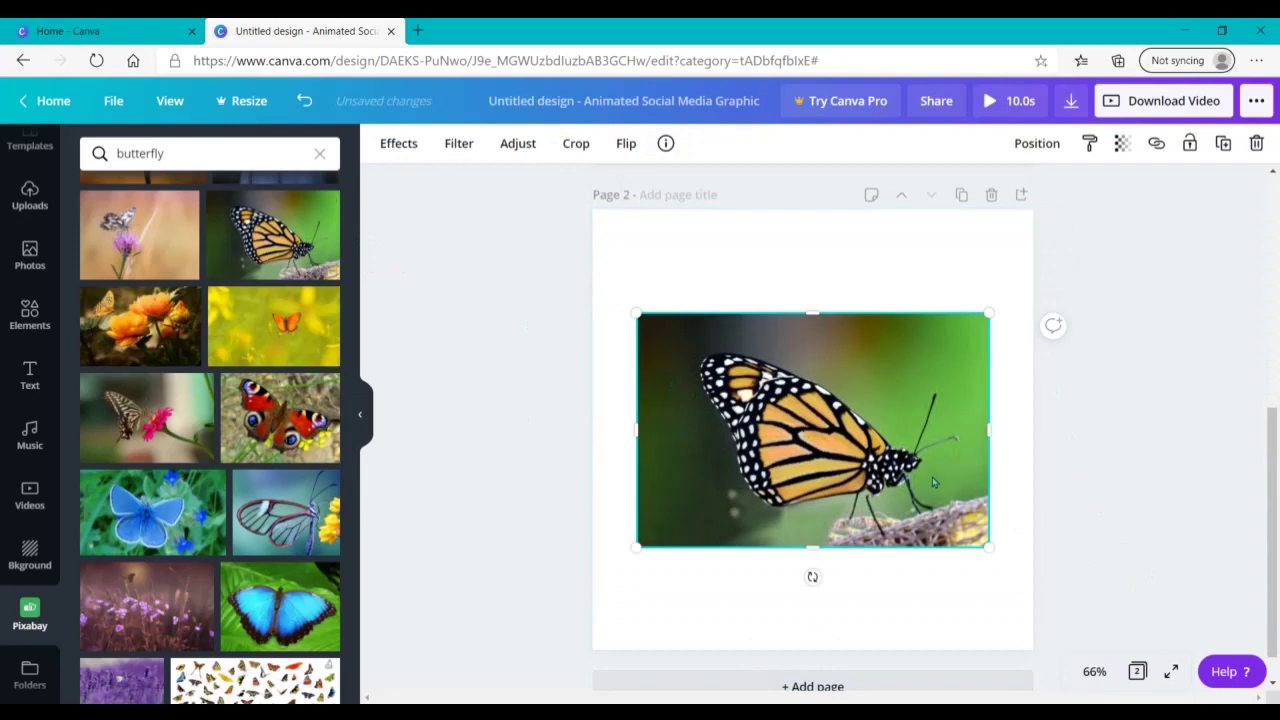
drag(933, 483, 890, 473)
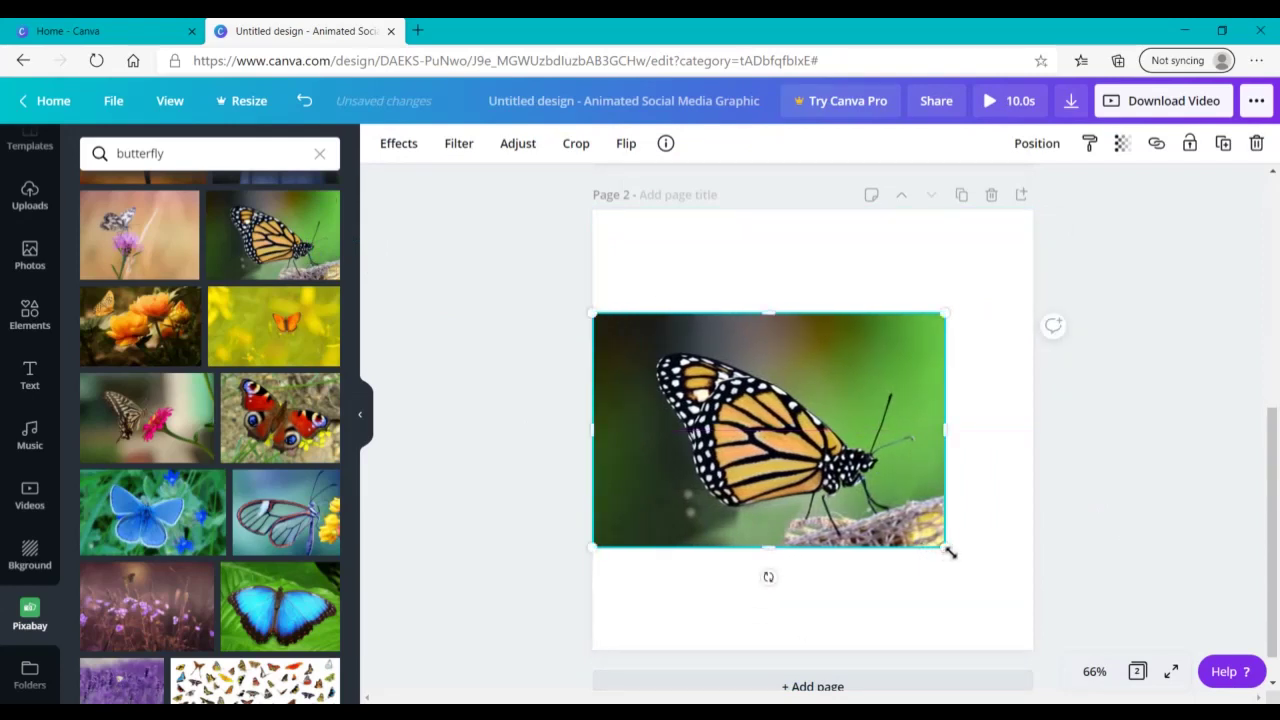
drag(950, 552, 808, 479)
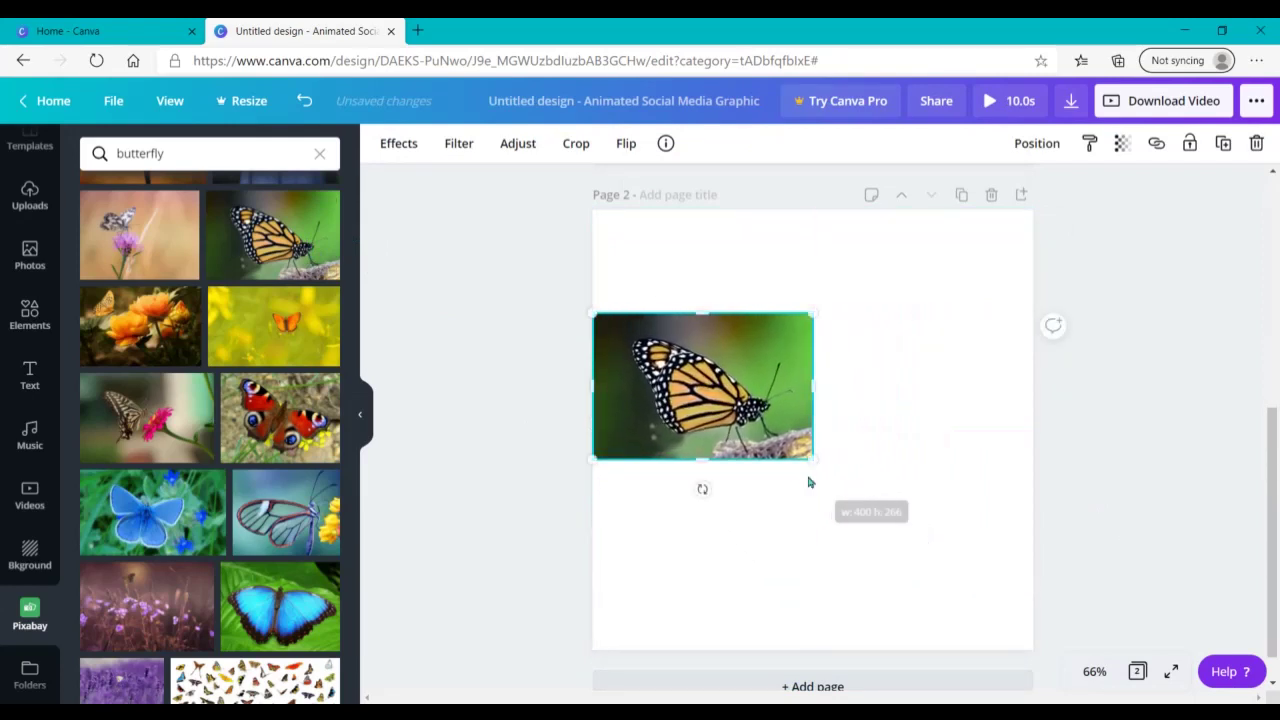
Duplicate the monarch butterfly photo and place the copy beside the original, against the page's right edge
click(1222, 150)
drag(696, 391, 908, 382)
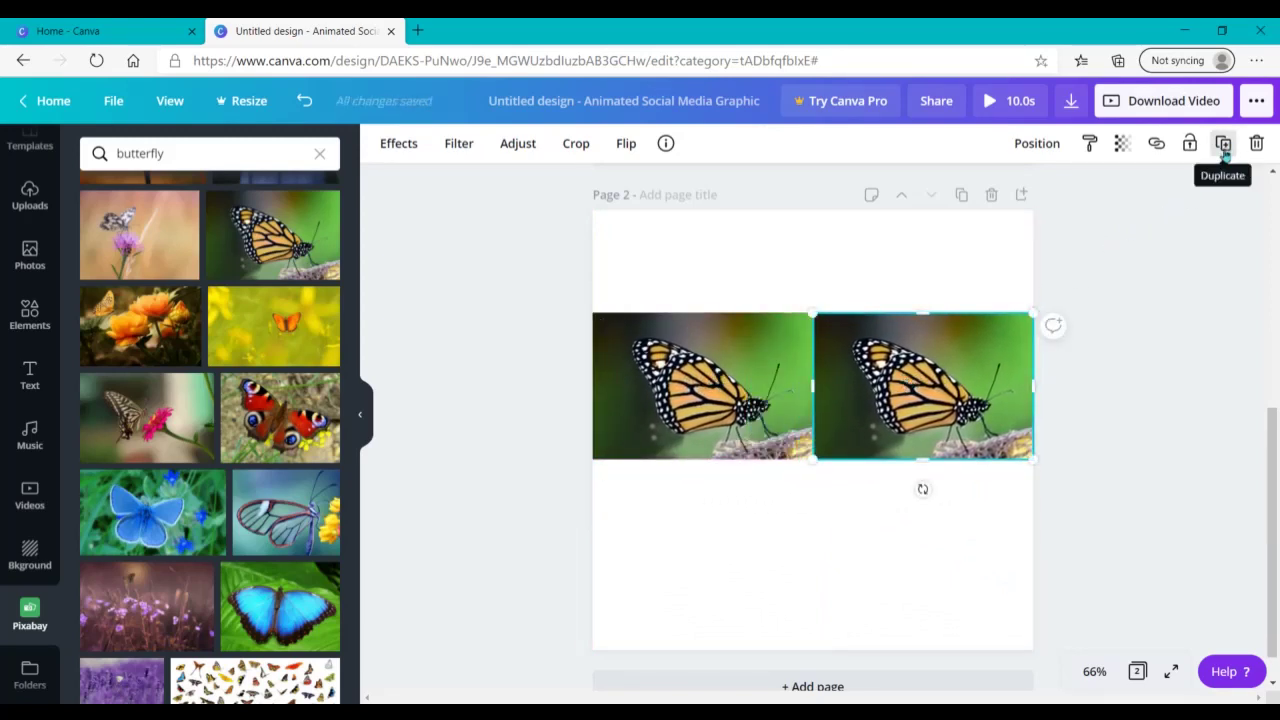
click(1106, 434)
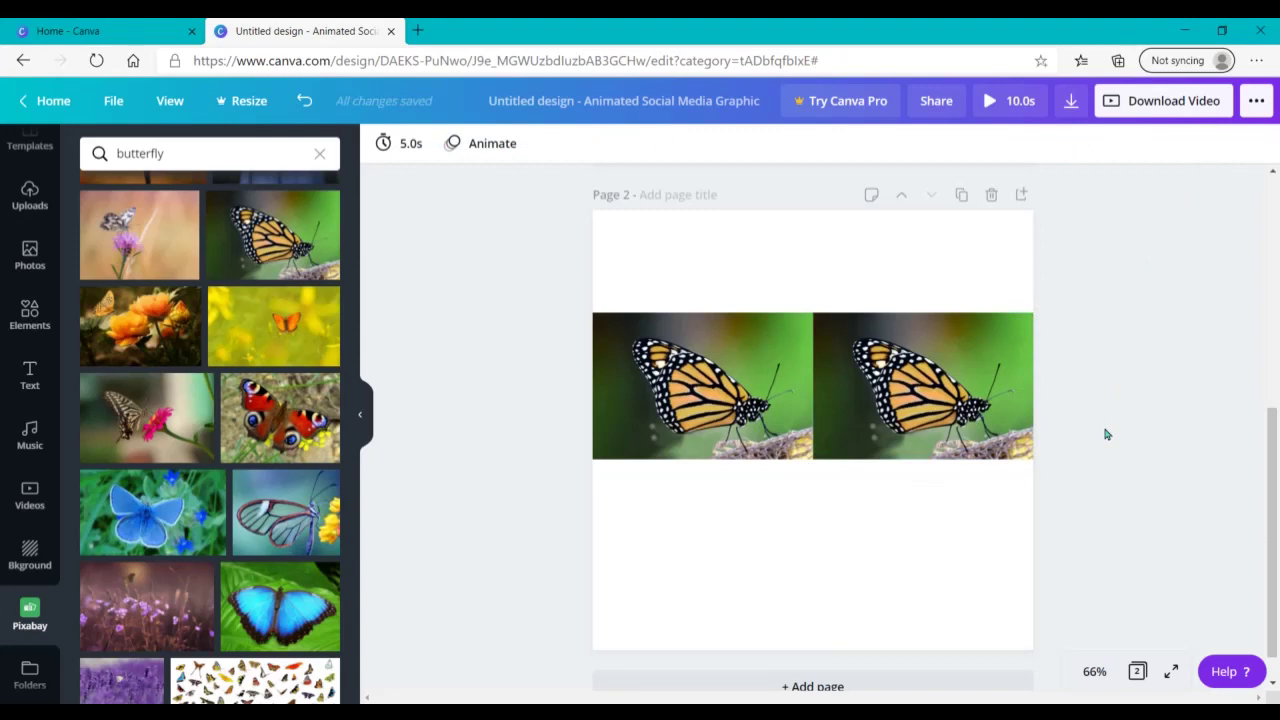
Flip the right-hand butterfly photo horizontally so it mirrors the left one
click(980, 400)
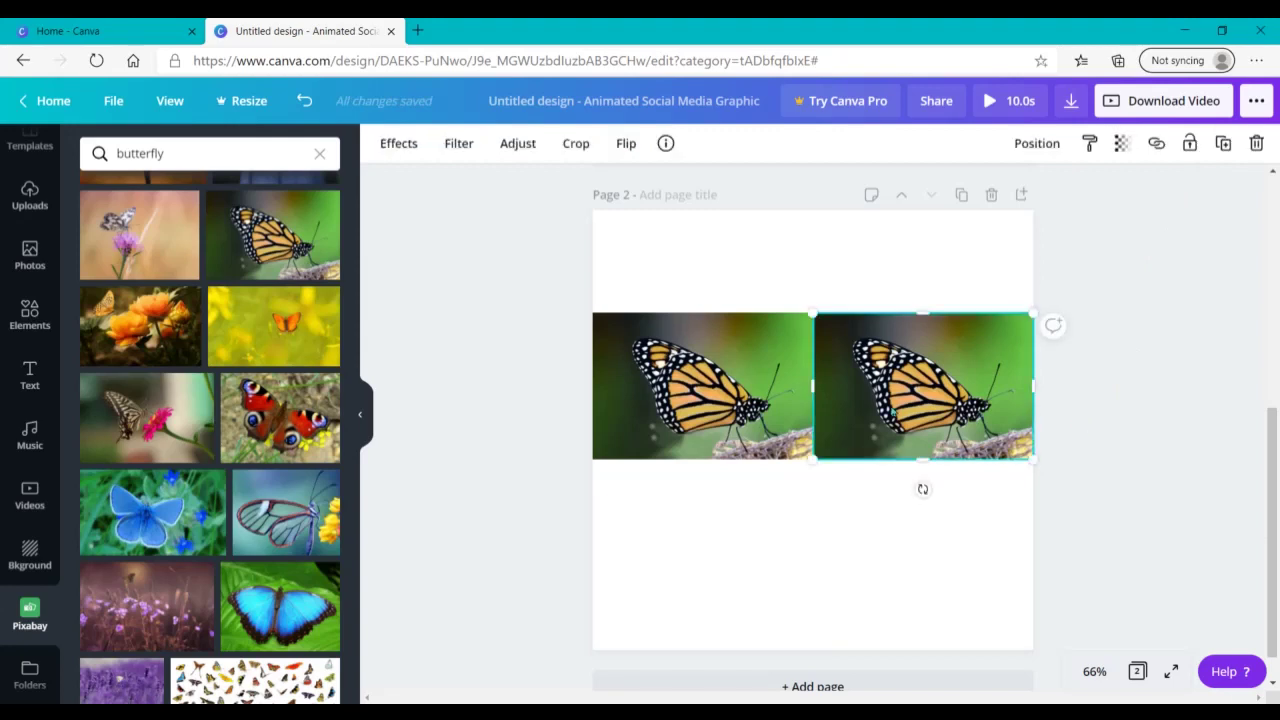
click(626, 143)
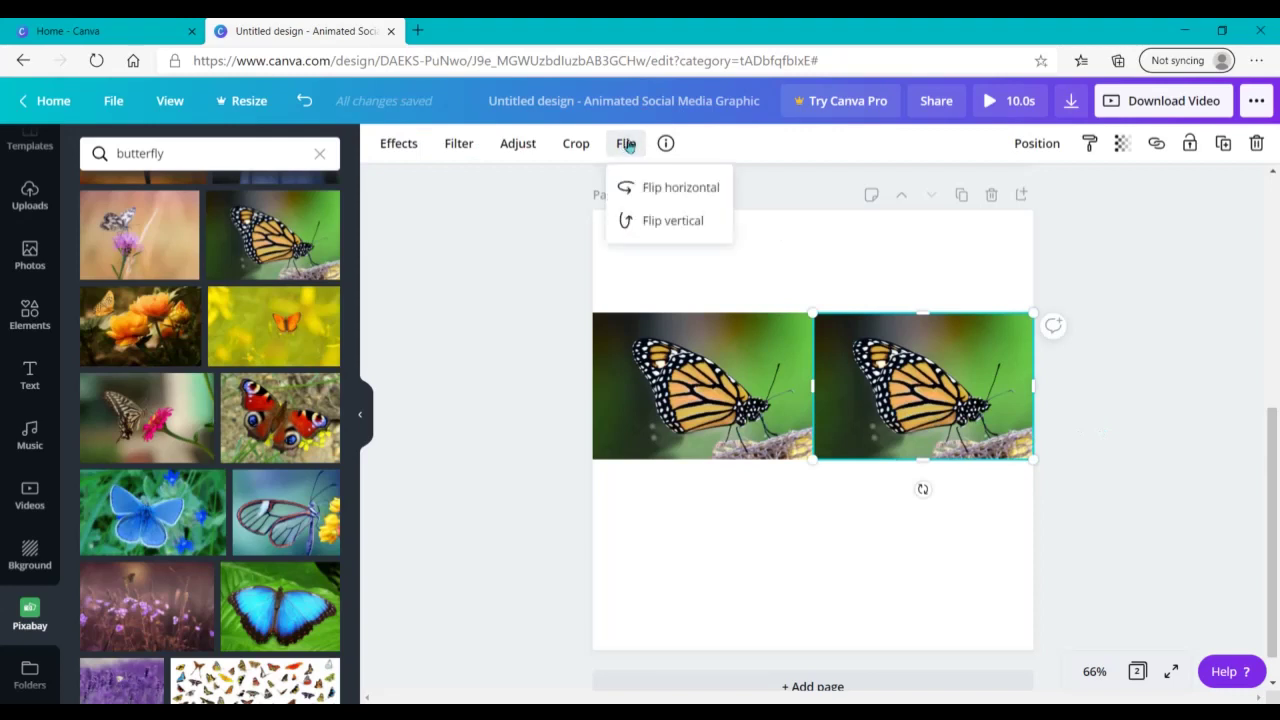
click(661, 188)
click(1230, 467)
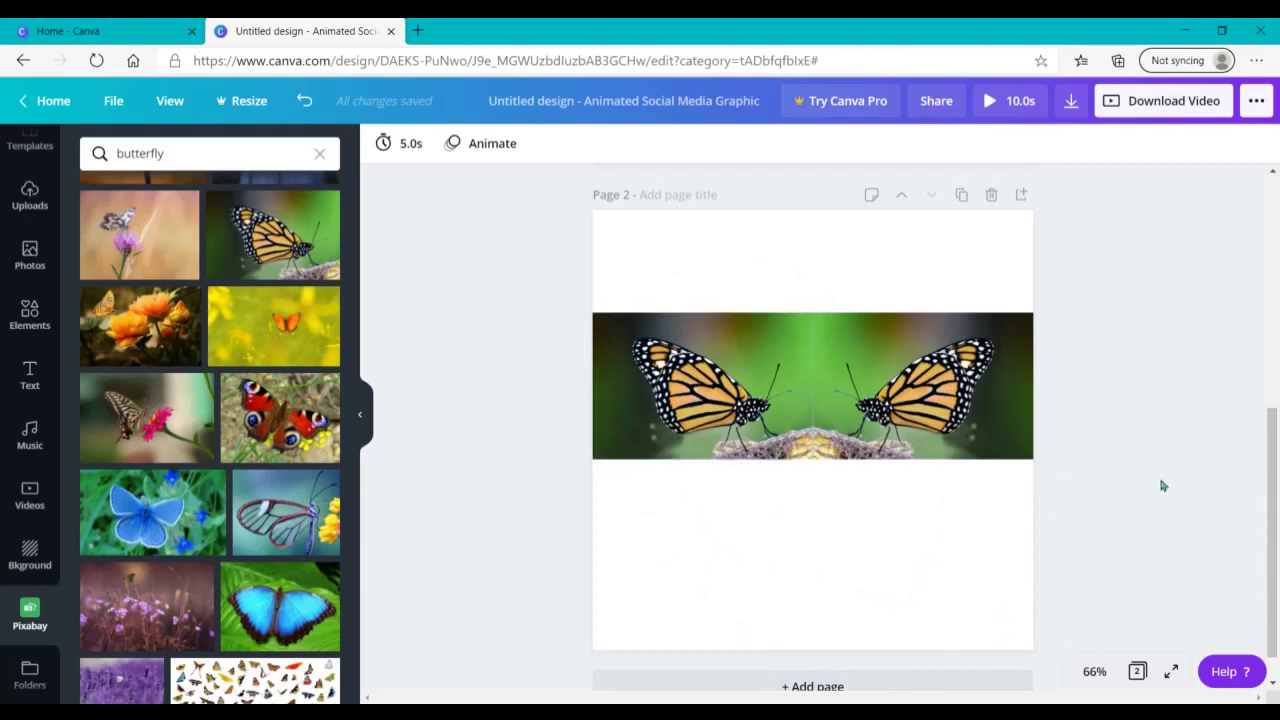
drag(1160, 480, 529, 289)
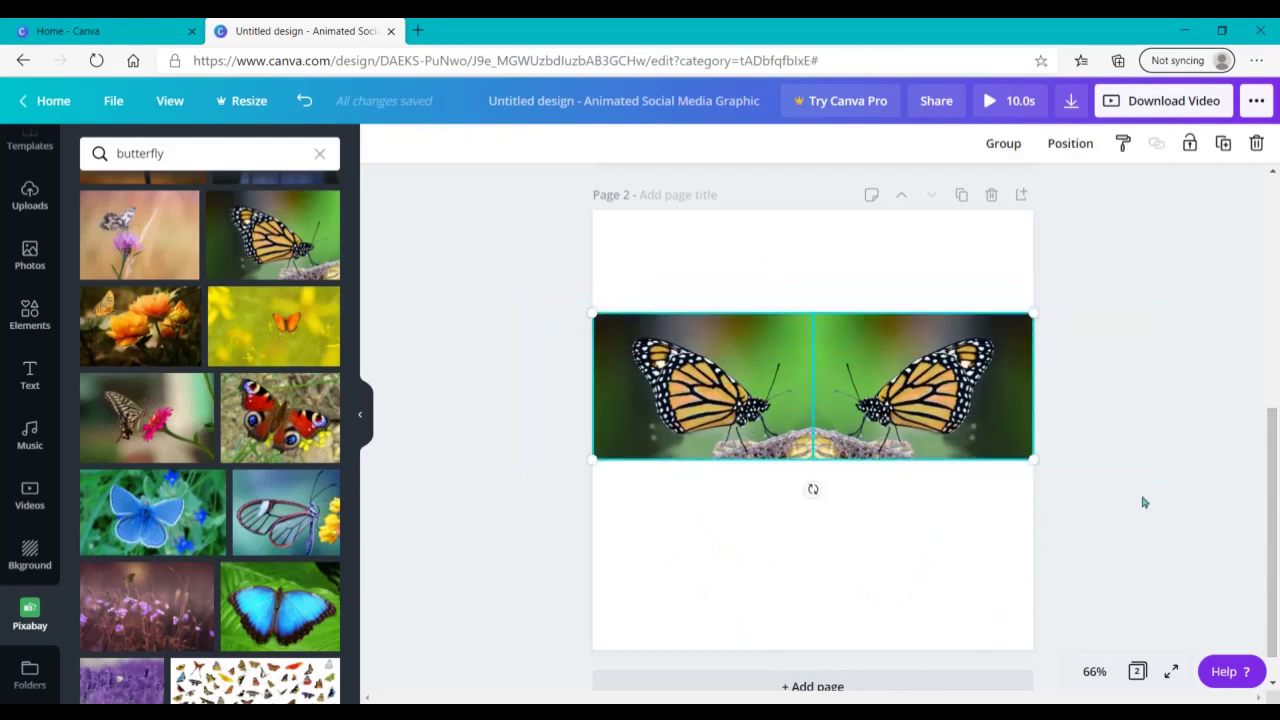
click(1114, 461)
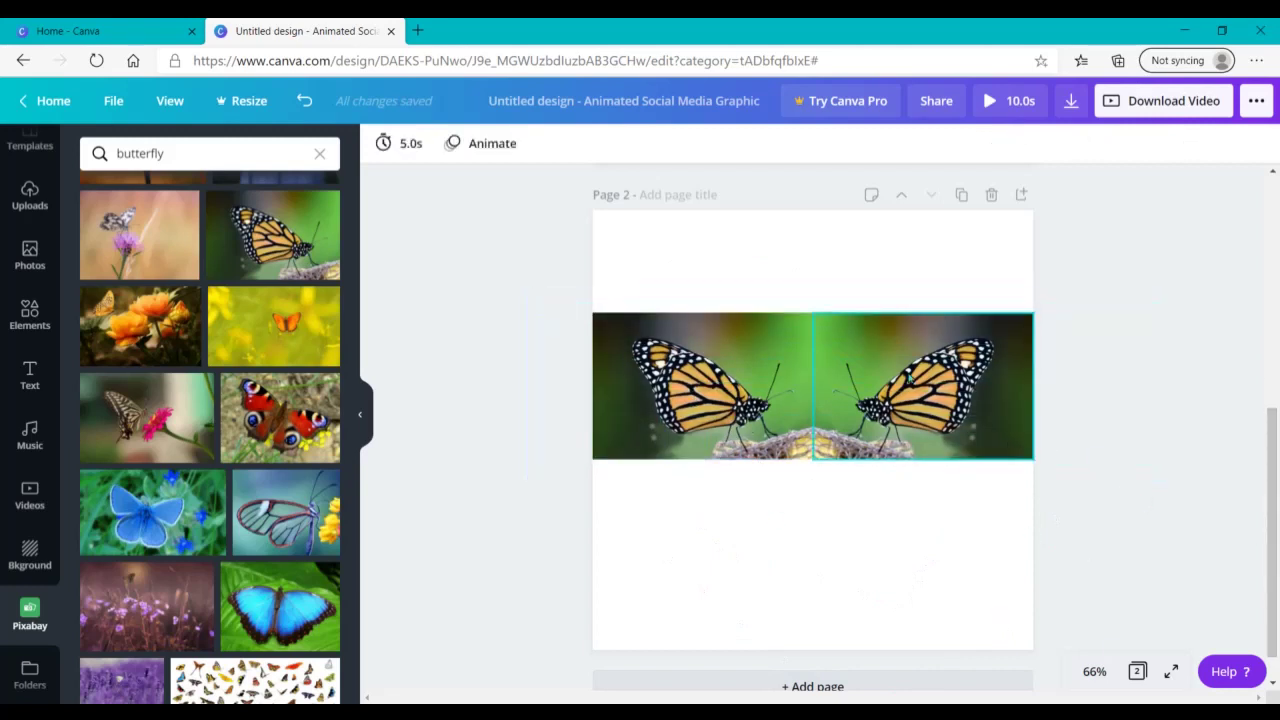
click(910, 381)
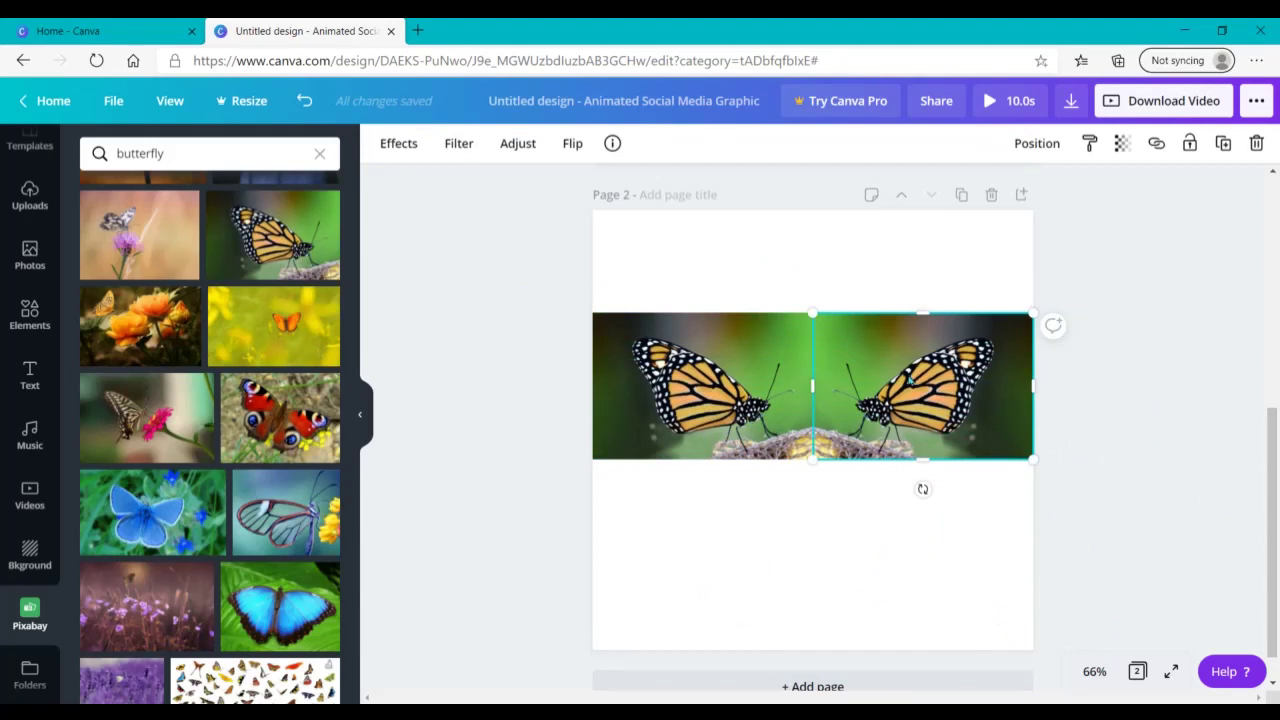
click(1123, 511)
click(974, 438)
click(1117, 492)
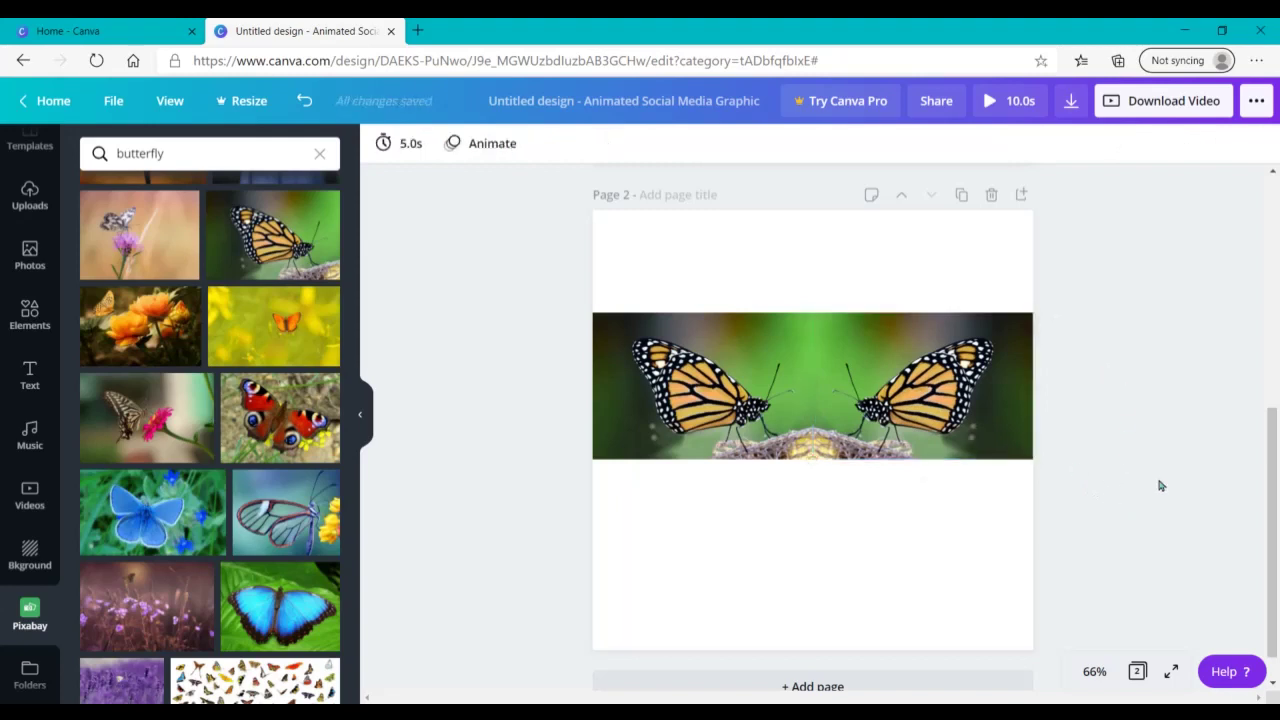
Delete both mirrored monarch butterfly photos from page 2
drag(1195, 513, 446, 246)
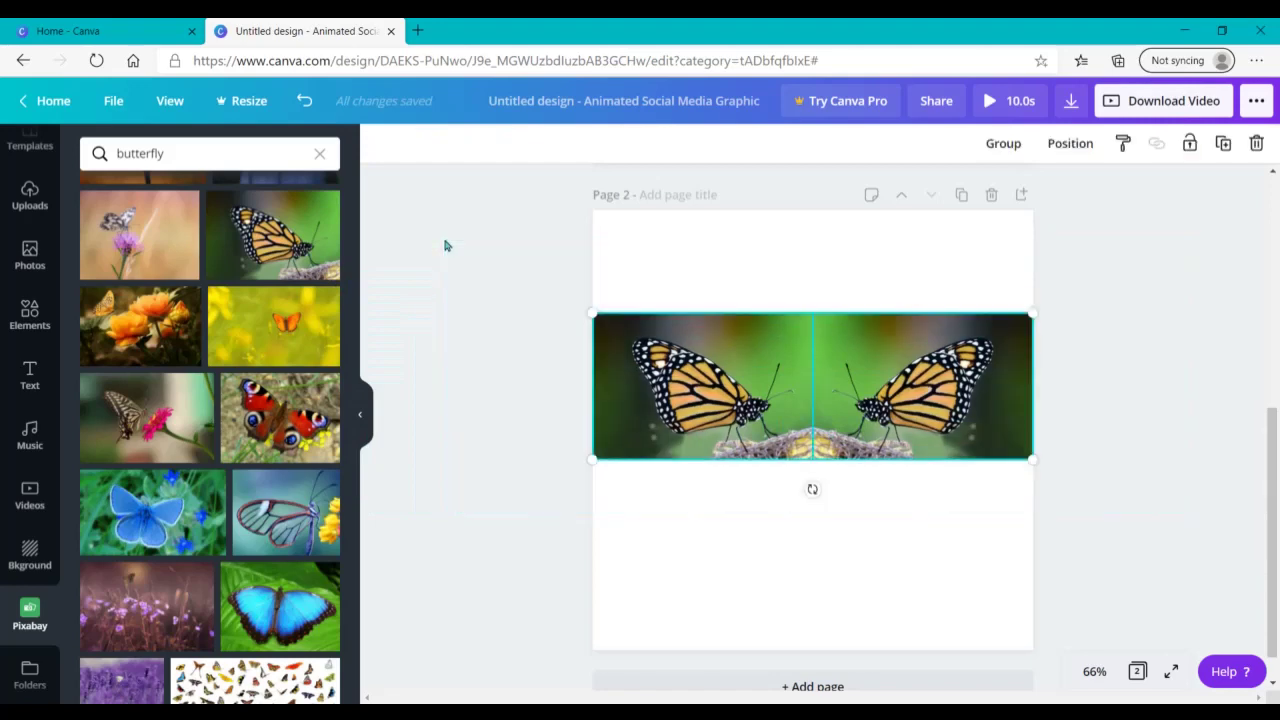
drag(1033, 459, 1012, 522)
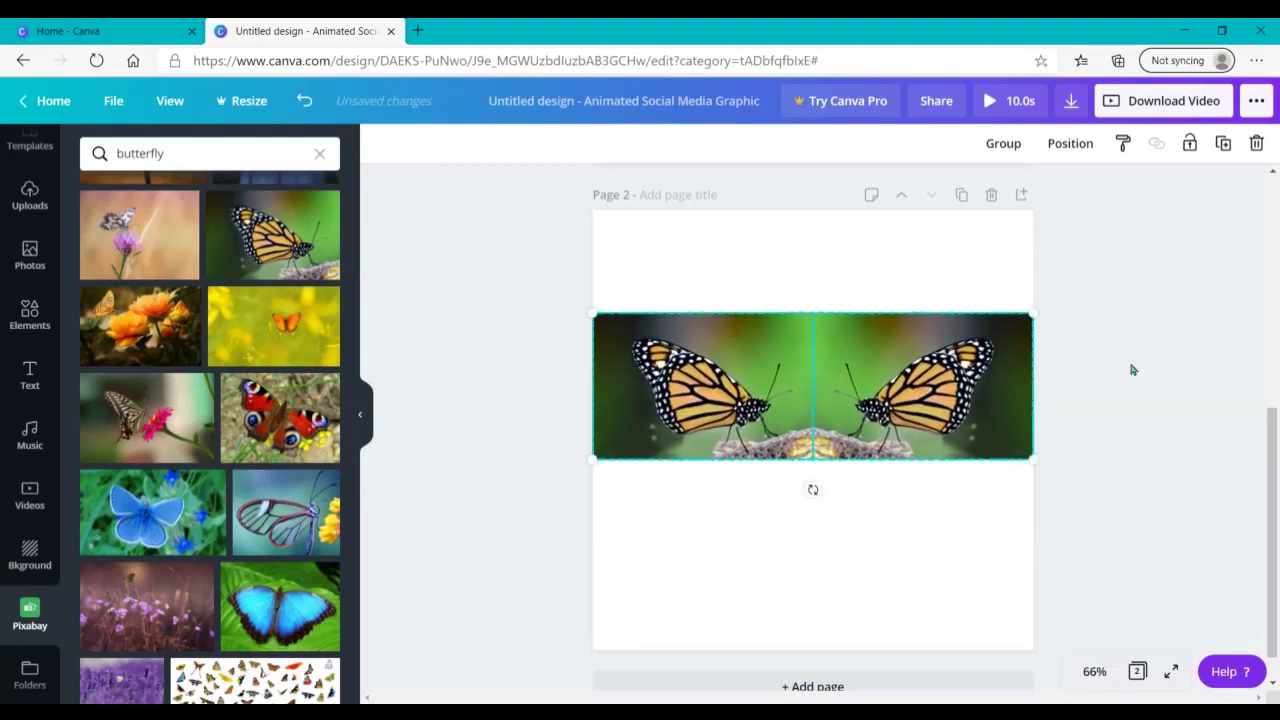
key(Delete)
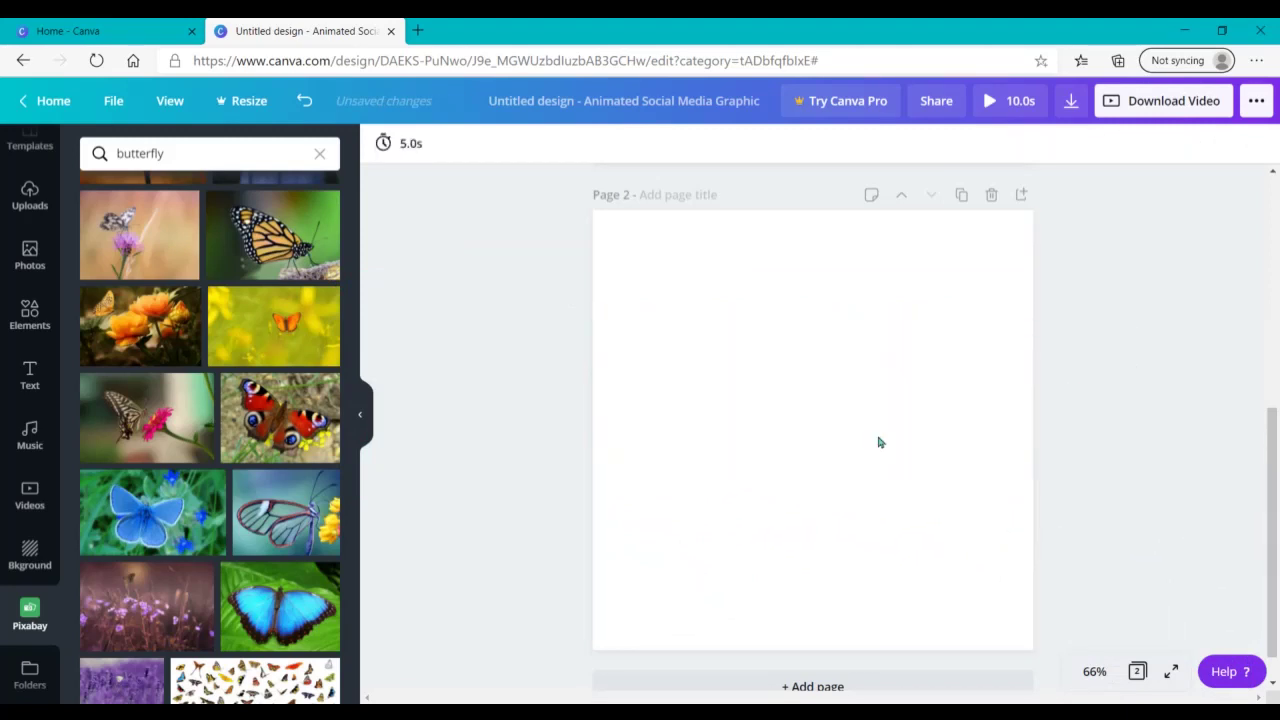
Add the red peacock butterfly photo to page 2 and enlarge it to span the page's full width
click(269, 397)
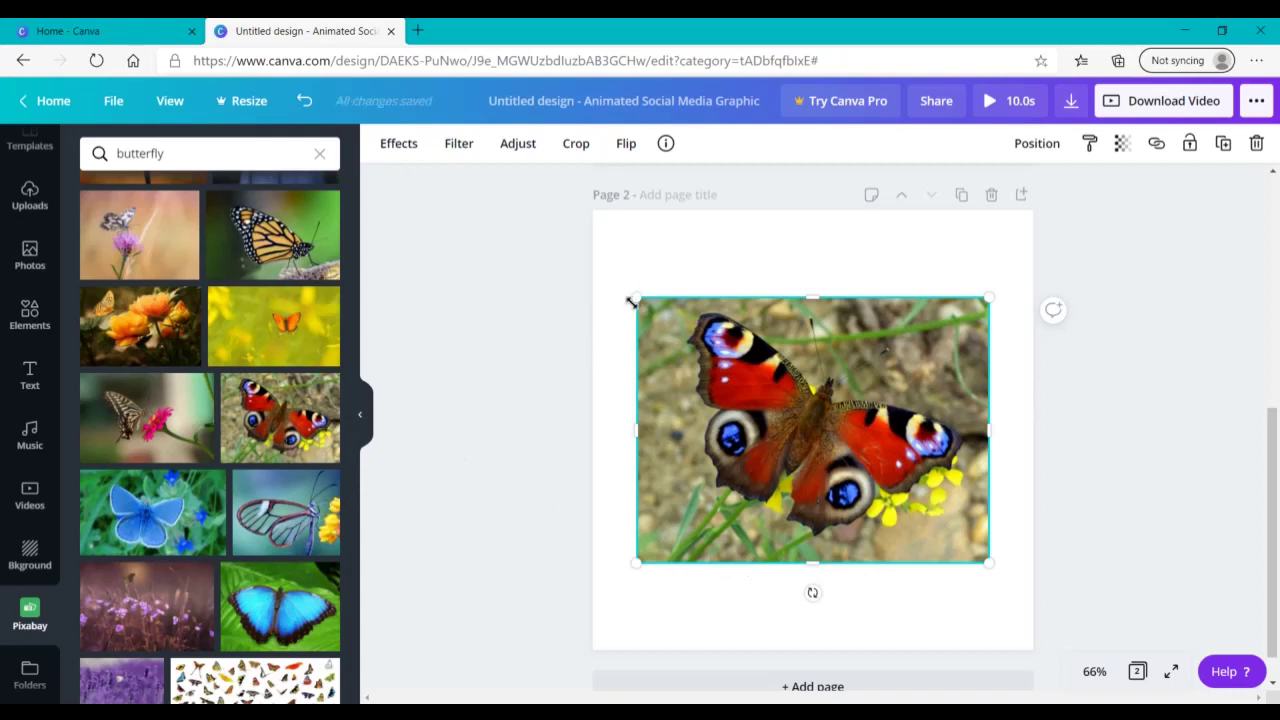
drag(633, 299, 588, 270)
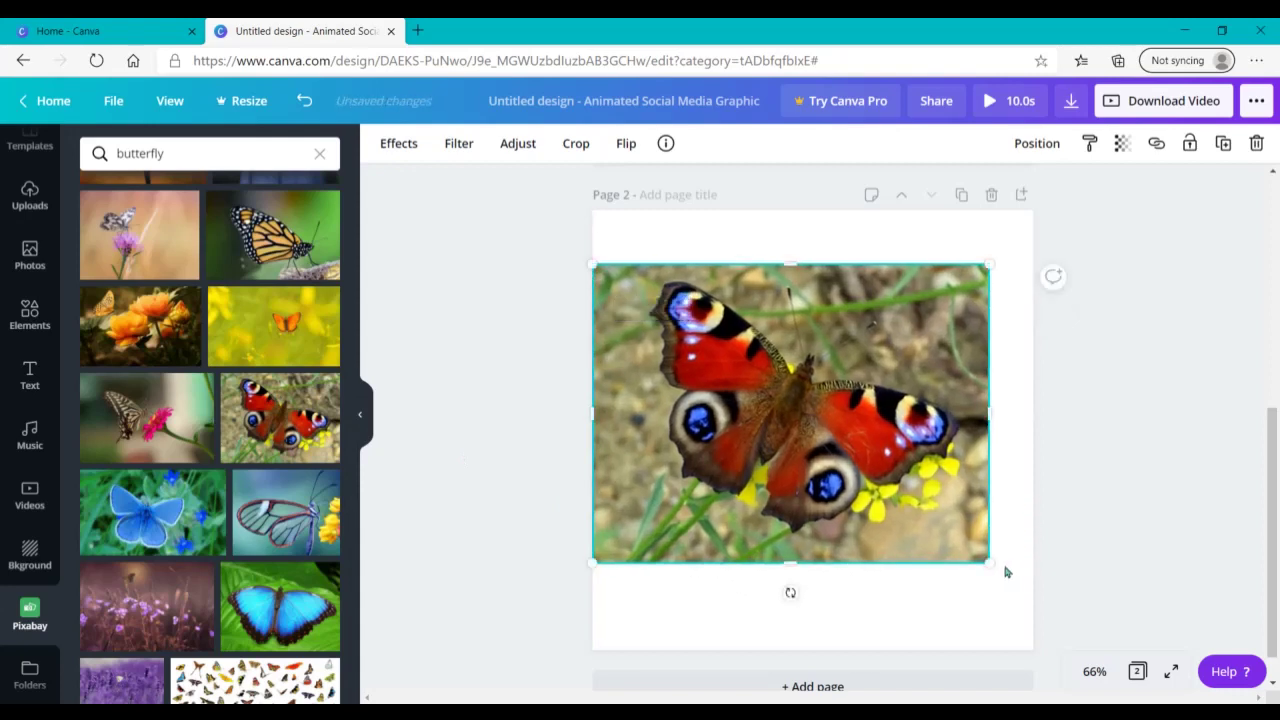
drag(997, 568, 1036, 607)
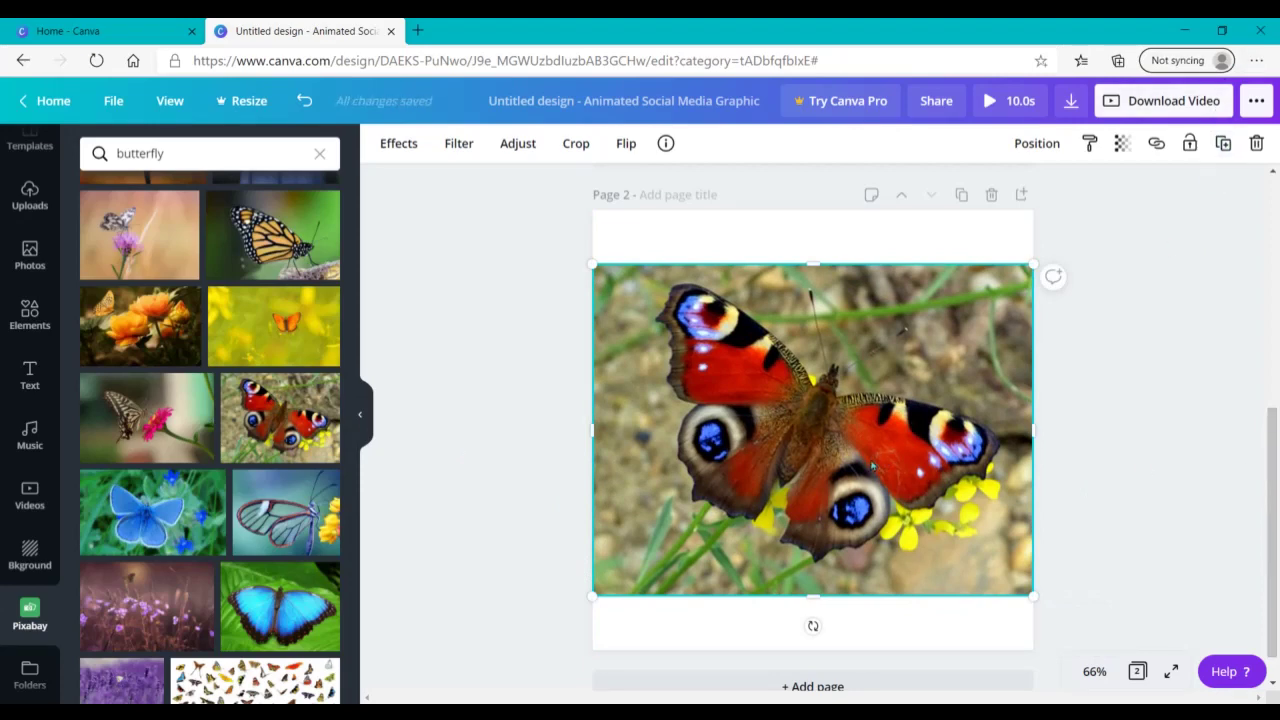
Move the peacock butterfly photo from page 2 to page 1 so it only overlaps the page's left edge
drag(872, 465, 854, 149)
drag(1268, 426, 1268, 195)
drag(862, 695, 600, 270)
Try setting the peacock butterfly photo as page 1's background image, and undo it
right_click(592, 271)
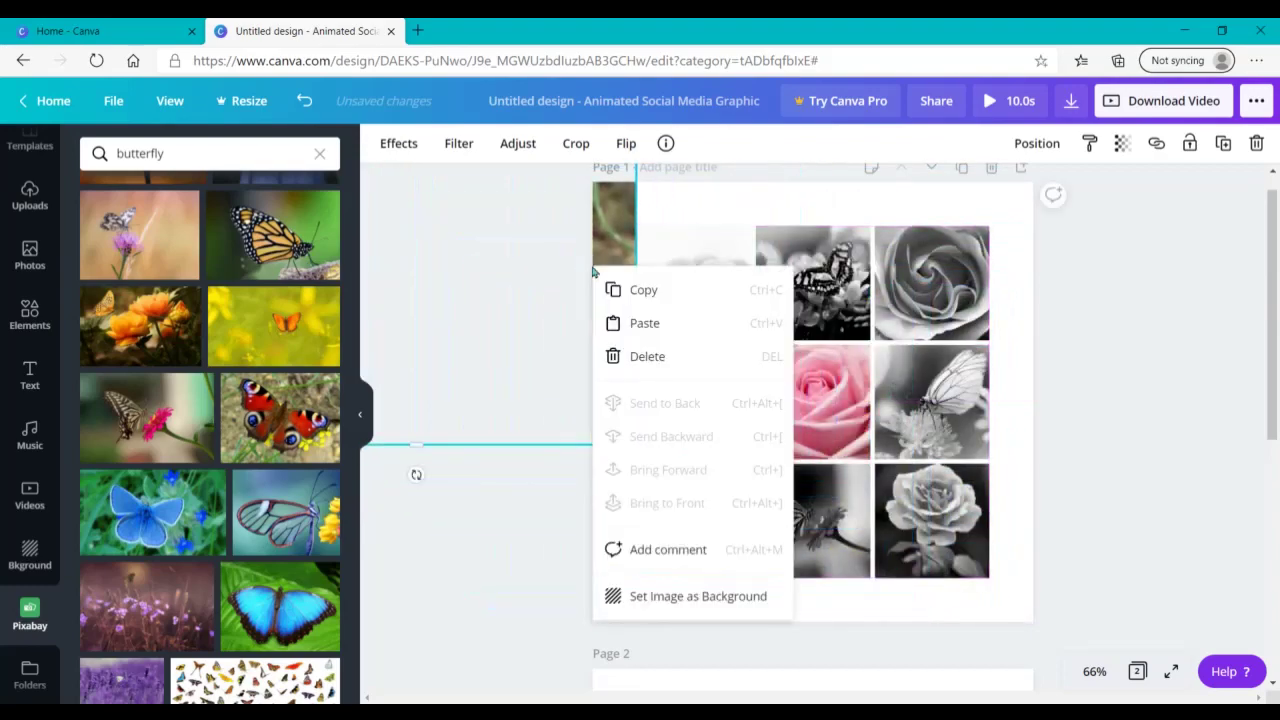
click(684, 608)
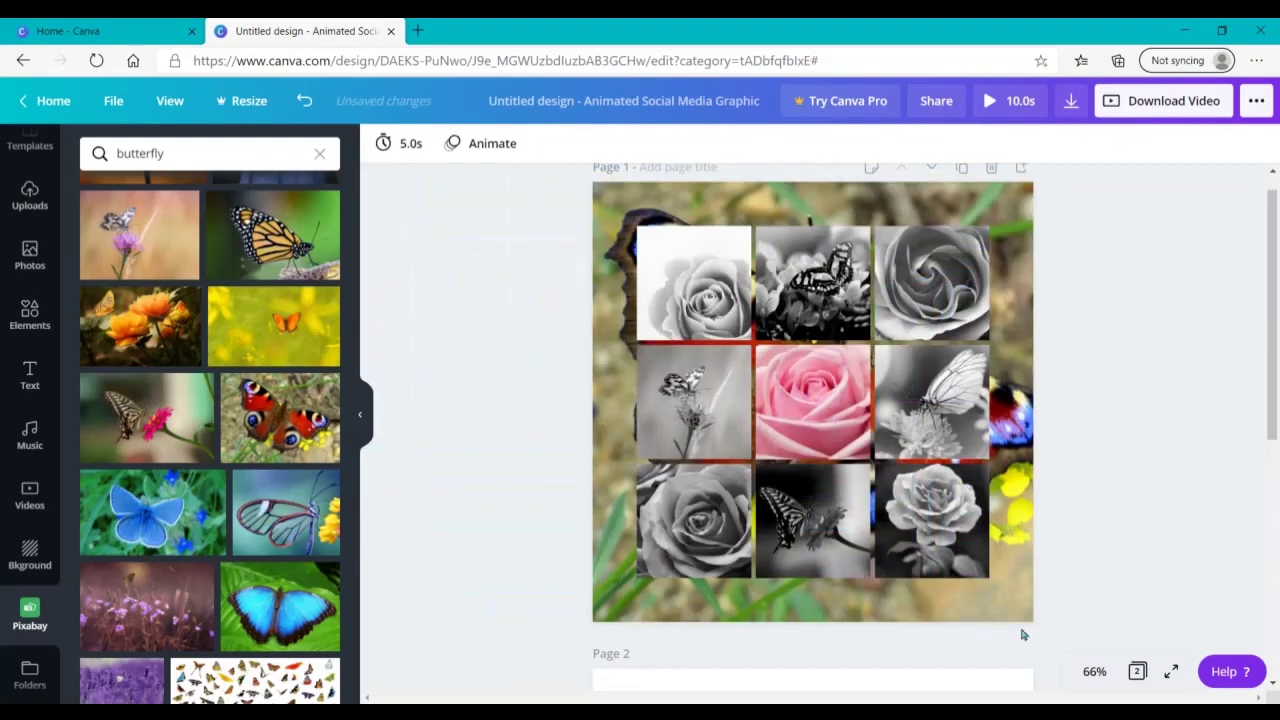
click(303, 98)
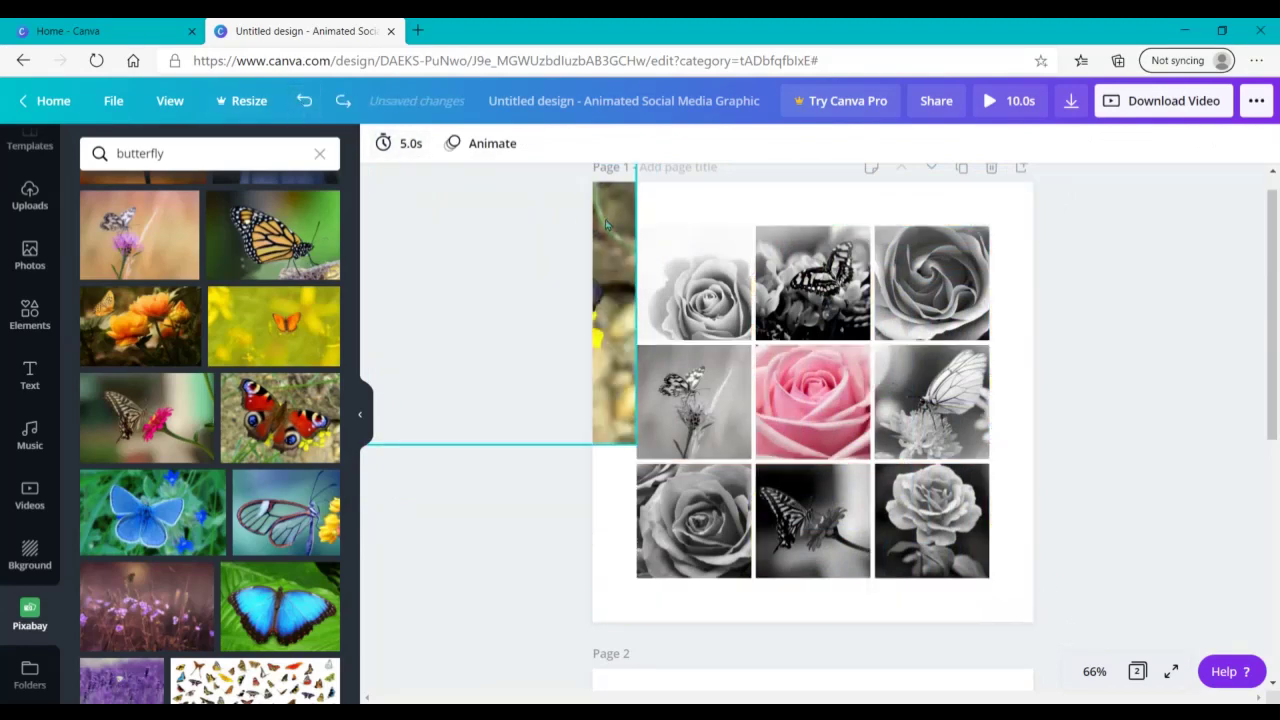
Shift the peacock butterfly photo further off page 1's left edge and lock the rose and butterfly photo grid in place
drag(605, 225, 581, 305)
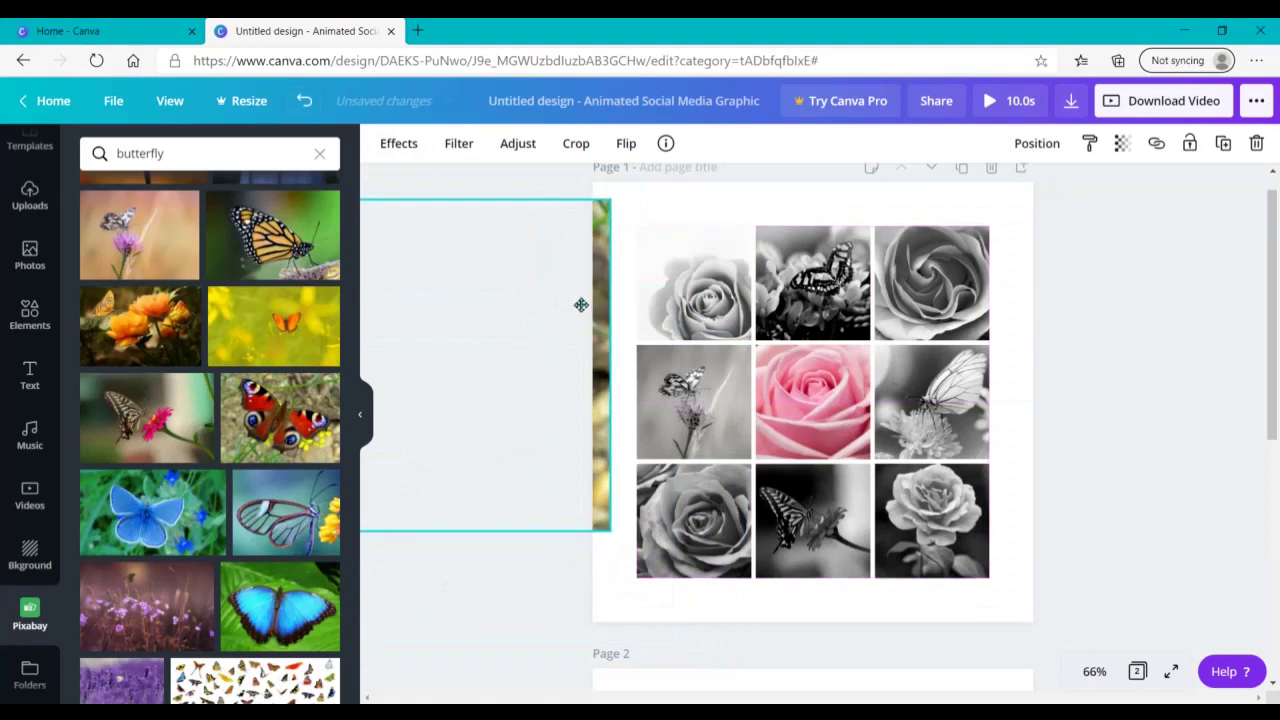
click(880, 398)
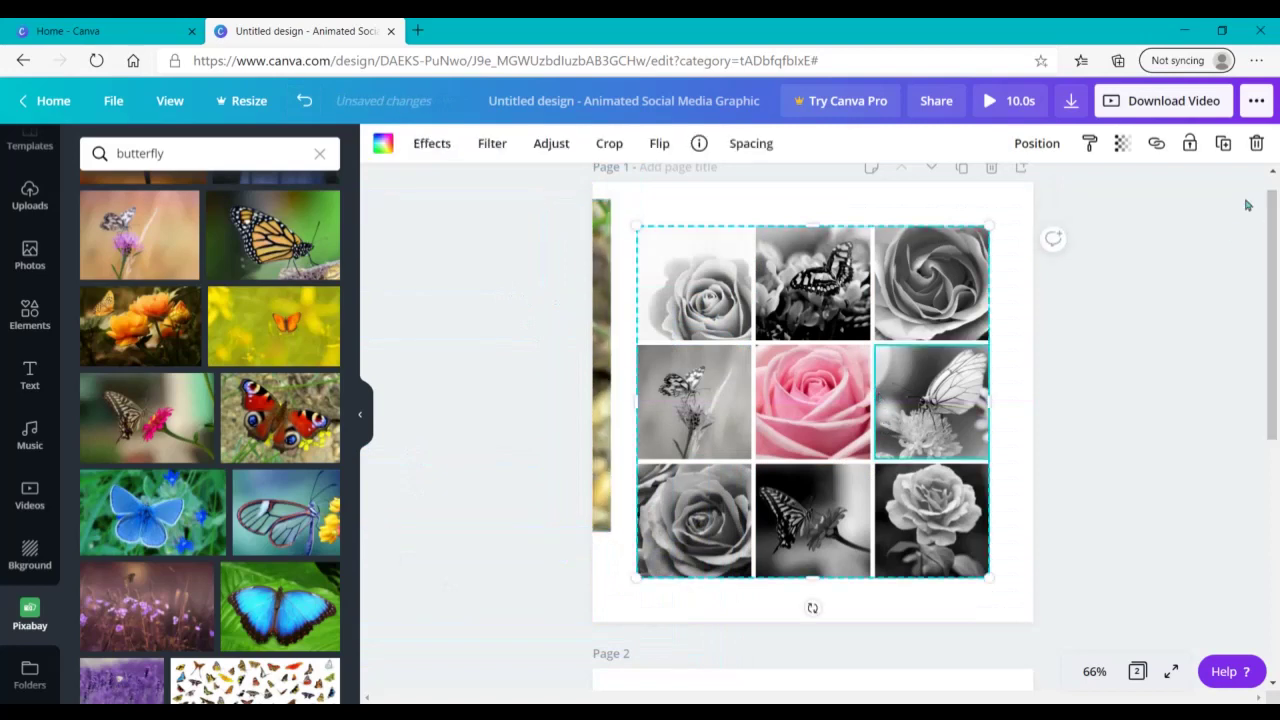
click(1190, 145)
click(1120, 572)
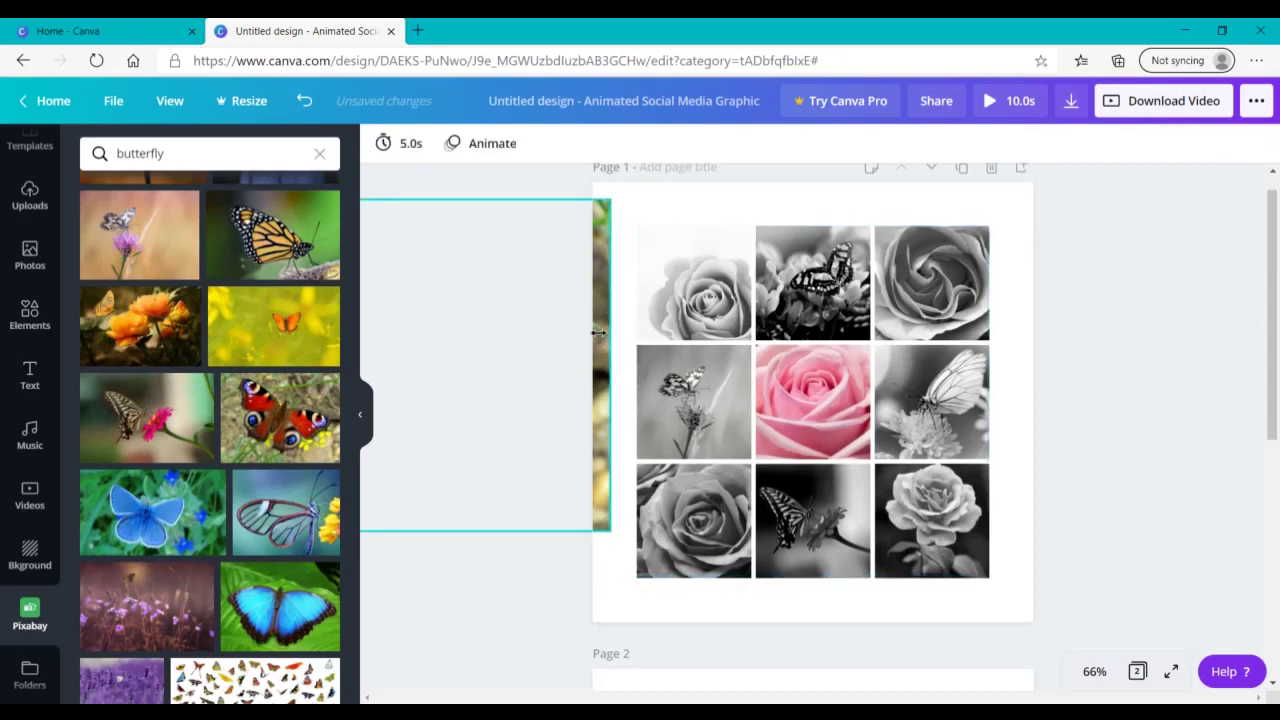
Place the peacock butterfly photo over page 1 and stretch it to cover the whole page, extending slightly past the left edge
drag(597, 334, 981, 348)
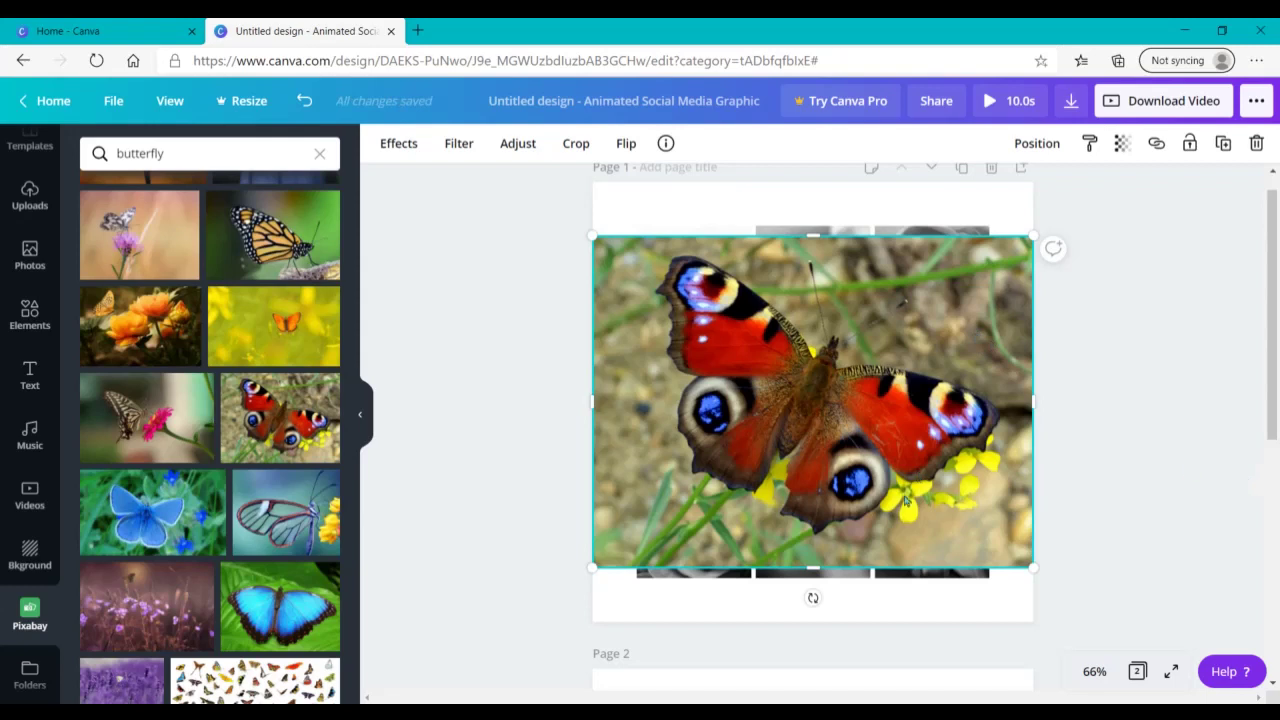
drag(813, 569, 814, 621)
drag(815, 232, 806, 173)
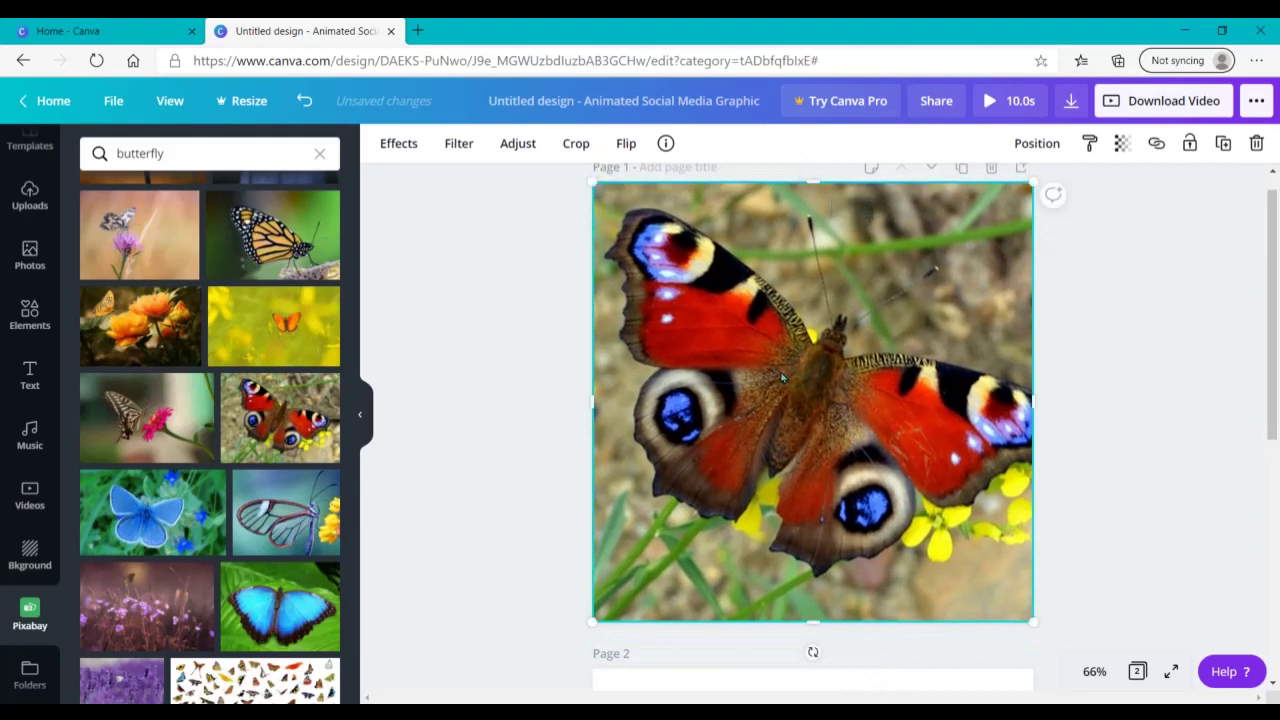
drag(784, 372, 776, 372)
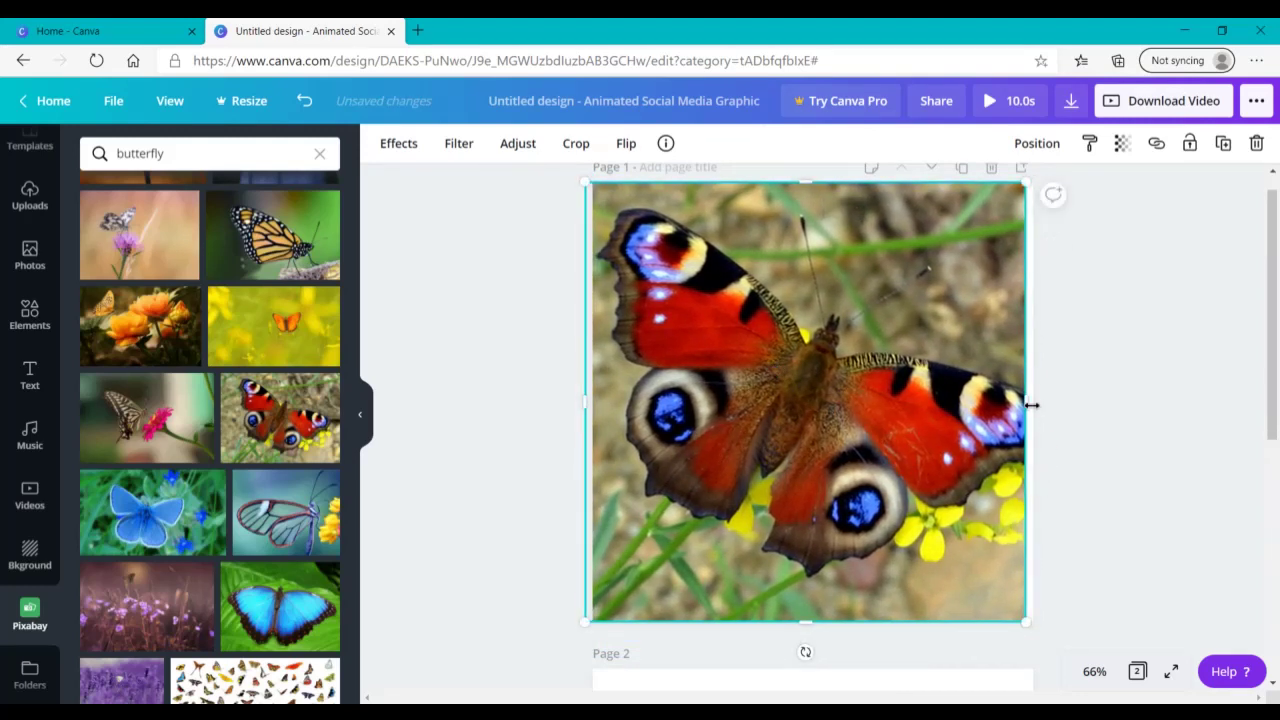
drag(1027, 403, 1033, 403)
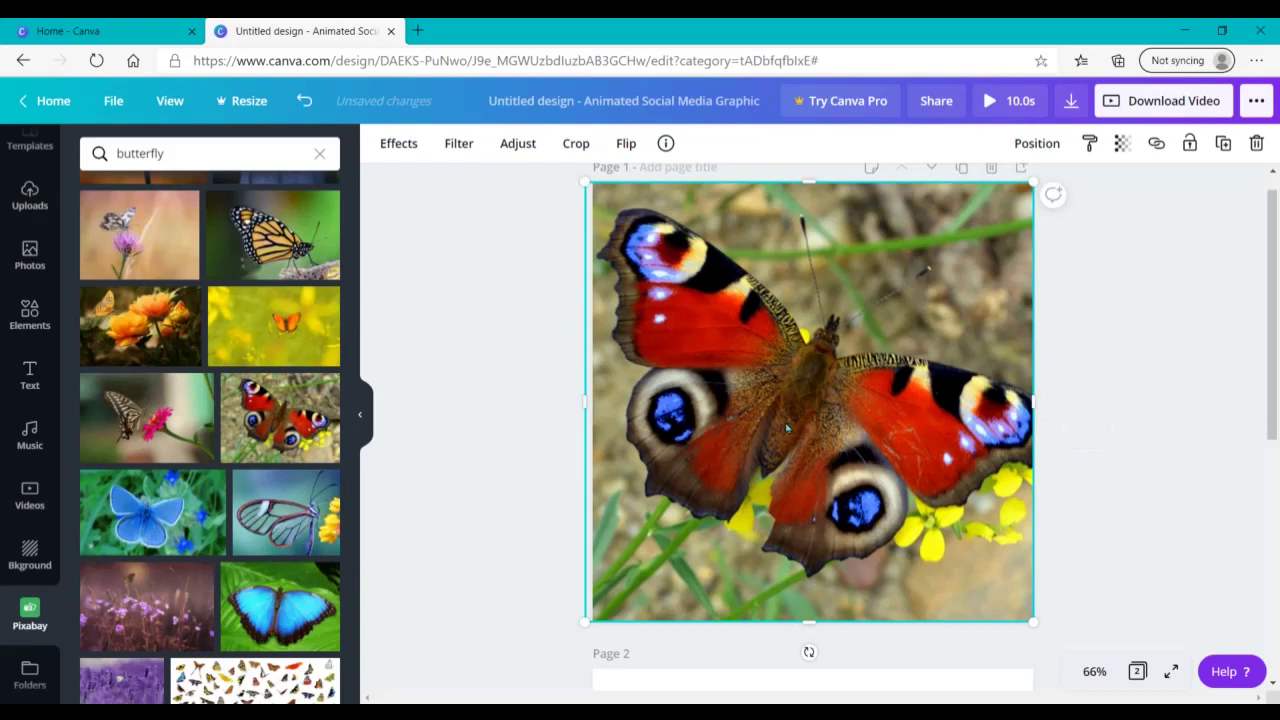
drag(788, 422, 777, 422)
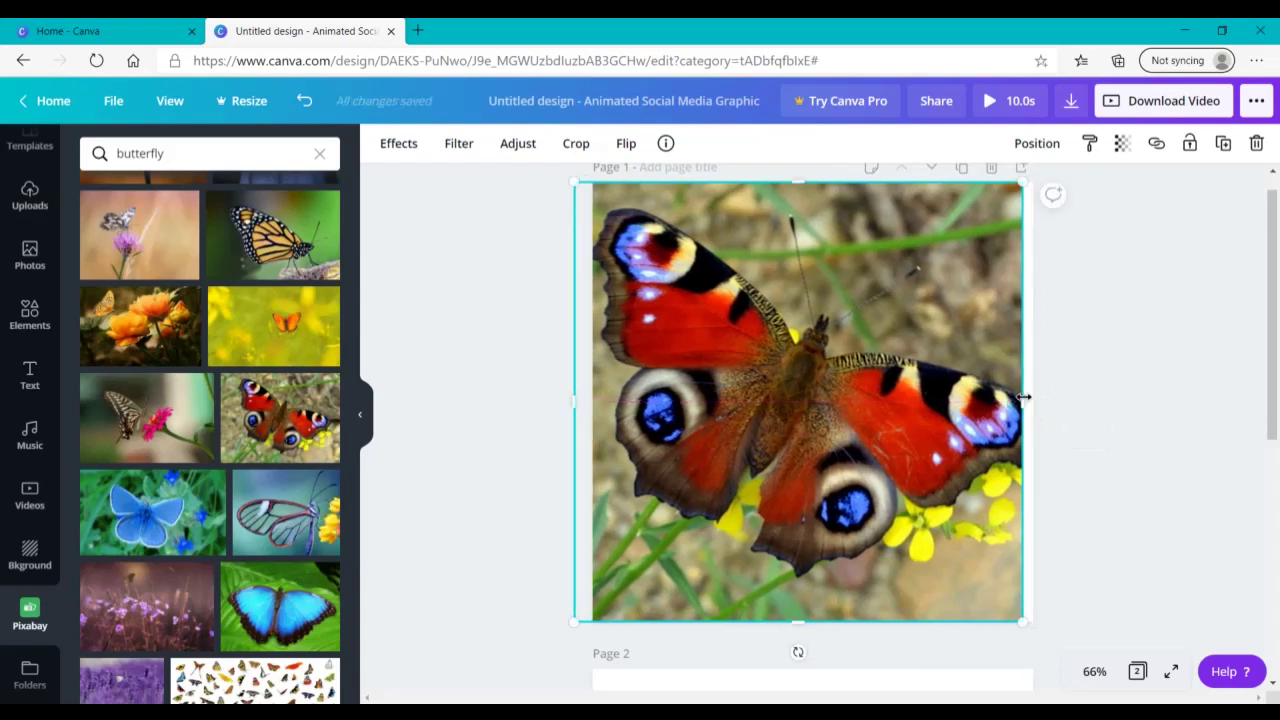
drag(1023, 402, 1034, 402)
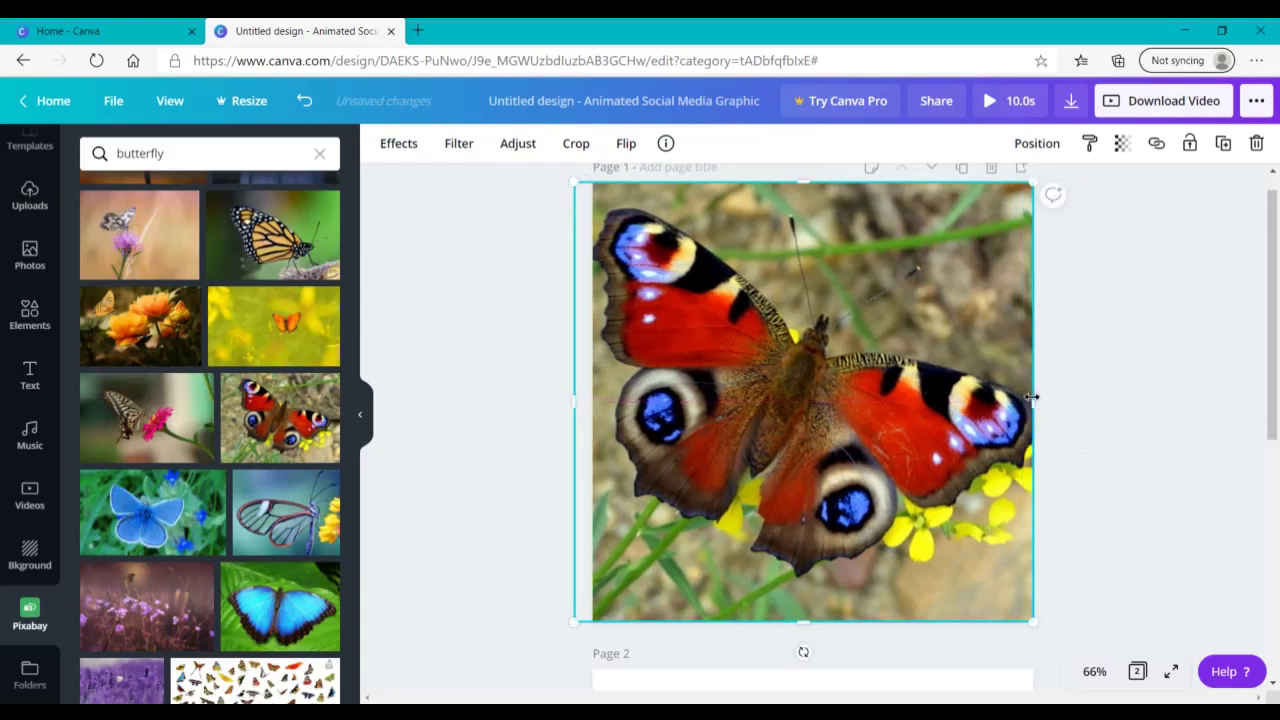
Fade the peacock butterfly photo with the transparency setting and set it as the background behind page 1's photo grid
click(1122, 146)
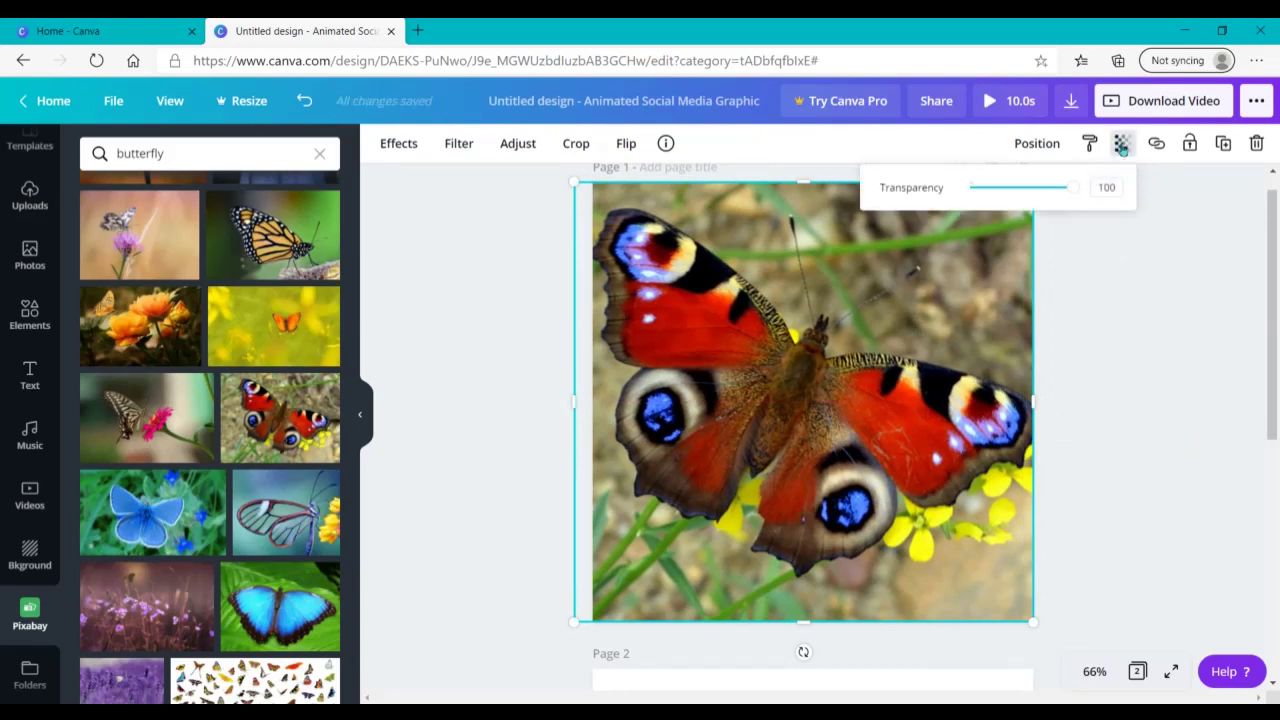
drag(1075, 191, 1031, 187)
click(1118, 449)
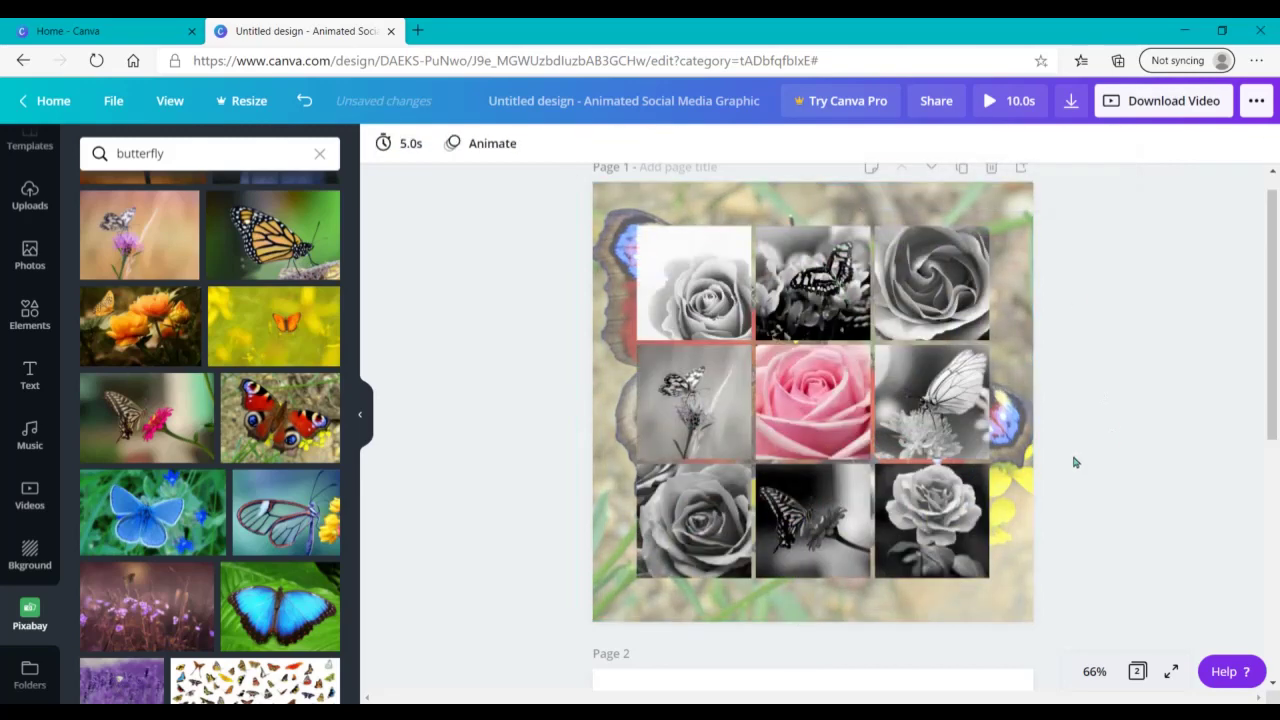
Examine the crop frame and the context options of page 1's faded background photo
double_click(1020, 444)
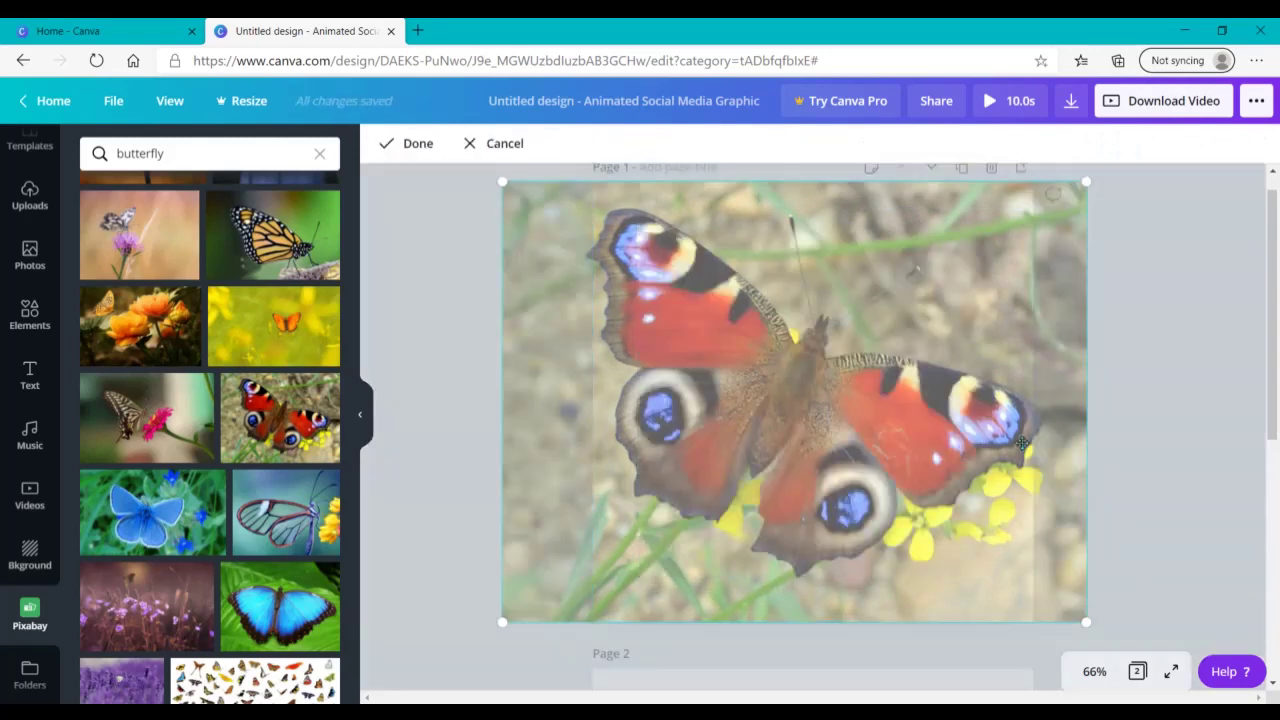
right_click(1022, 443)
click(1097, 501)
click(1204, 414)
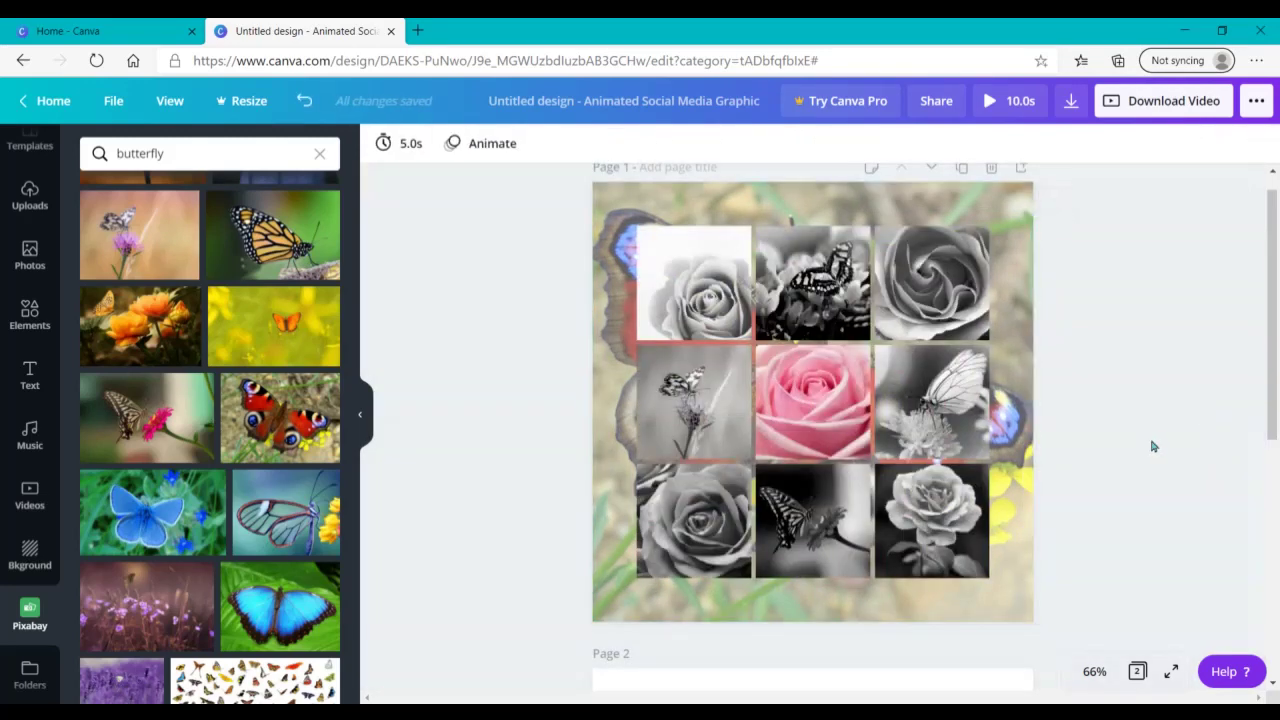
click(1014, 584)
right_click(1014, 584)
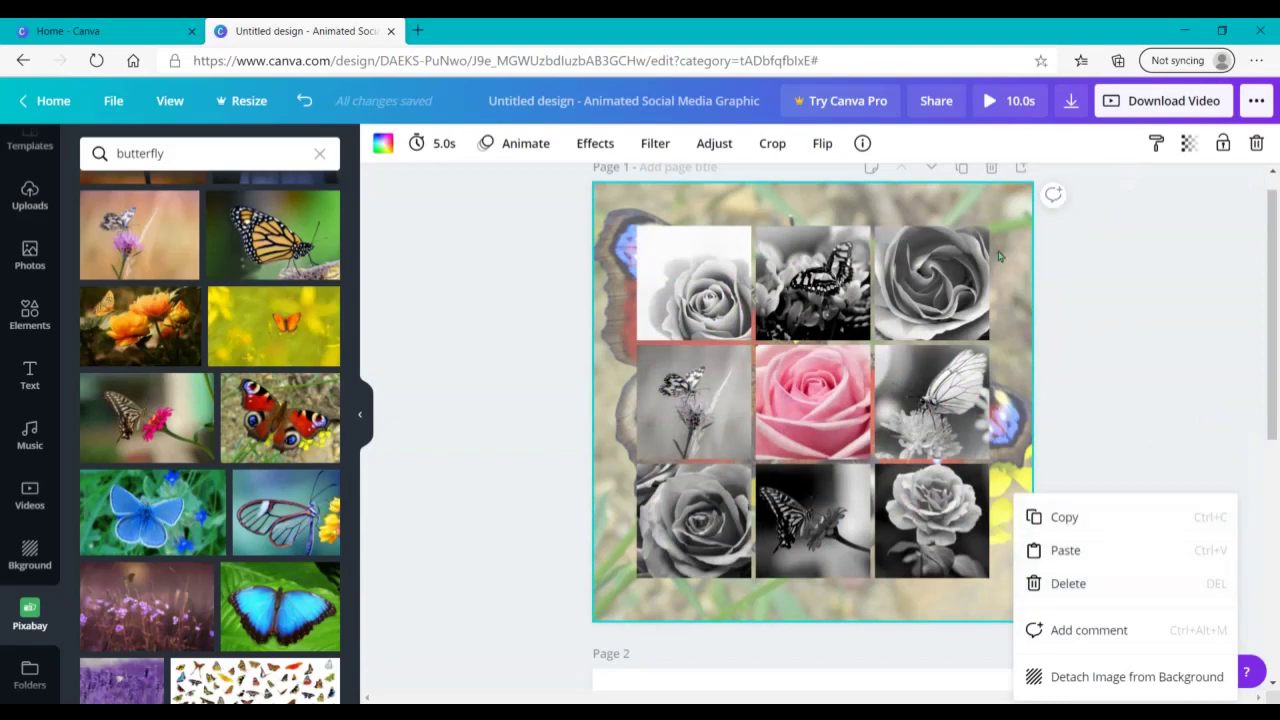
Unlock the rose and butterfly photo grid and check its layering options
click(846, 328)
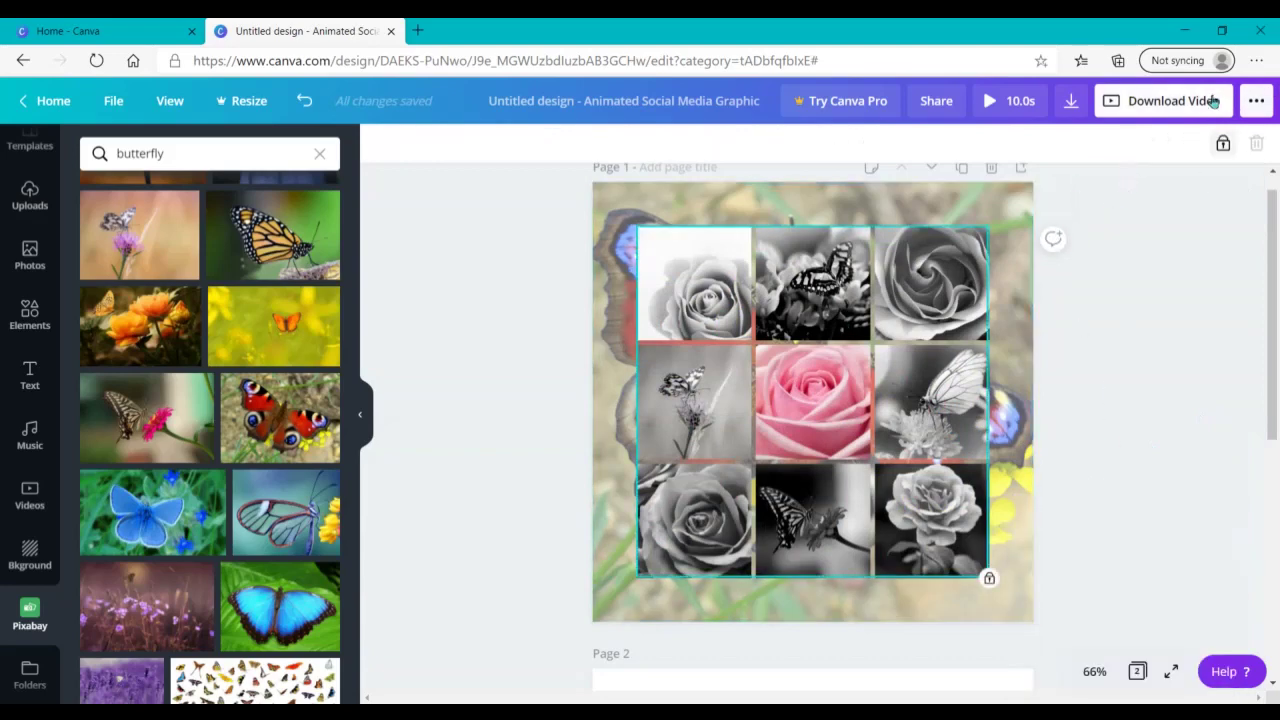
click(1222, 143)
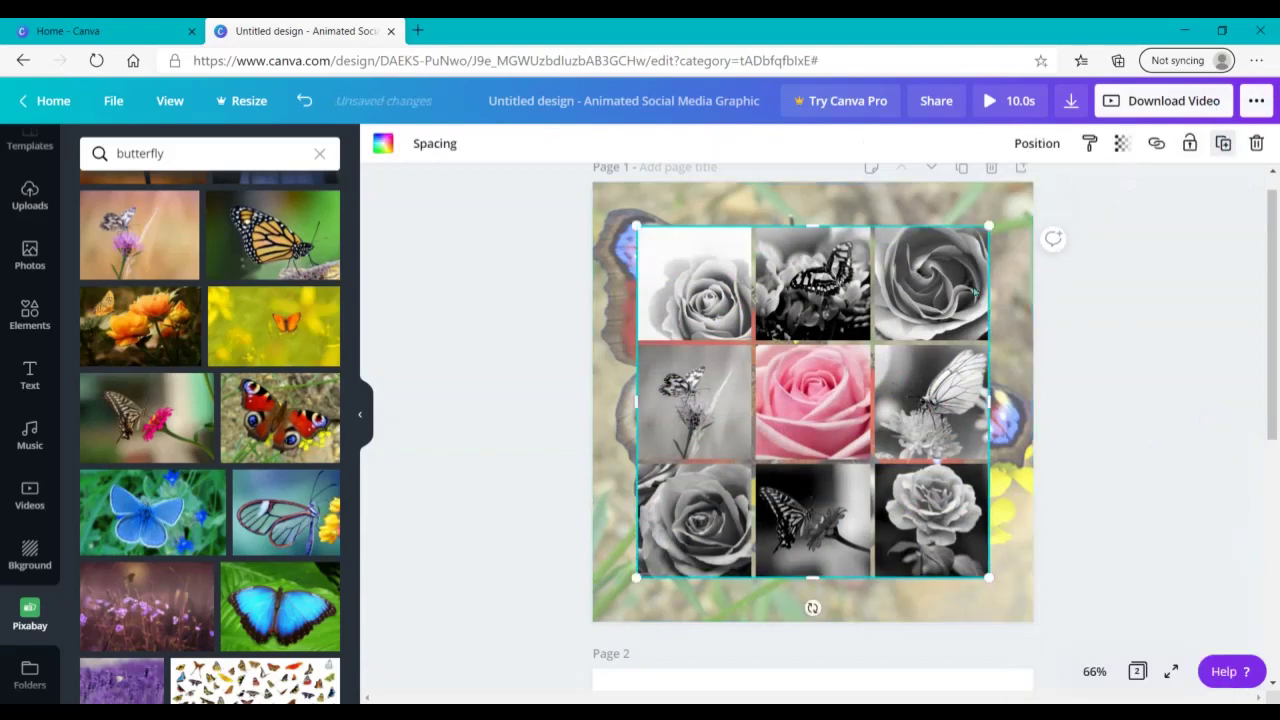
right_click(776, 422)
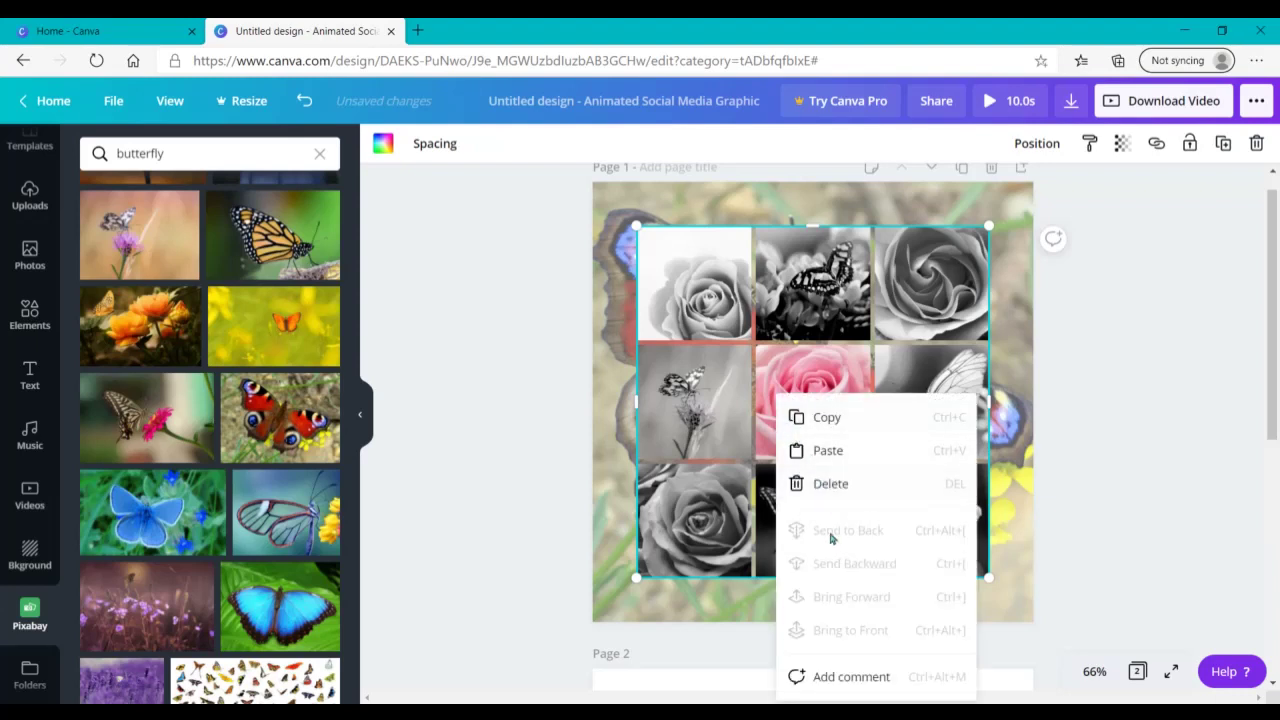
Delete the faded peacock butterfly background from page 1
click(1028, 388)
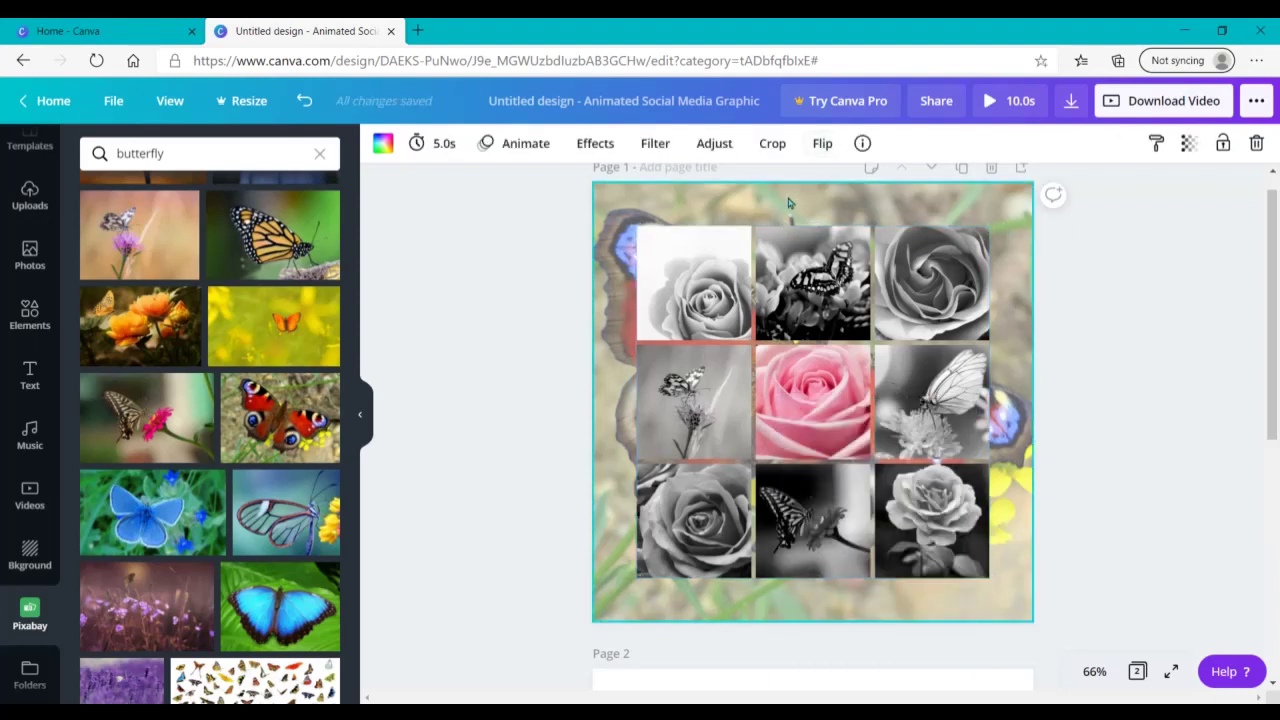
click(666, 208)
key(Delete)
click(1174, 391)
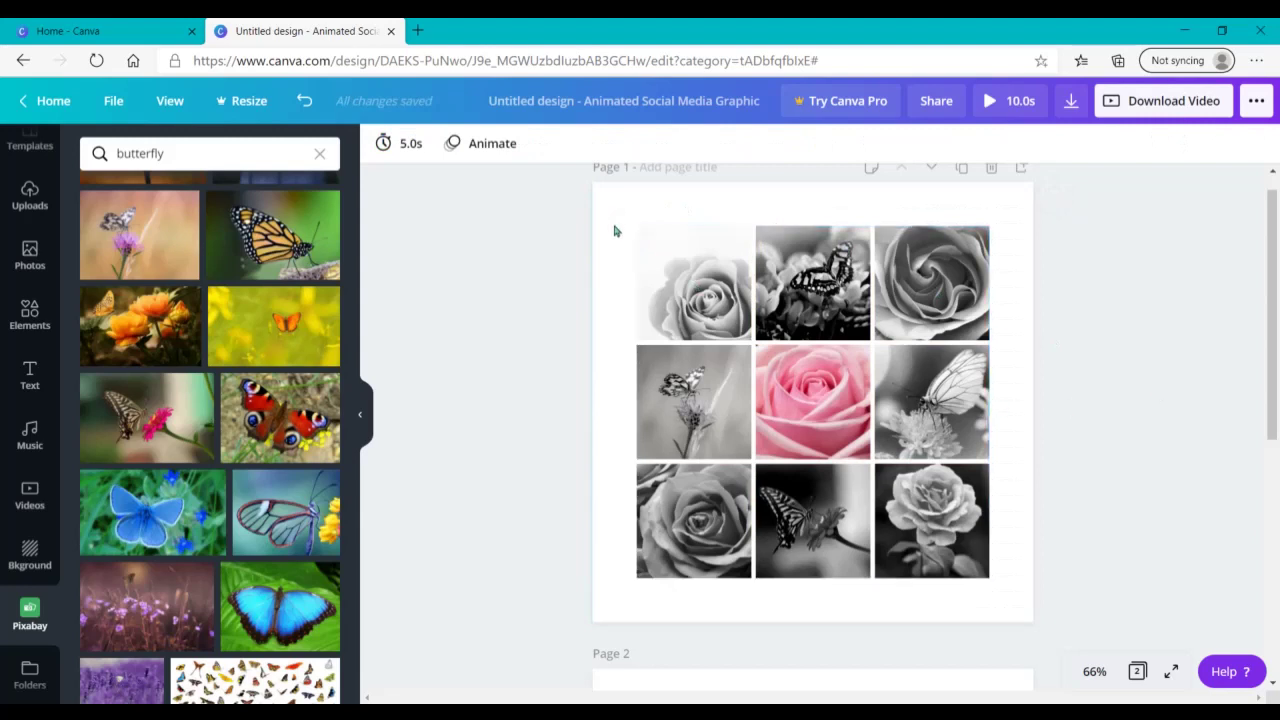
Check the link option of page 1's rose and butterfly photo grid and set its grid spacing to 10
click(866, 314)
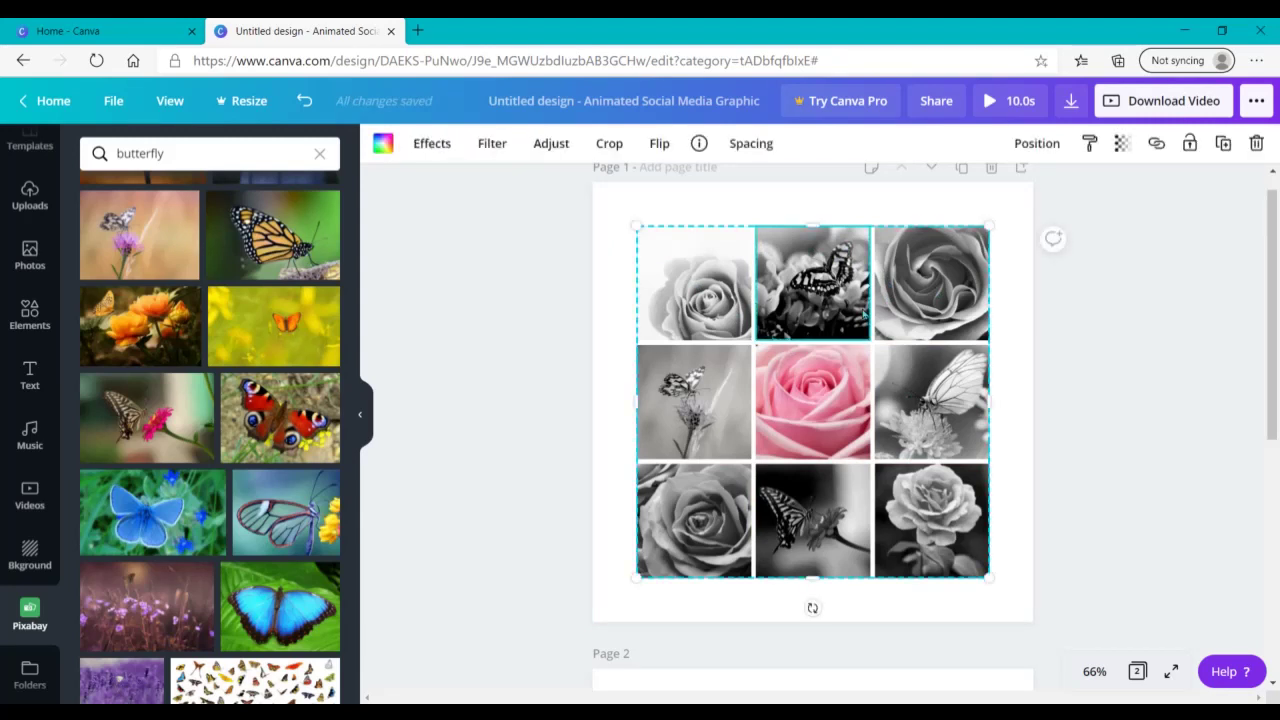
click(1156, 143)
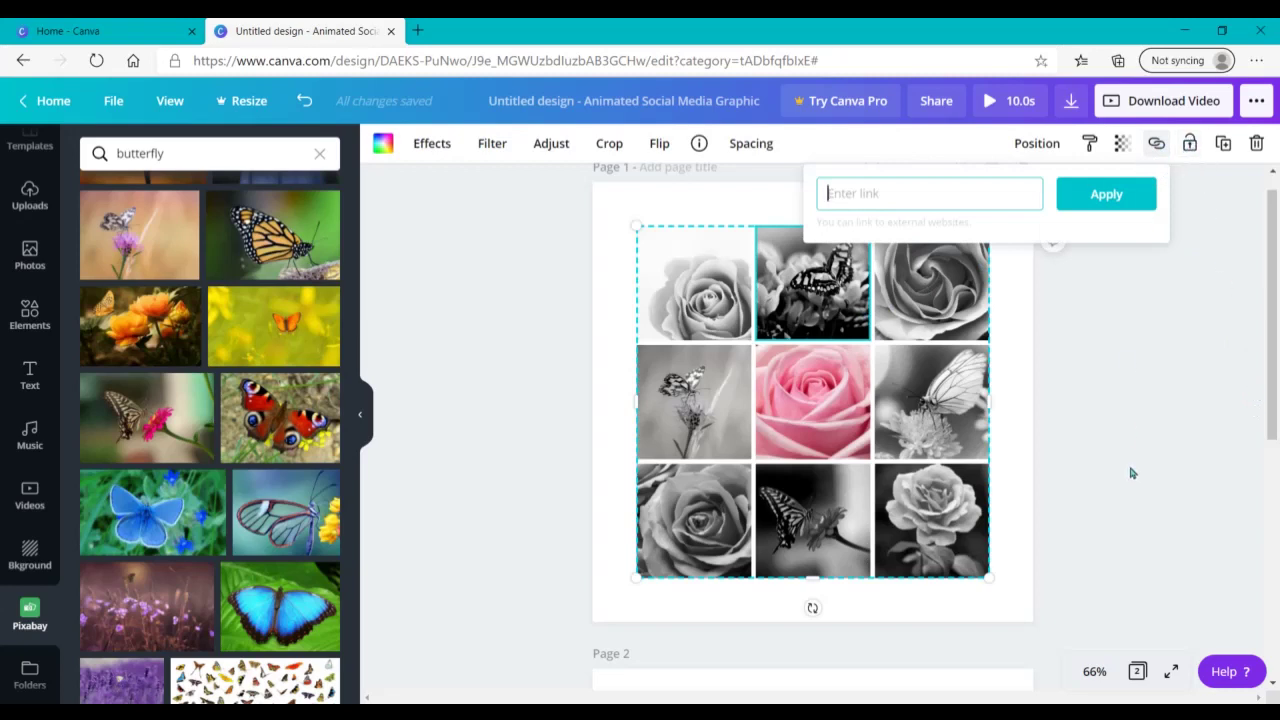
click(752, 150)
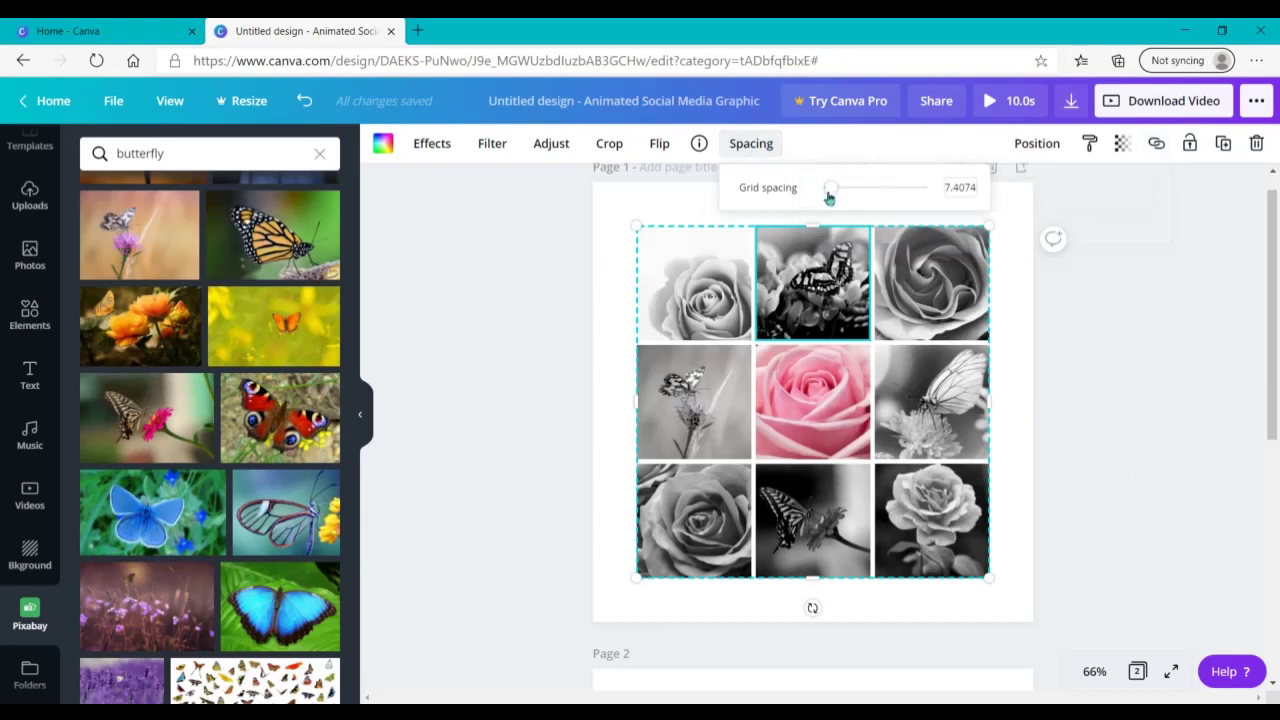
mouse_move(829, 197)
mouse_down()
mouse_move(1010, 186)
mouse_move(805, 192)
mouse_move(831, 186)
mouse_up()
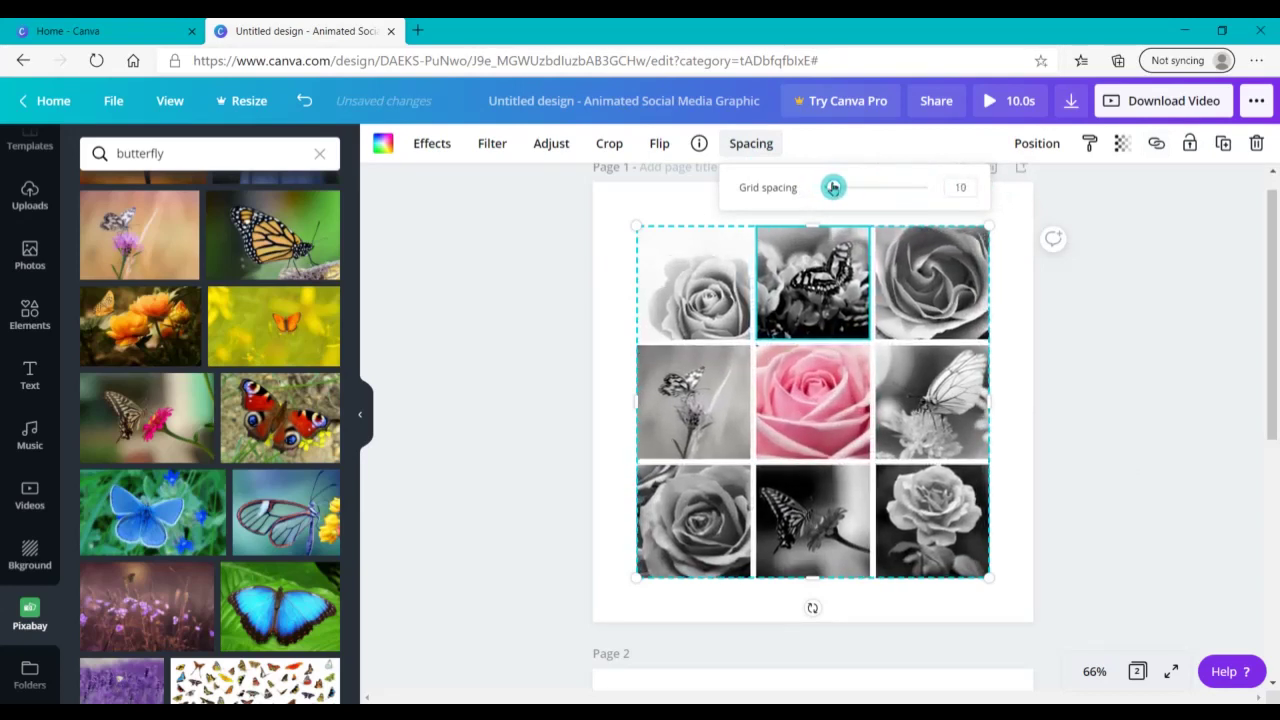
click(1008, 366)
Delete the empty page 2 below the photo grid page
click(1008, 366)
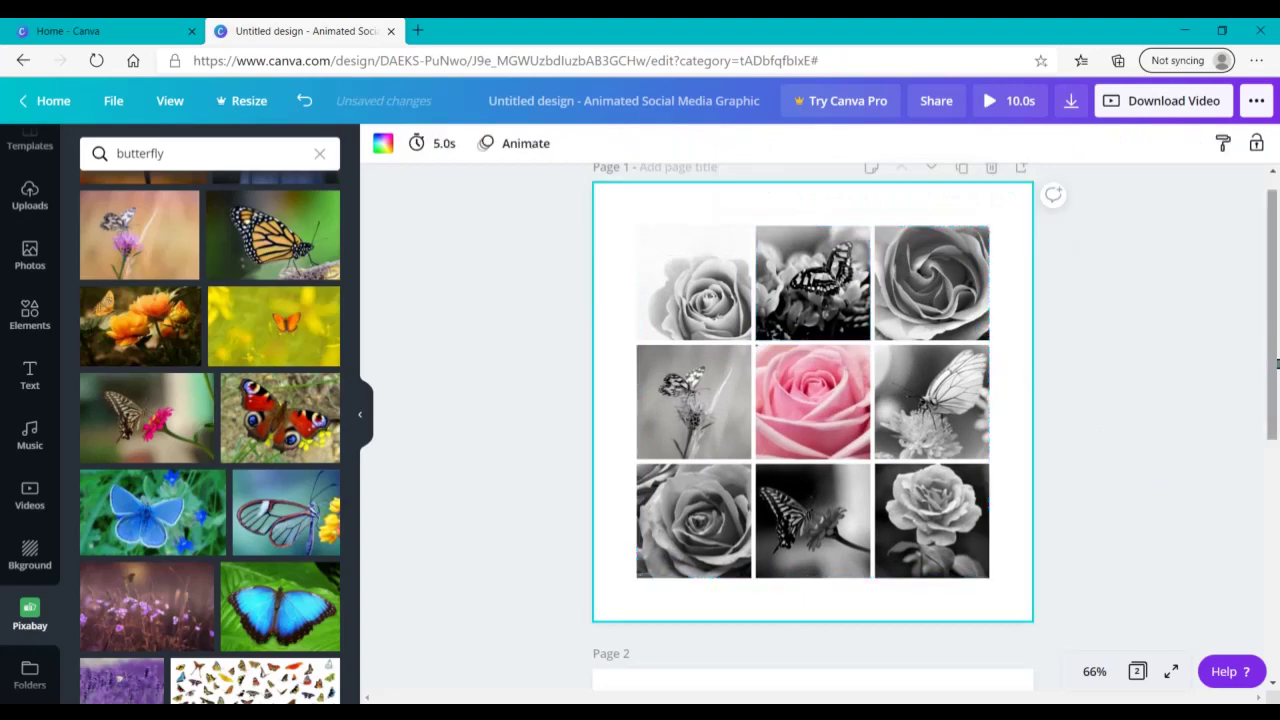
scroll(1017, 303, down, 4)
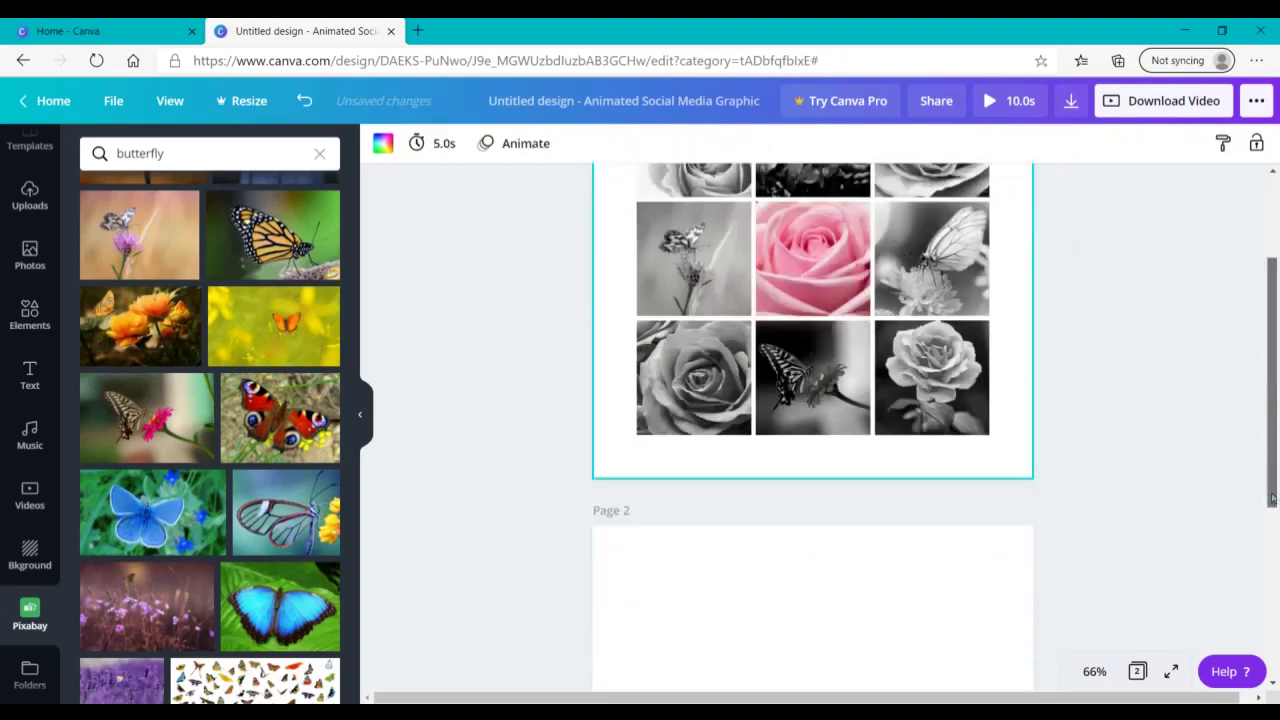
click(991, 275)
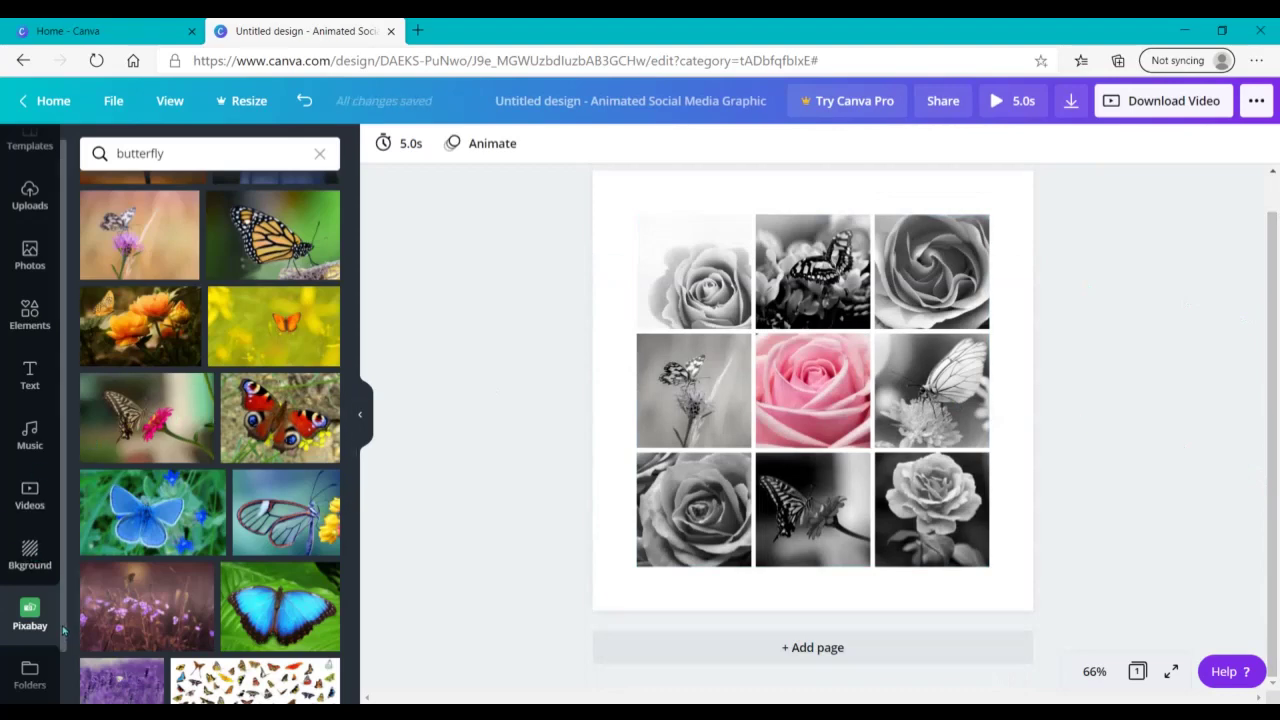
Open the Pexels image integration, search it for "butterfly" and browse the photos it offers
scroll(35, 665, down, 1)
click(30, 670)
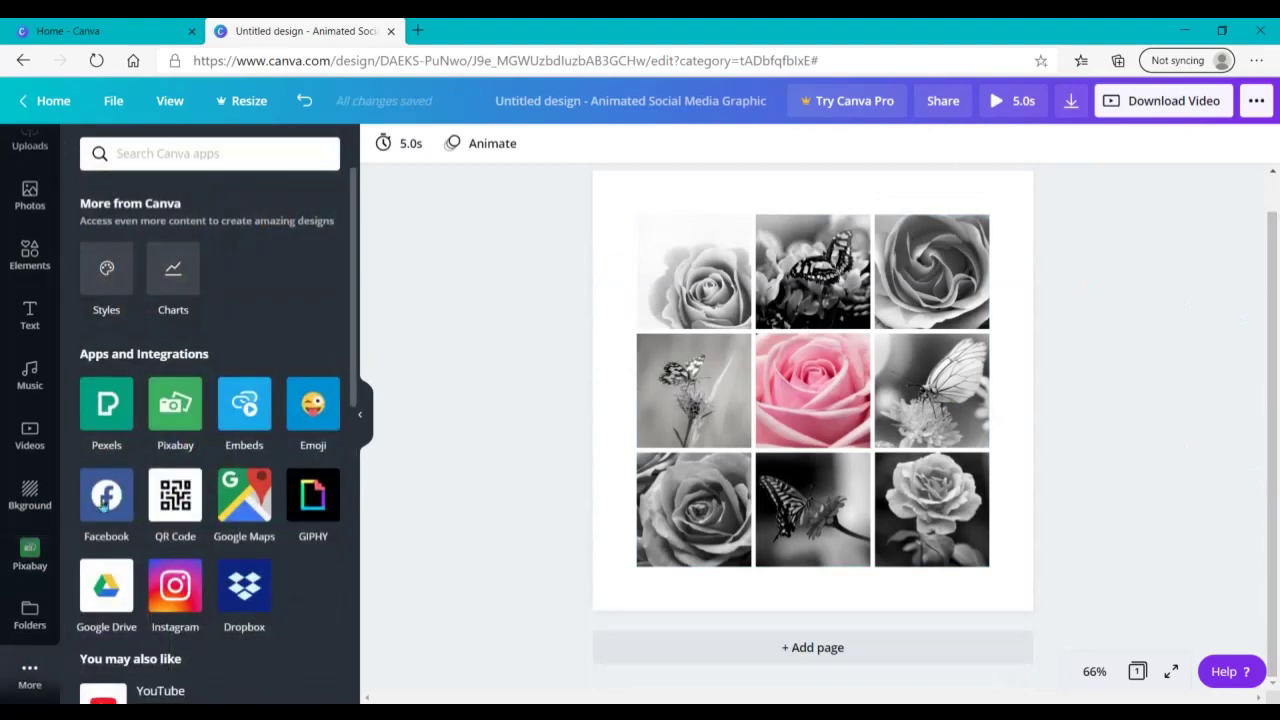
click(108, 410)
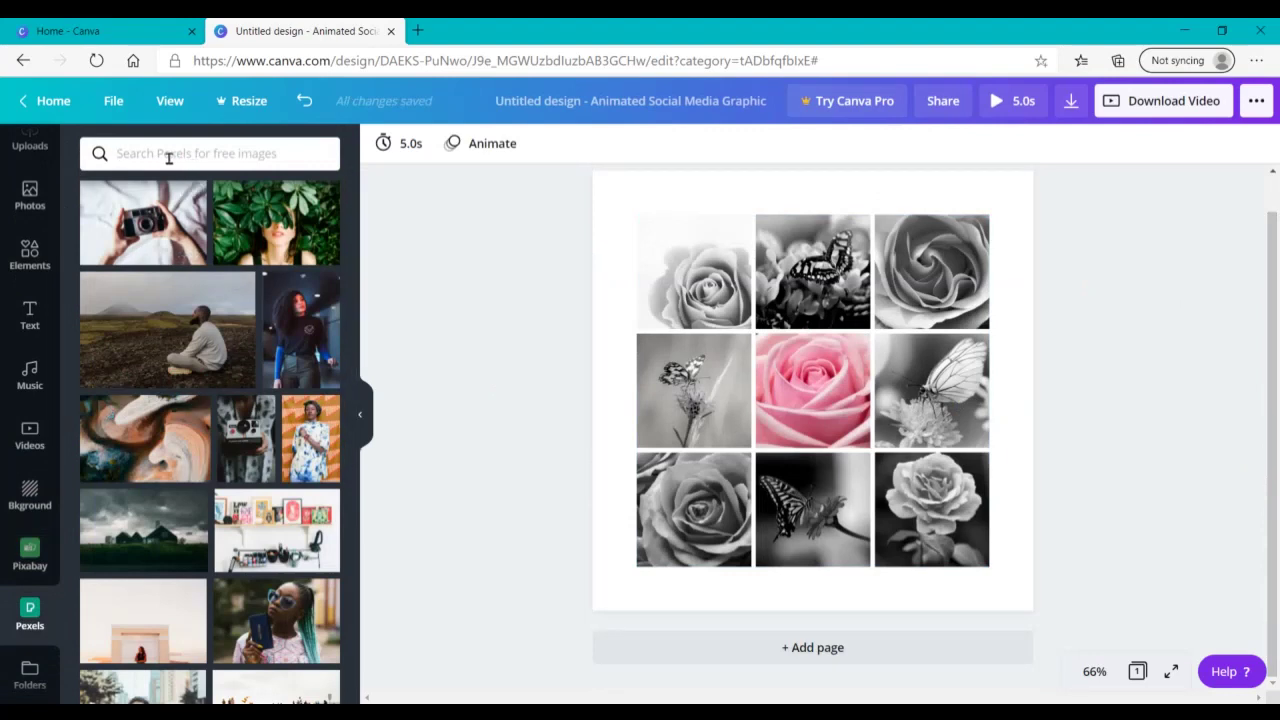
text(bu)
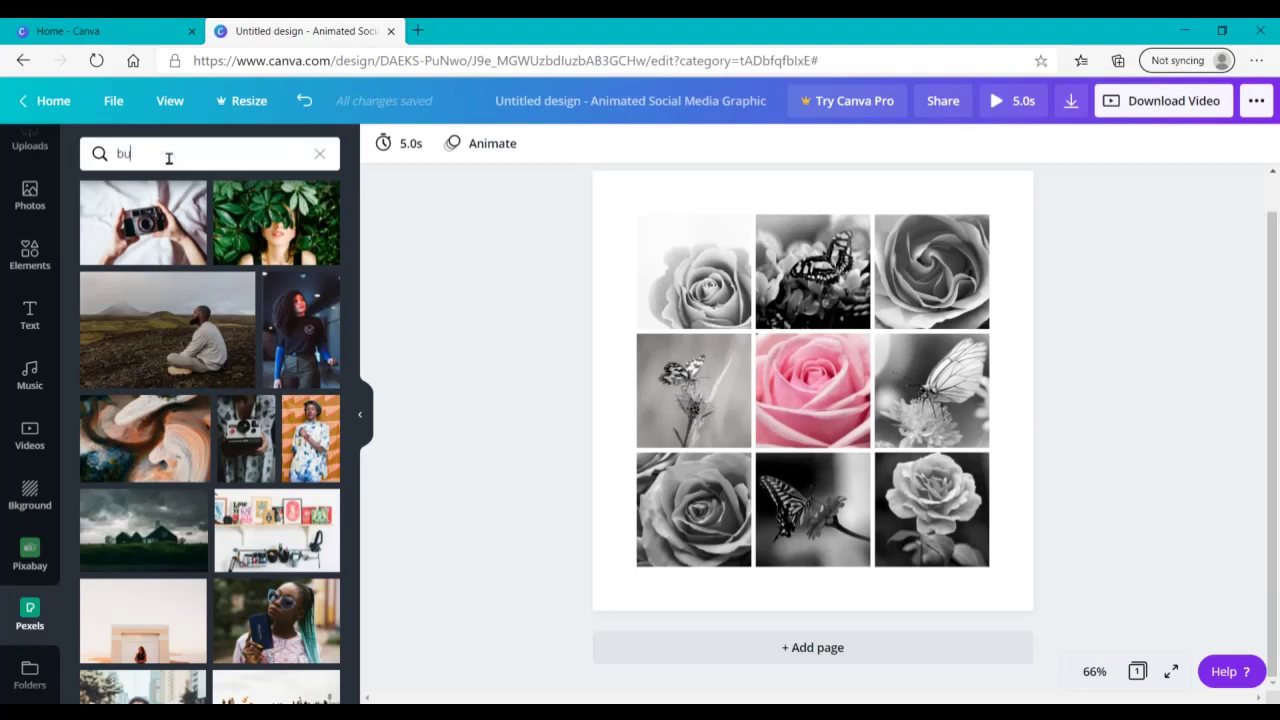
text(tterfly)
key(Return)
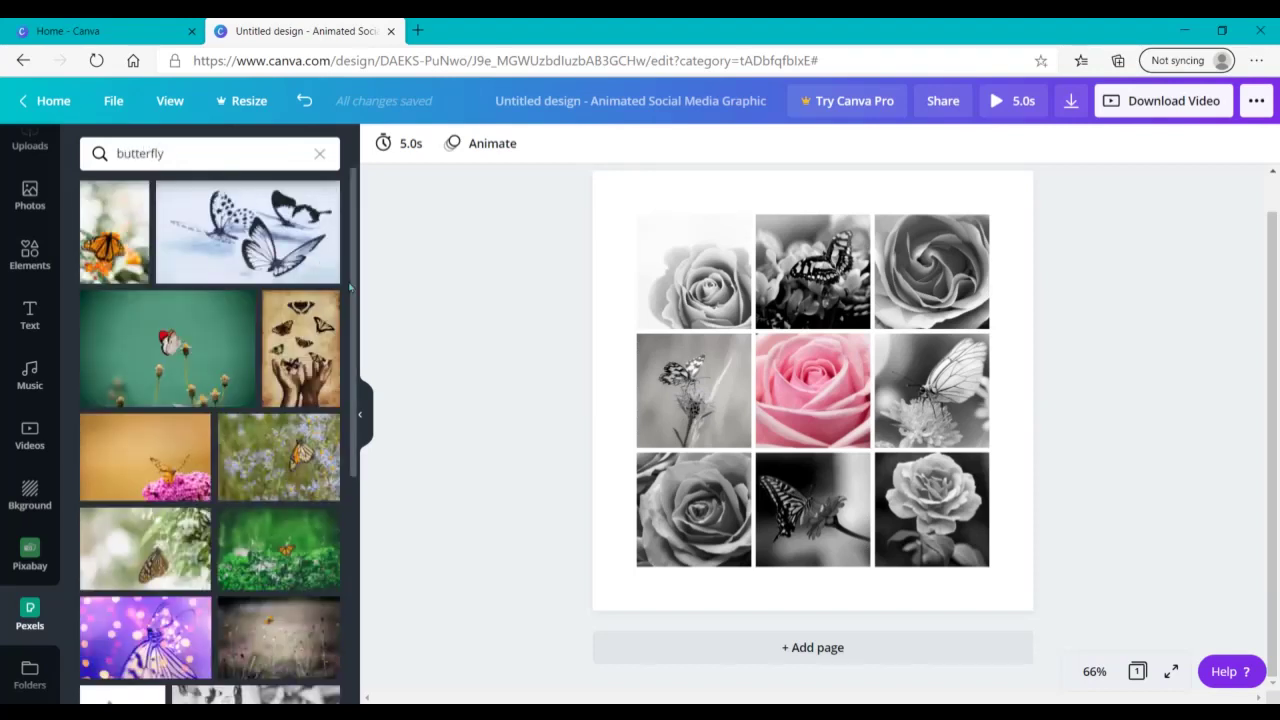
drag(353, 289, 355, 520)
scroll(355, 520, down, 2)
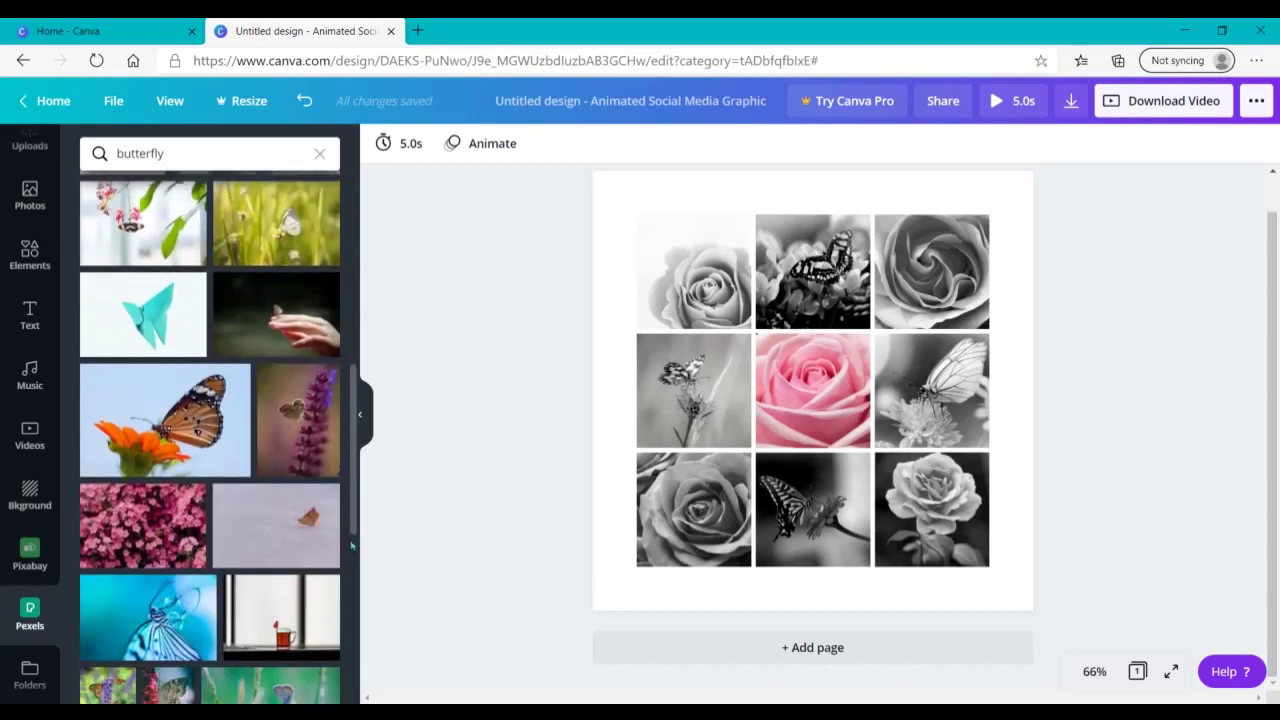